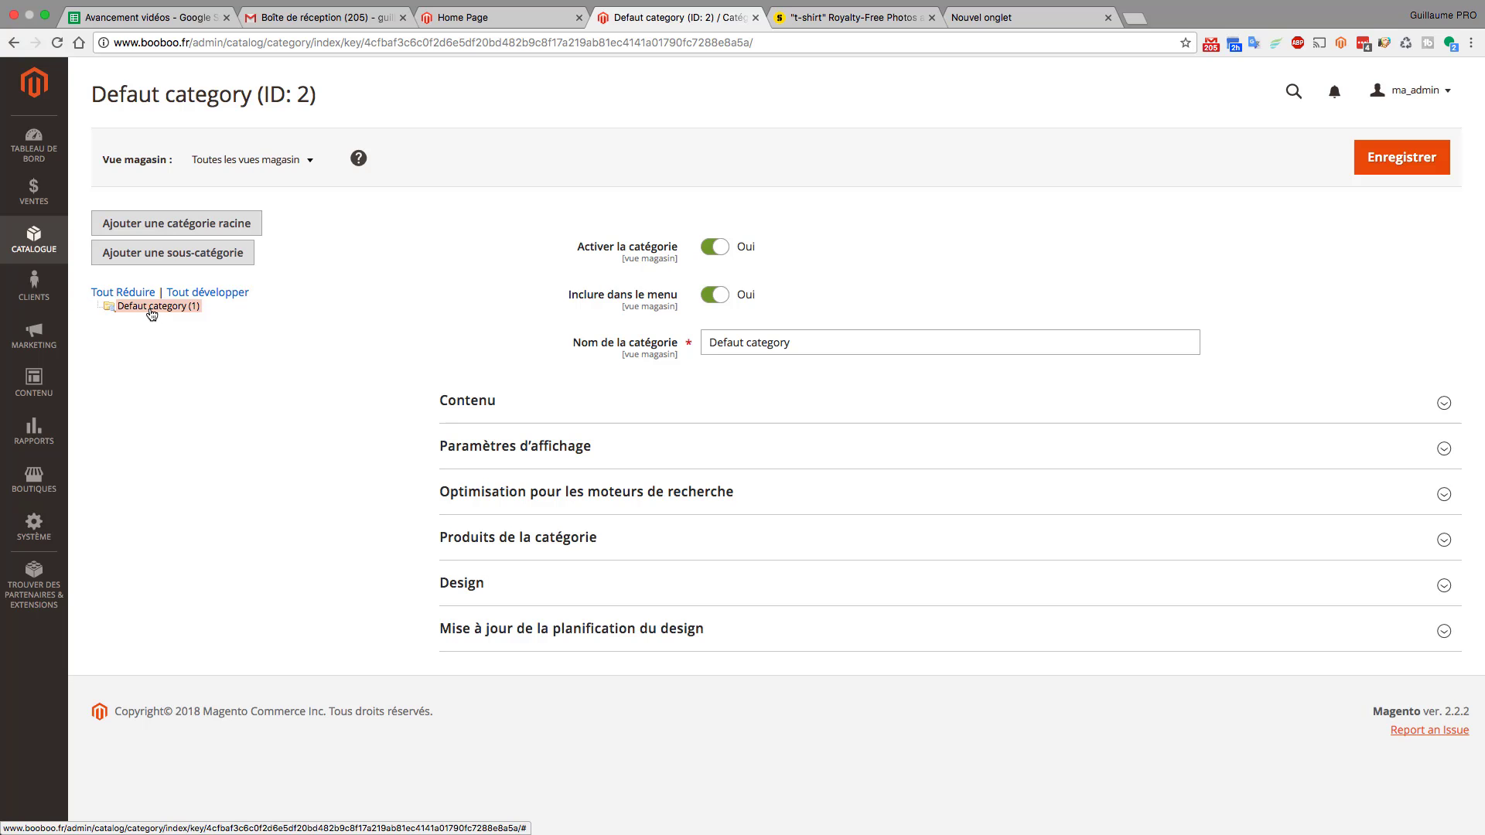
# Step: Rename the Main Website Store shop to Booboo and save the shop
pyautogui.click(471, 18)
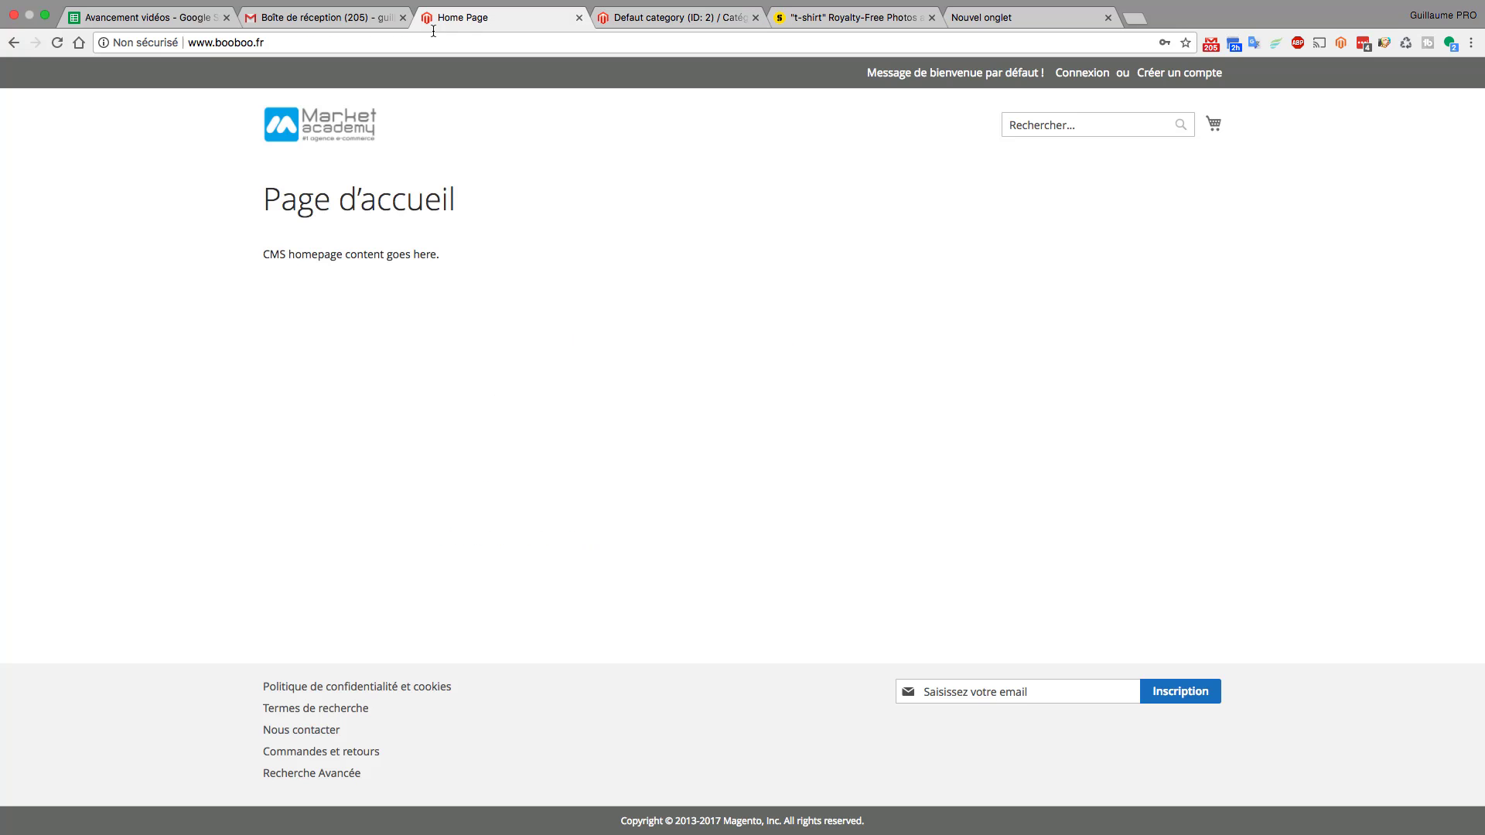
pyautogui.click(673, 17)
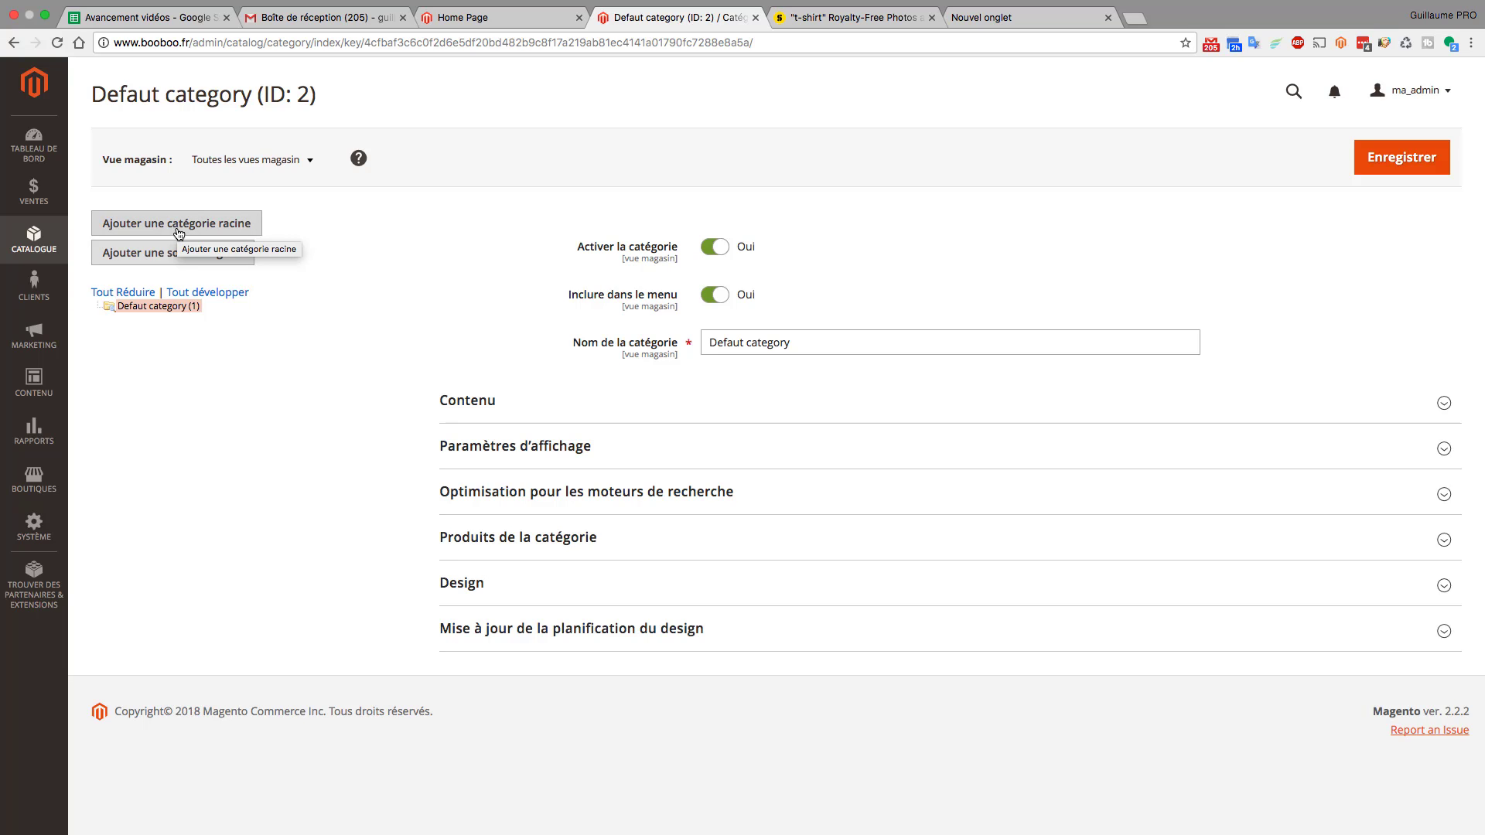
pyautogui.click(51, 486)
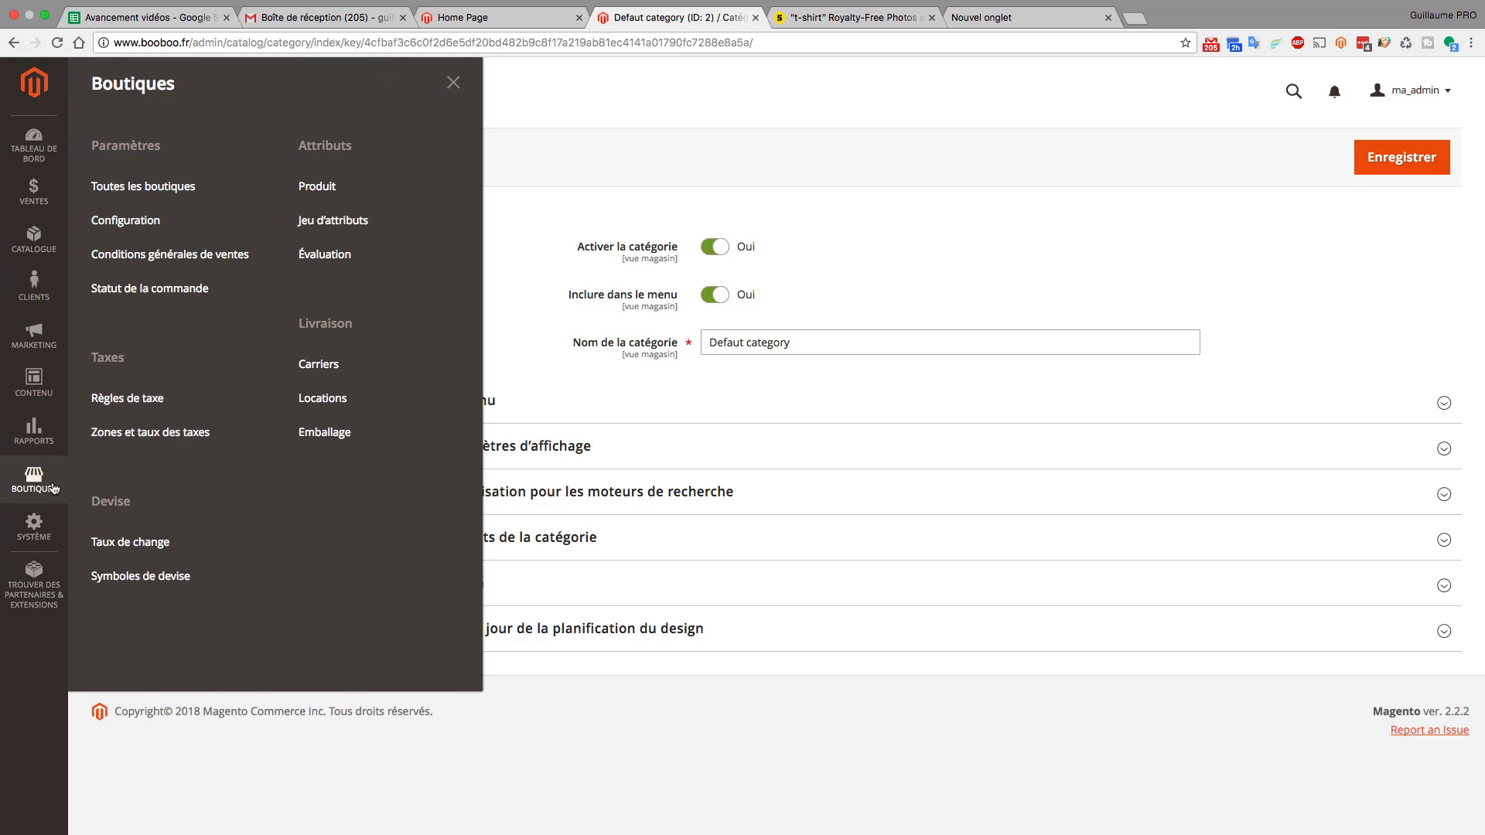
pyautogui.click(144, 190)
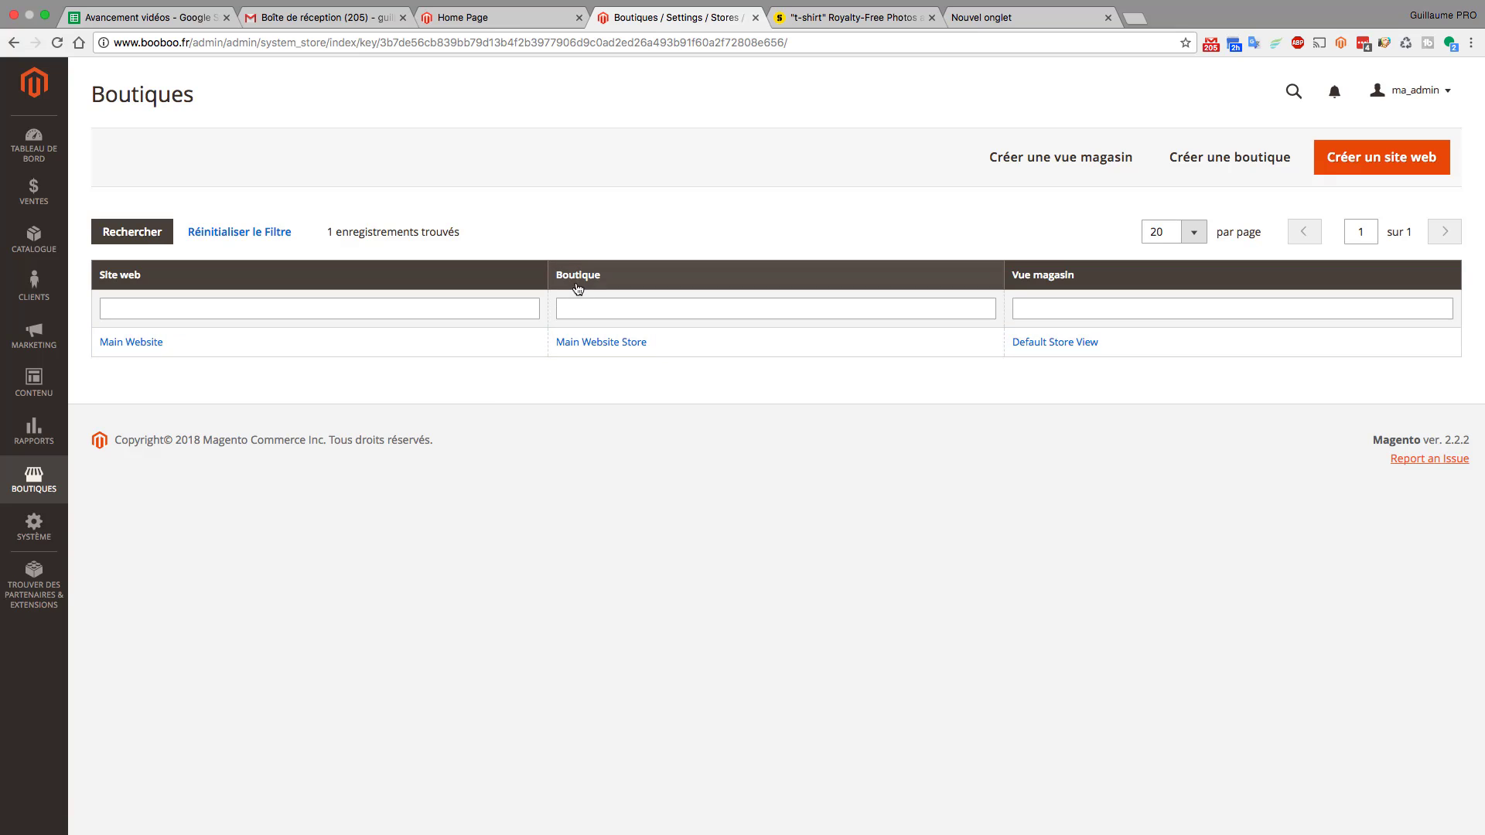
pyautogui.click(584, 342)
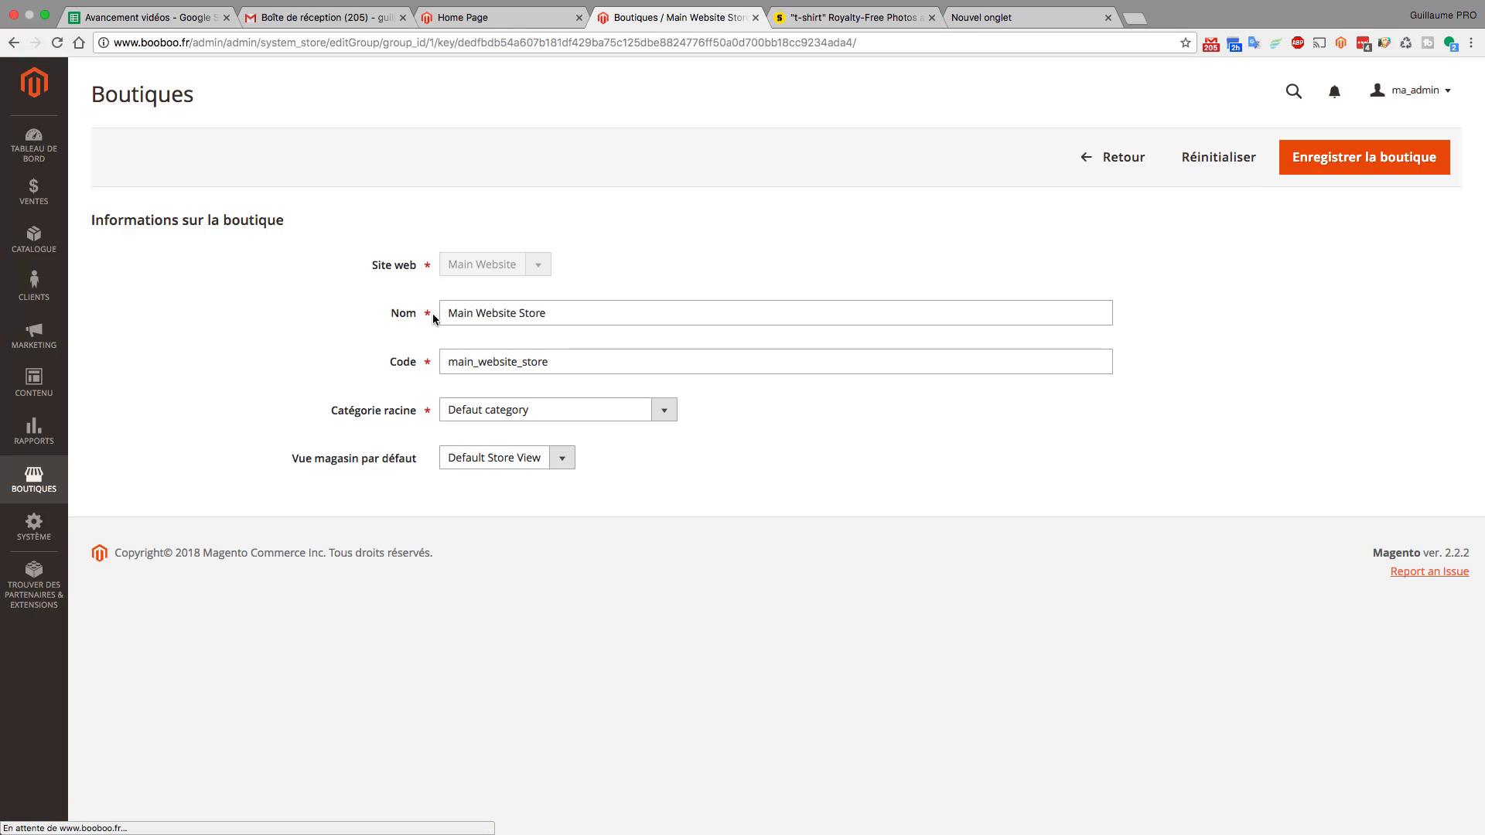
pyautogui.moveTo(564, 312); pyautogui.dragTo(430, 322)
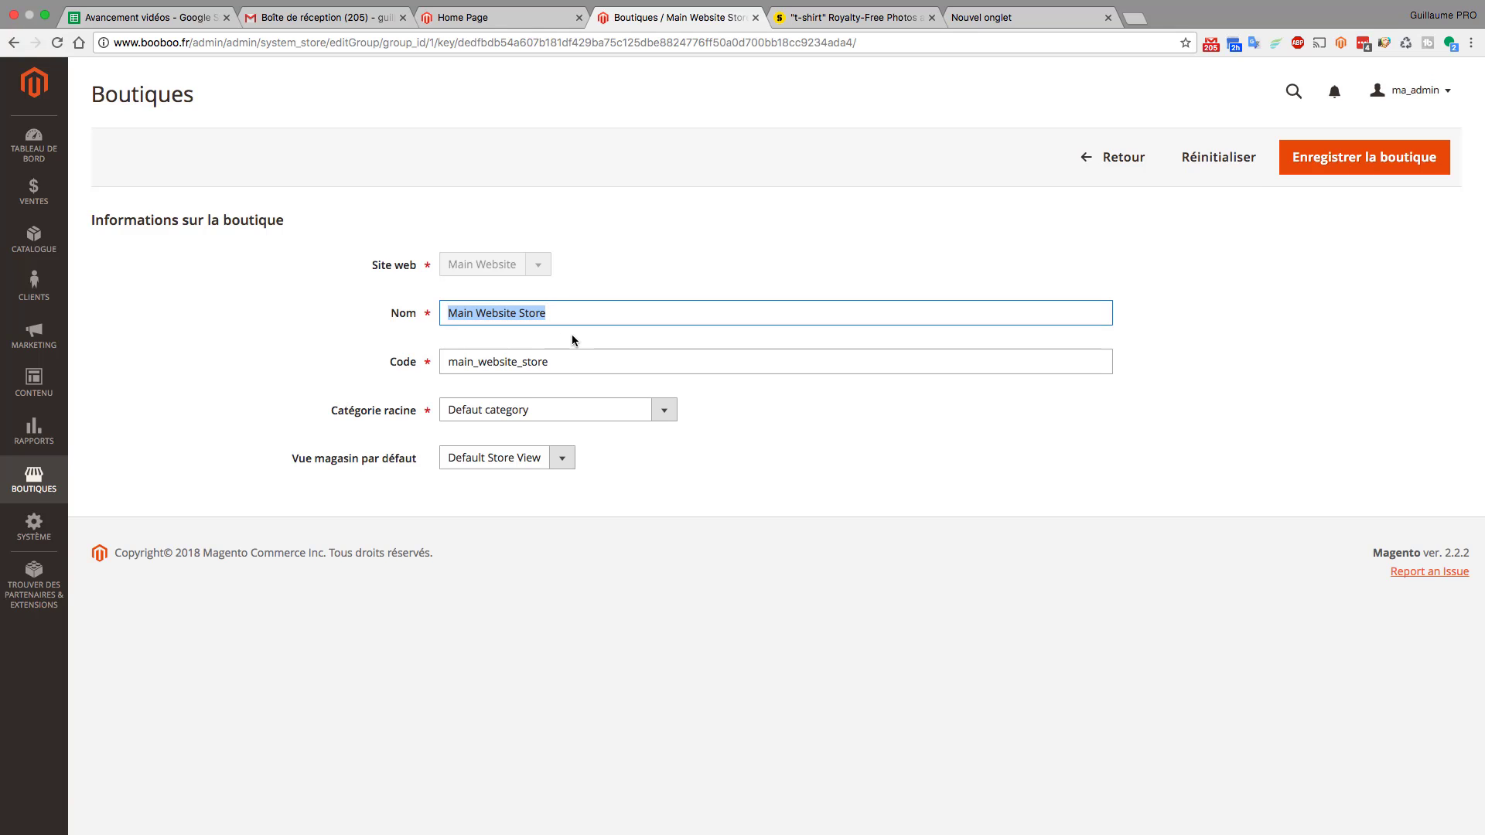
pyautogui.write('Booboo')
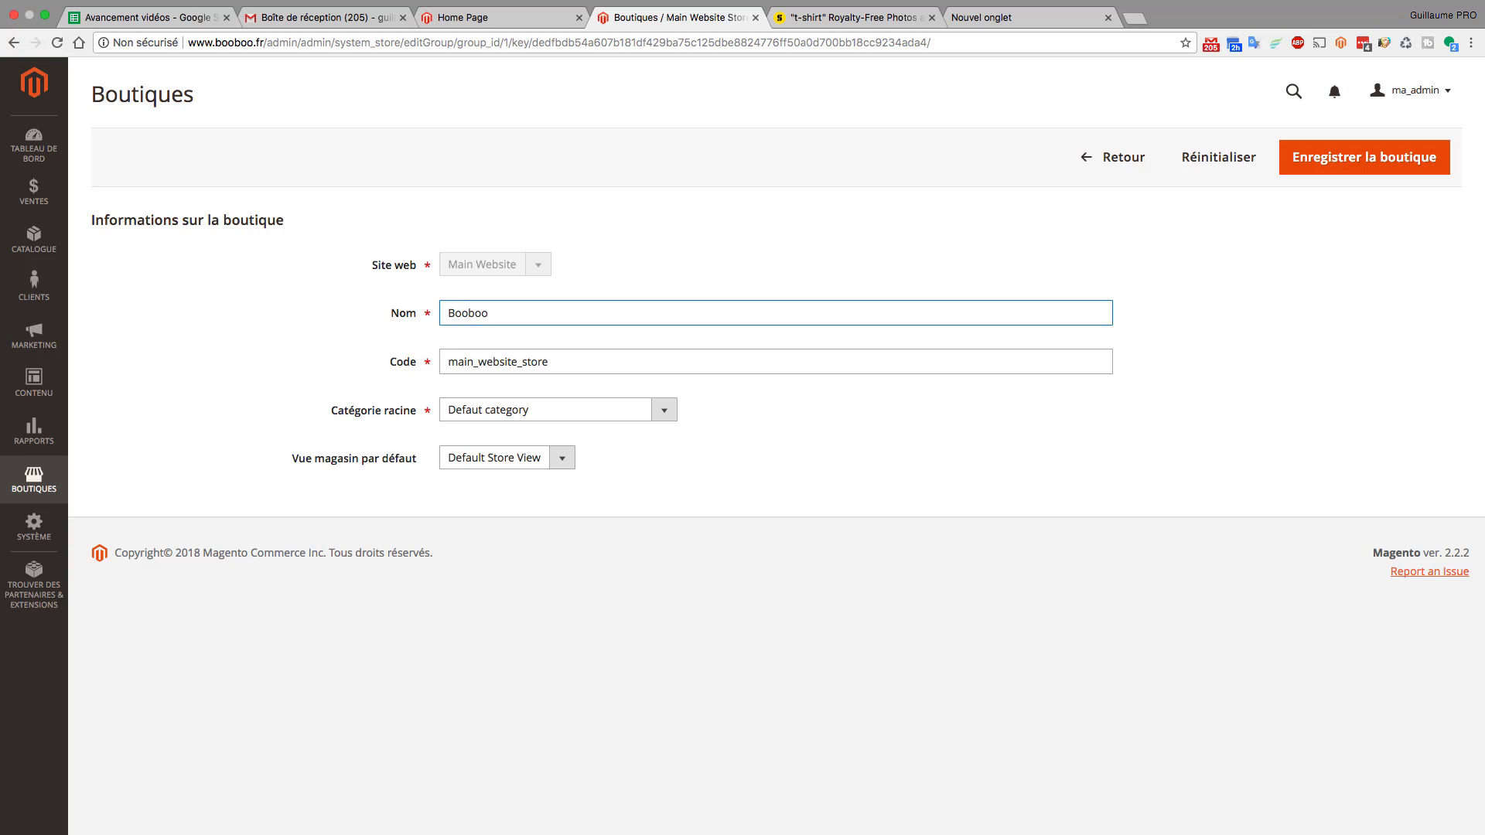
pyautogui.click(539, 412)
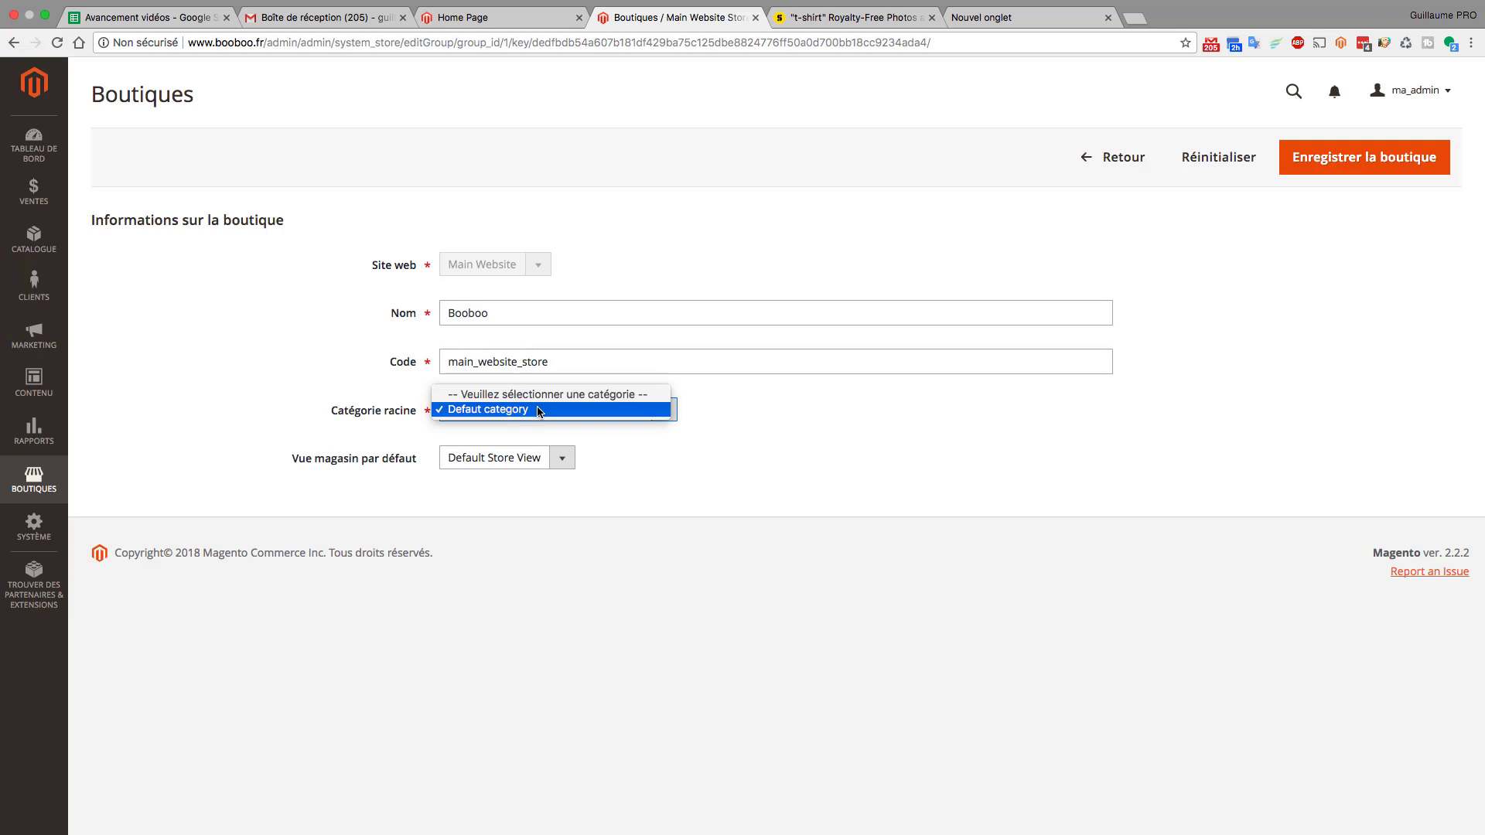
pyautogui.click(1352, 164)
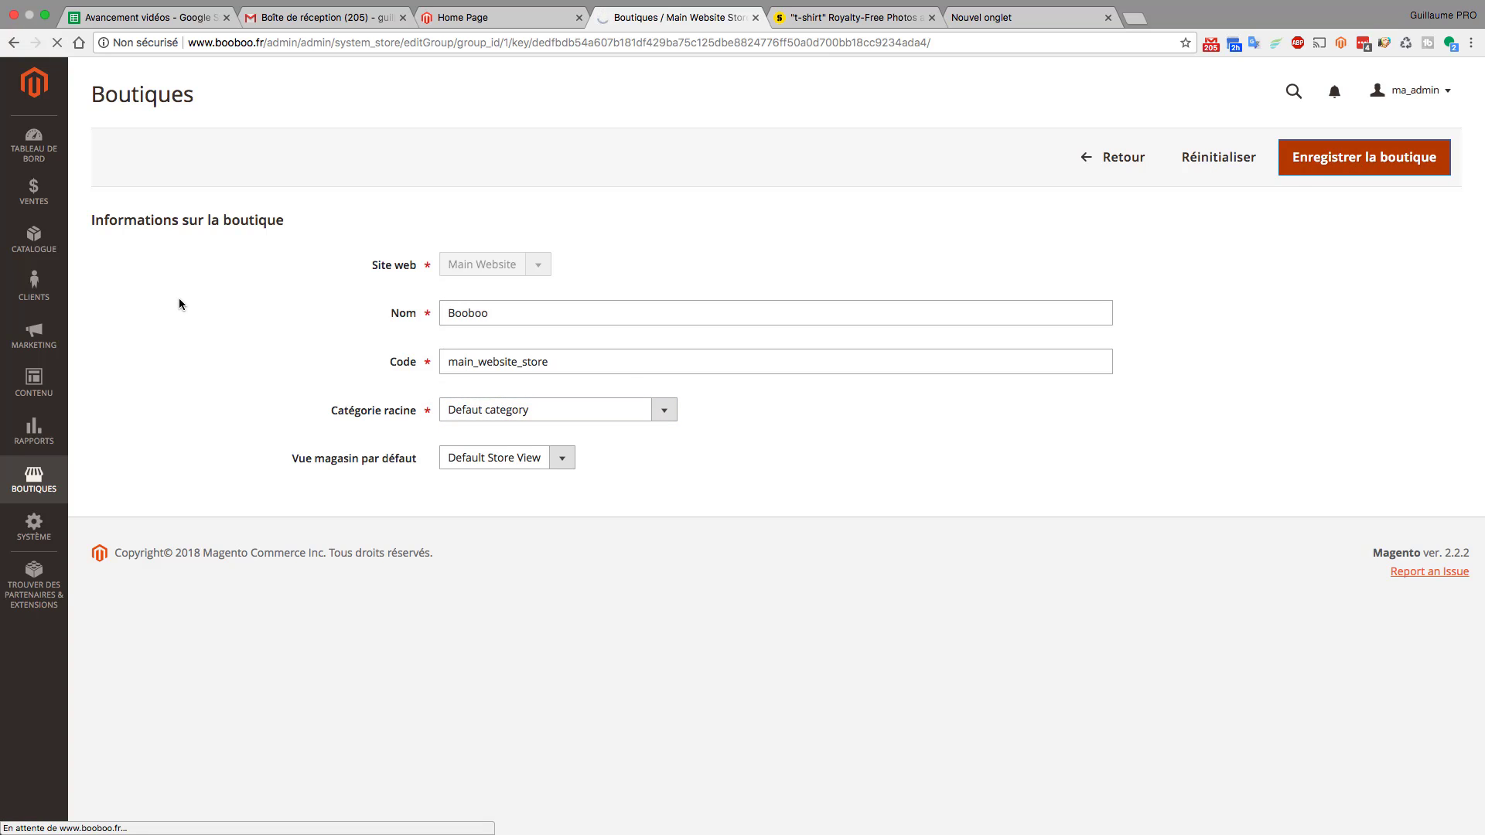
# Step: Rename the root category Defaut category to "Booboo racine" and save it
pyautogui.click(52, 244)
pyautogui.click(116, 183)
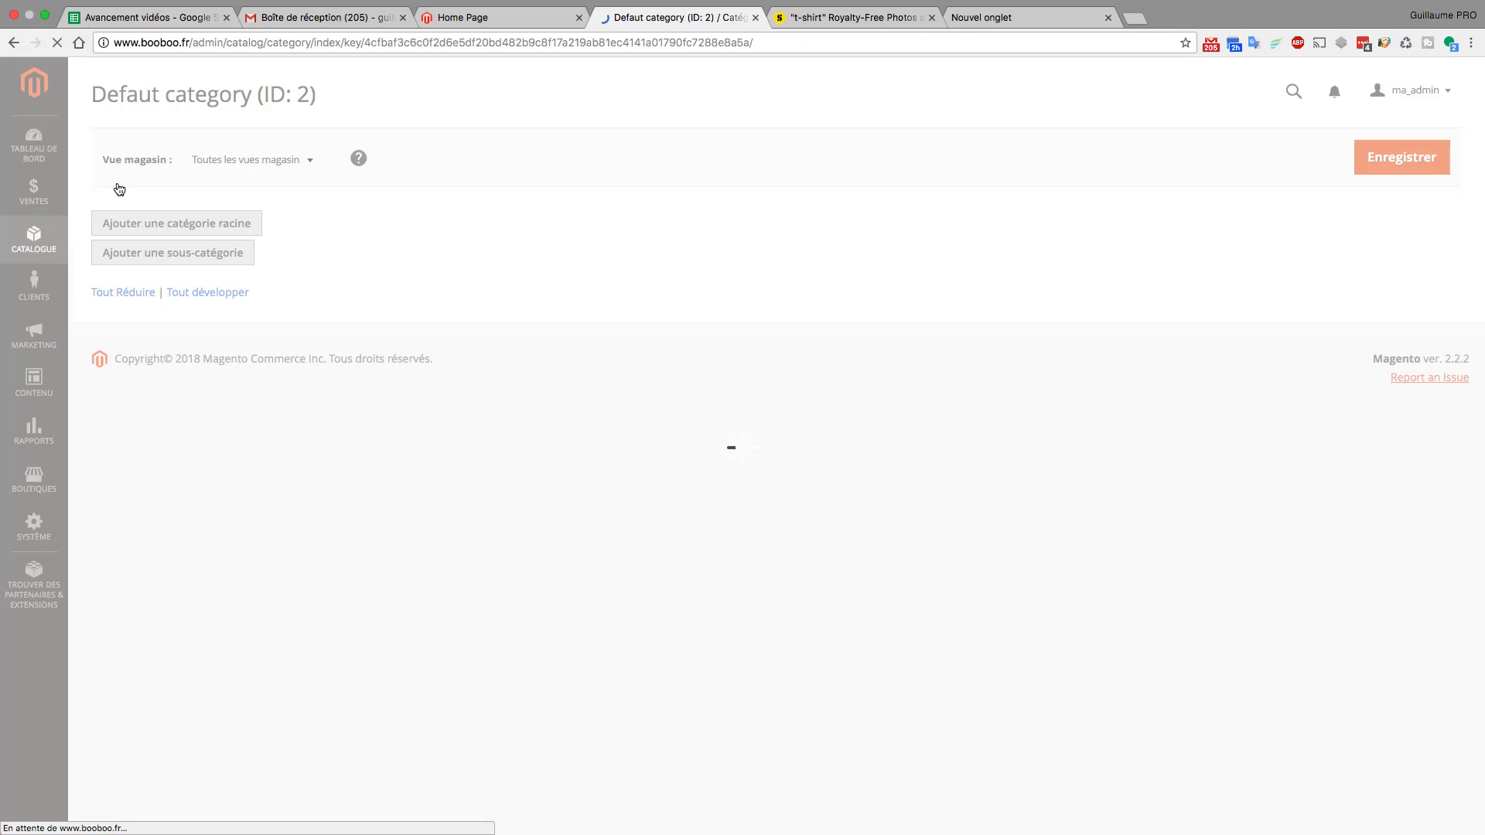
pyautogui.click(155, 306)
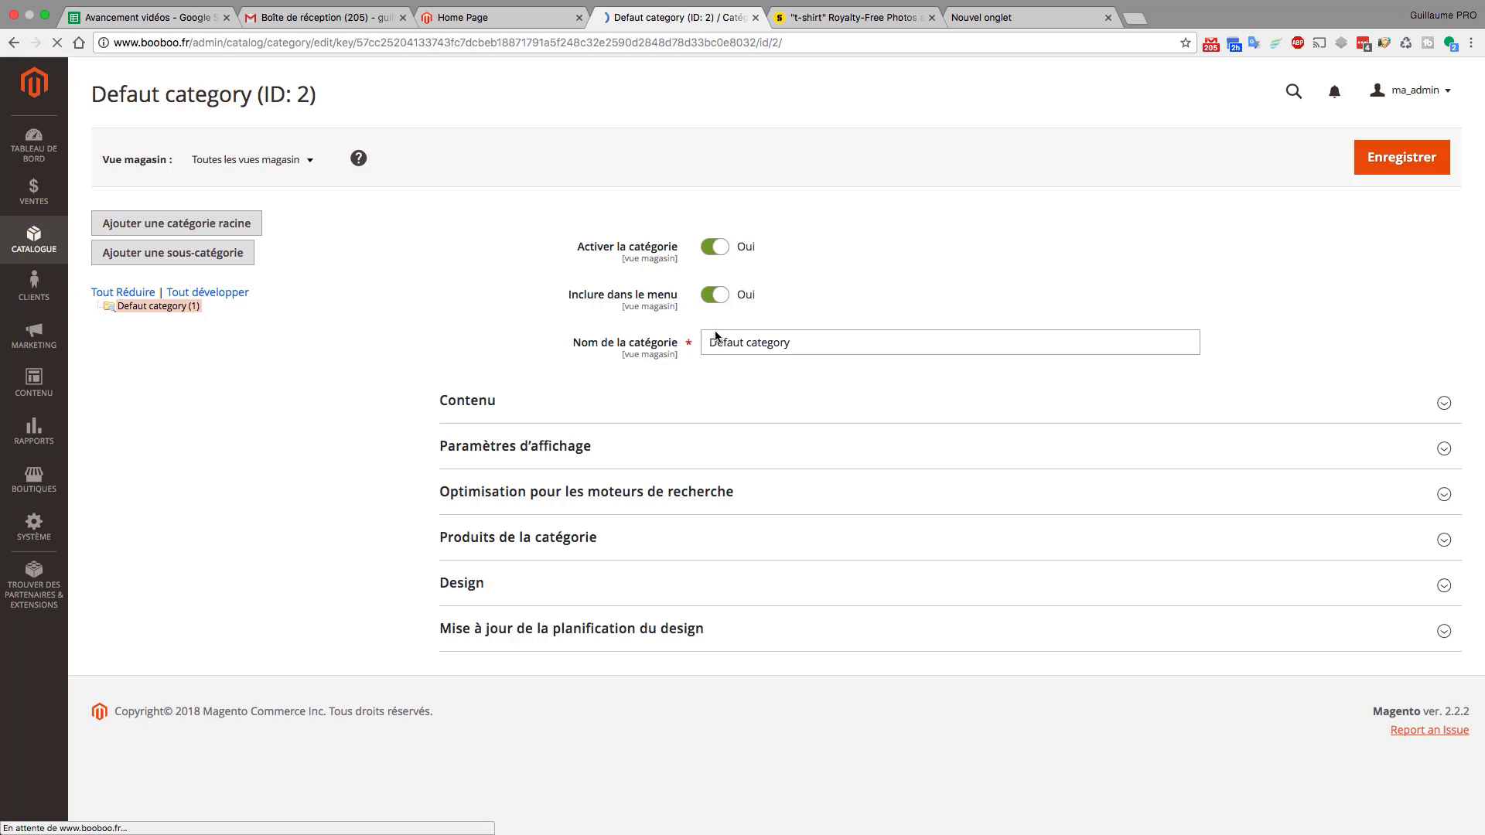
pyautogui.click(625, 349)
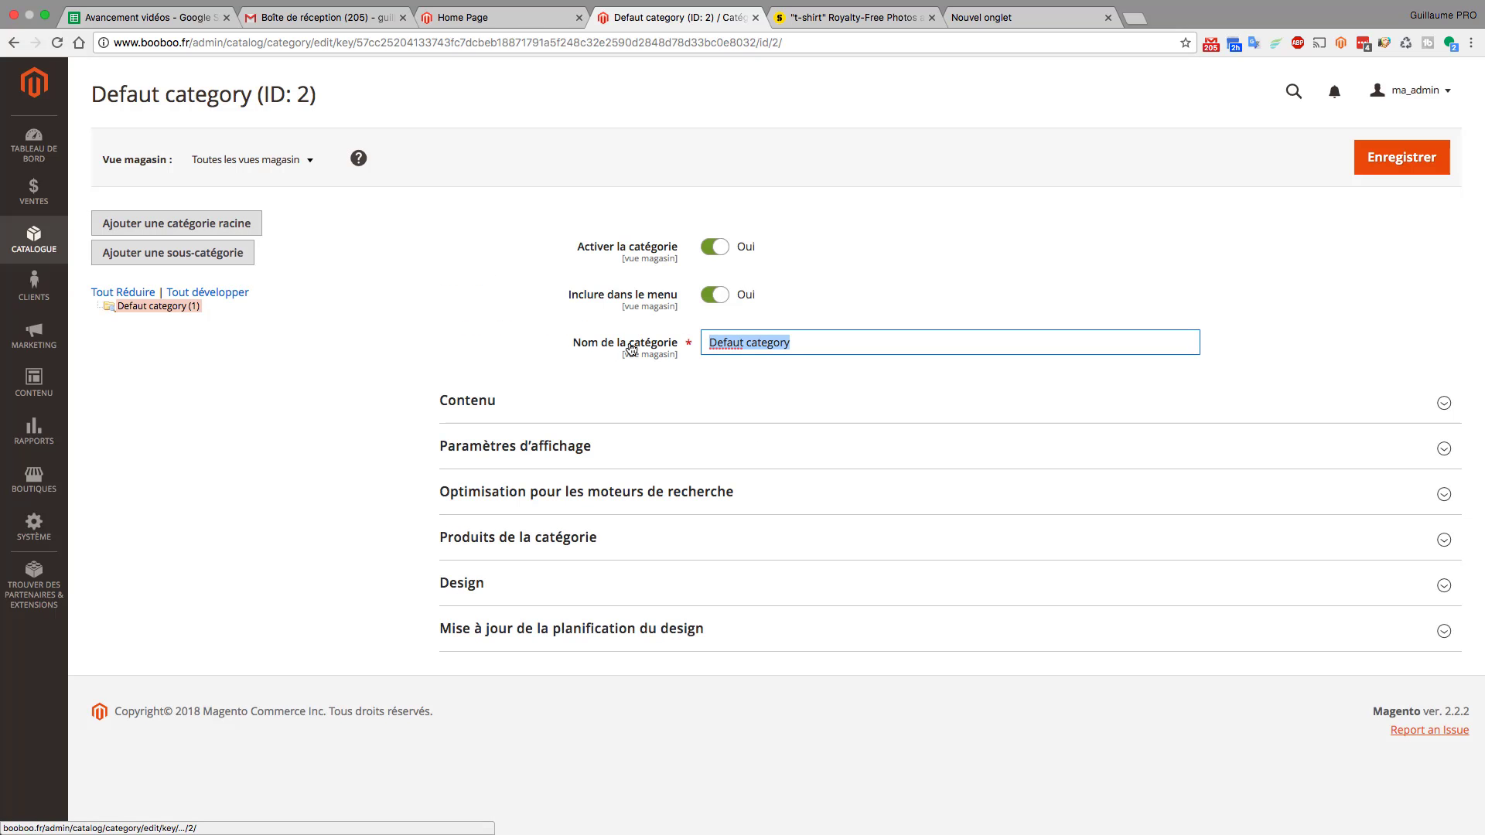
pyautogui.write('Boob')
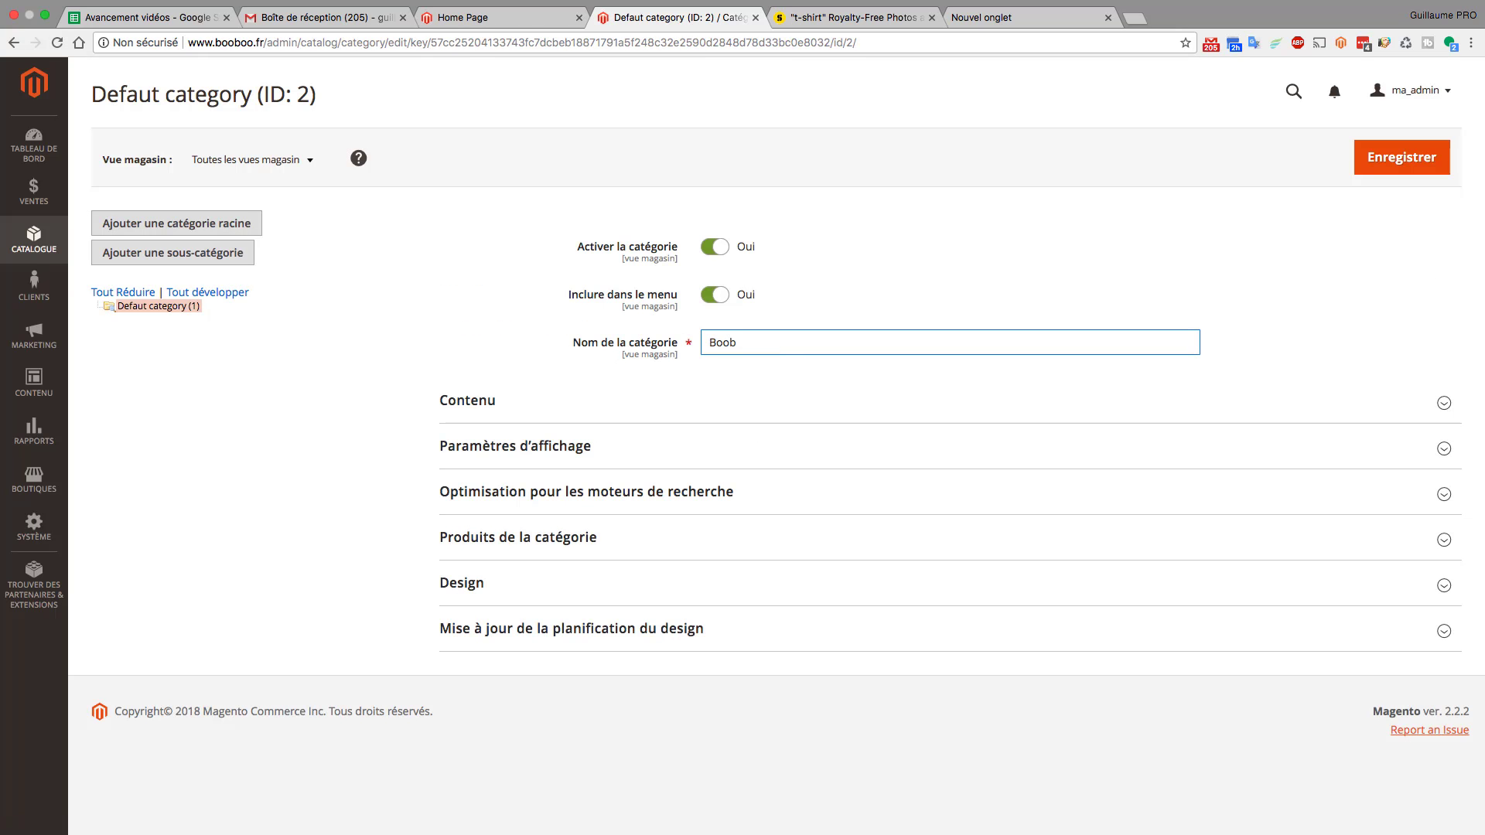
pyautogui.write('oo racine')
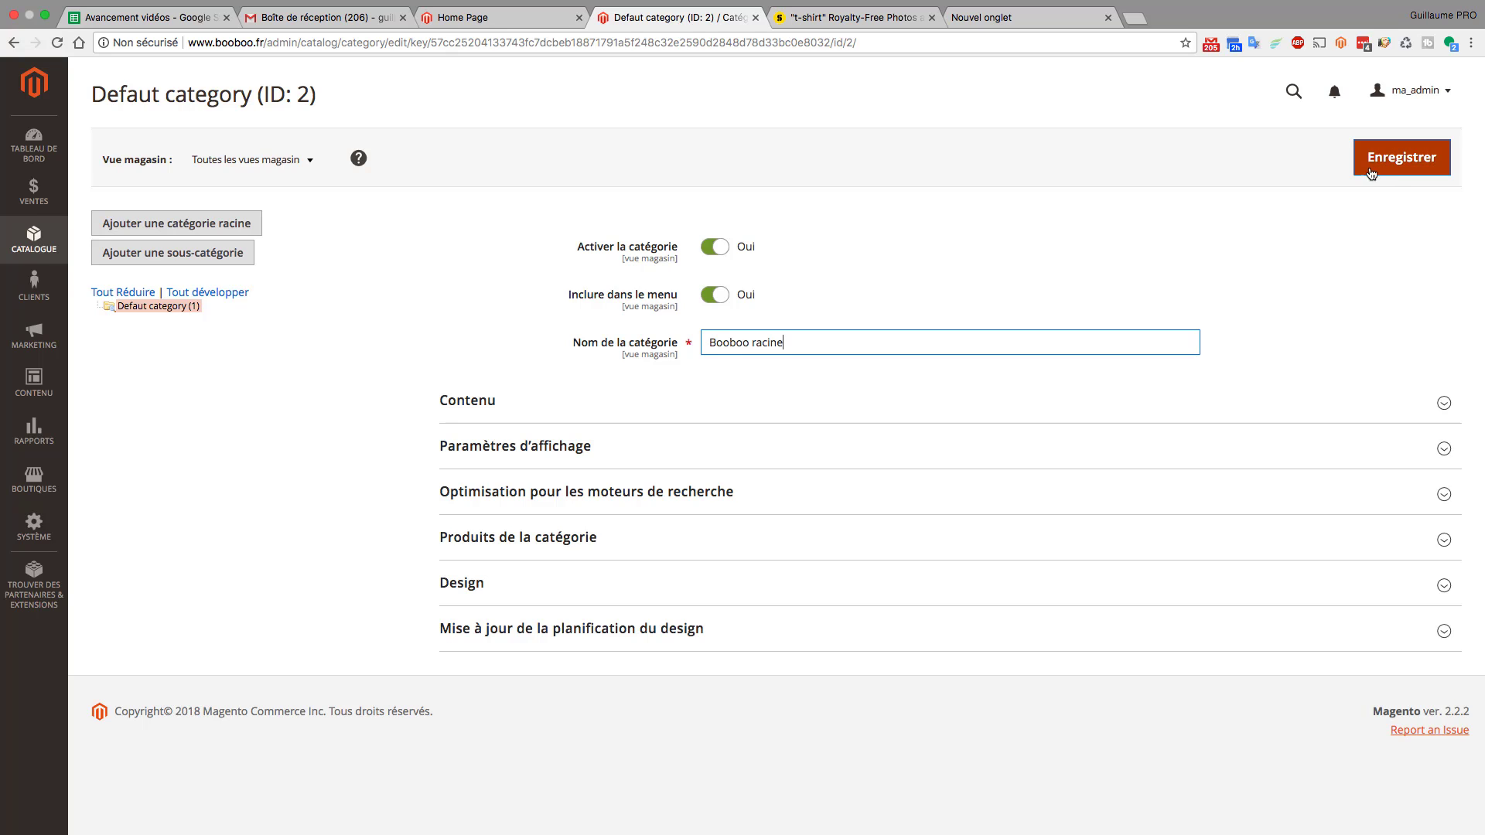
pyautogui.click(1392, 166)
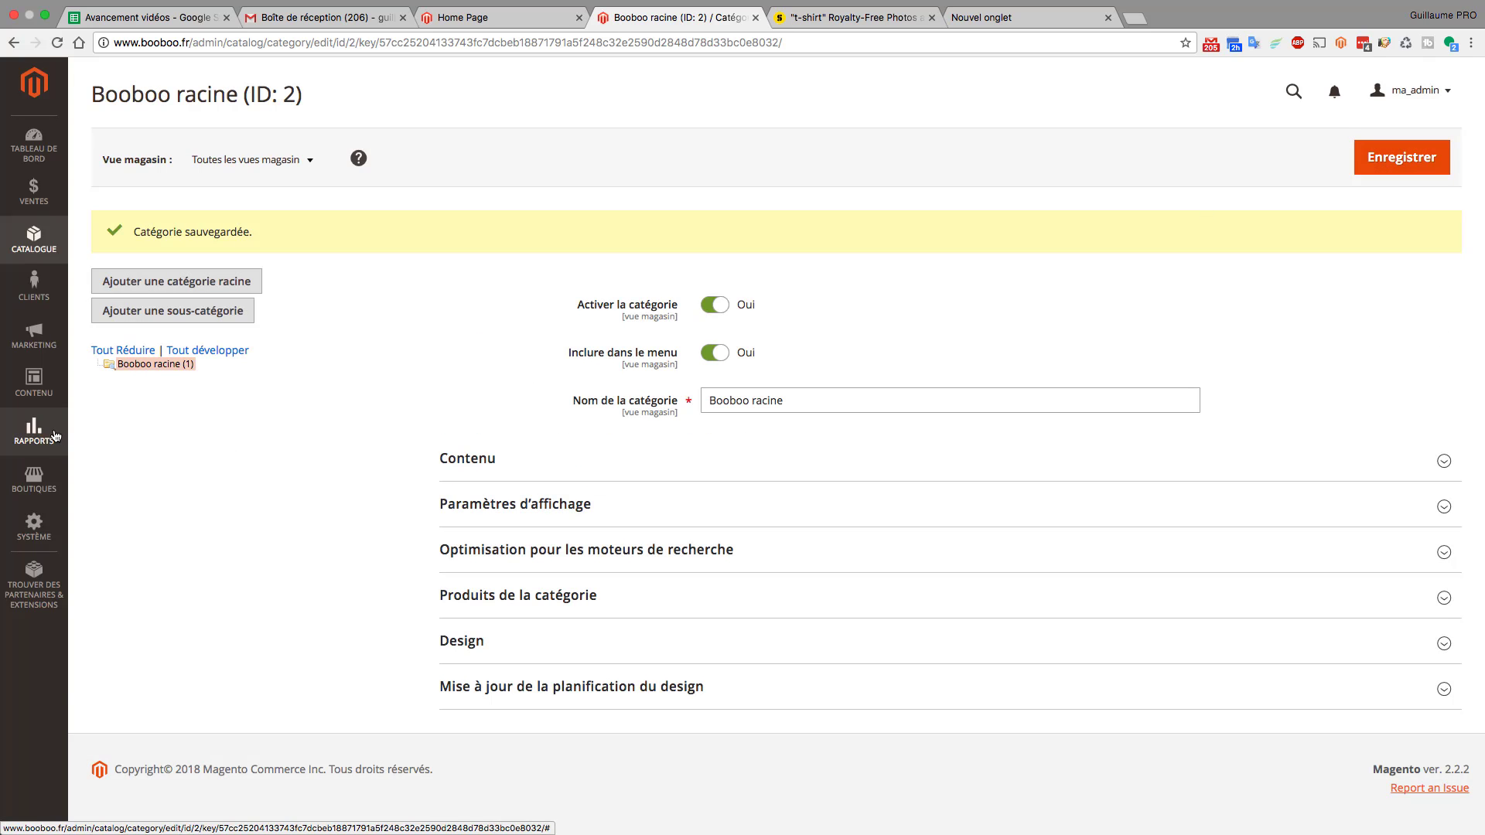
# Step: Check which root category is assigned in the Booboo shop's settings
pyautogui.click(34, 478)
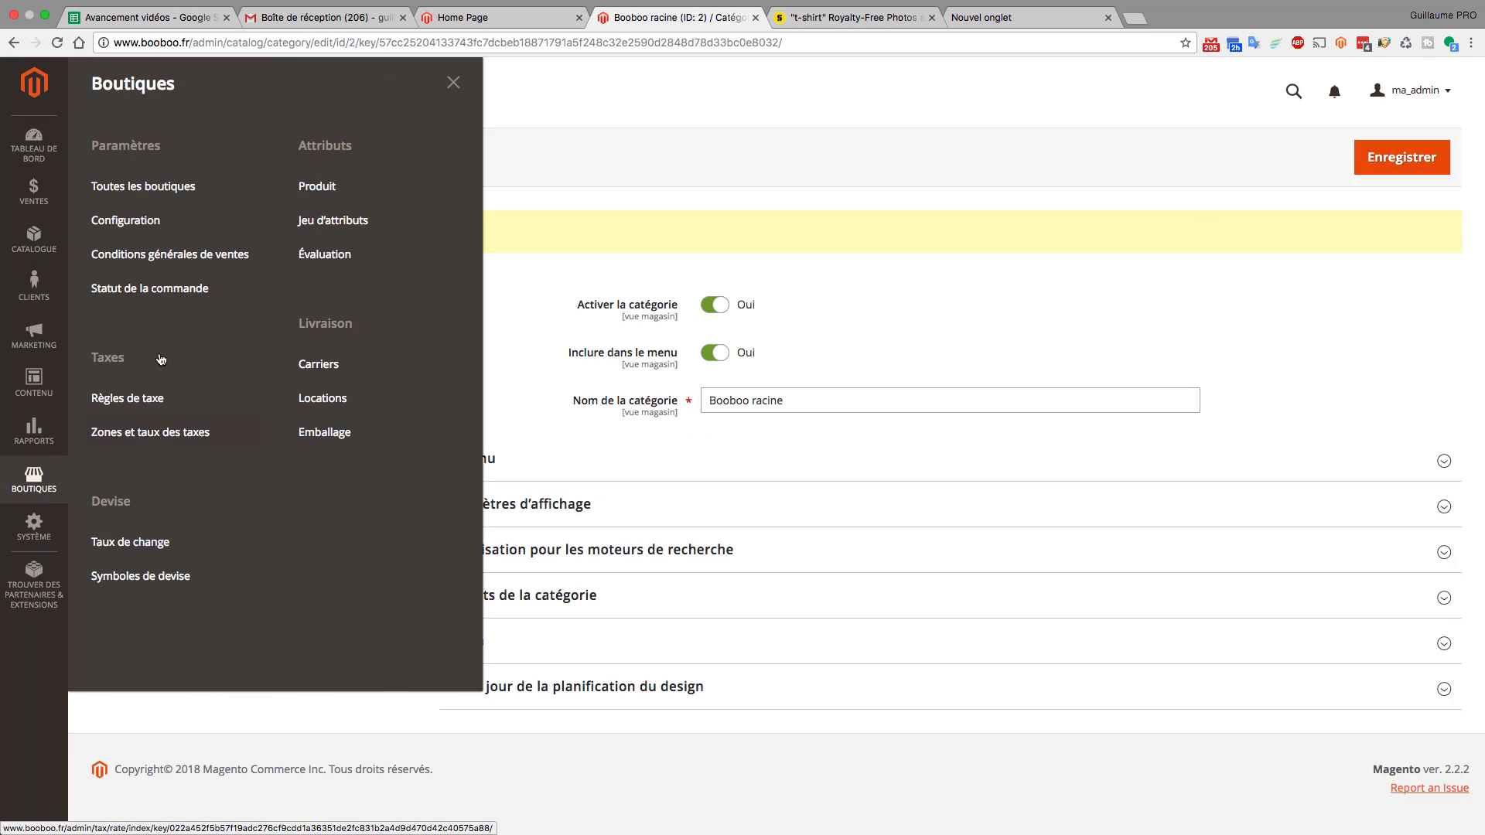
pyautogui.click(146, 186)
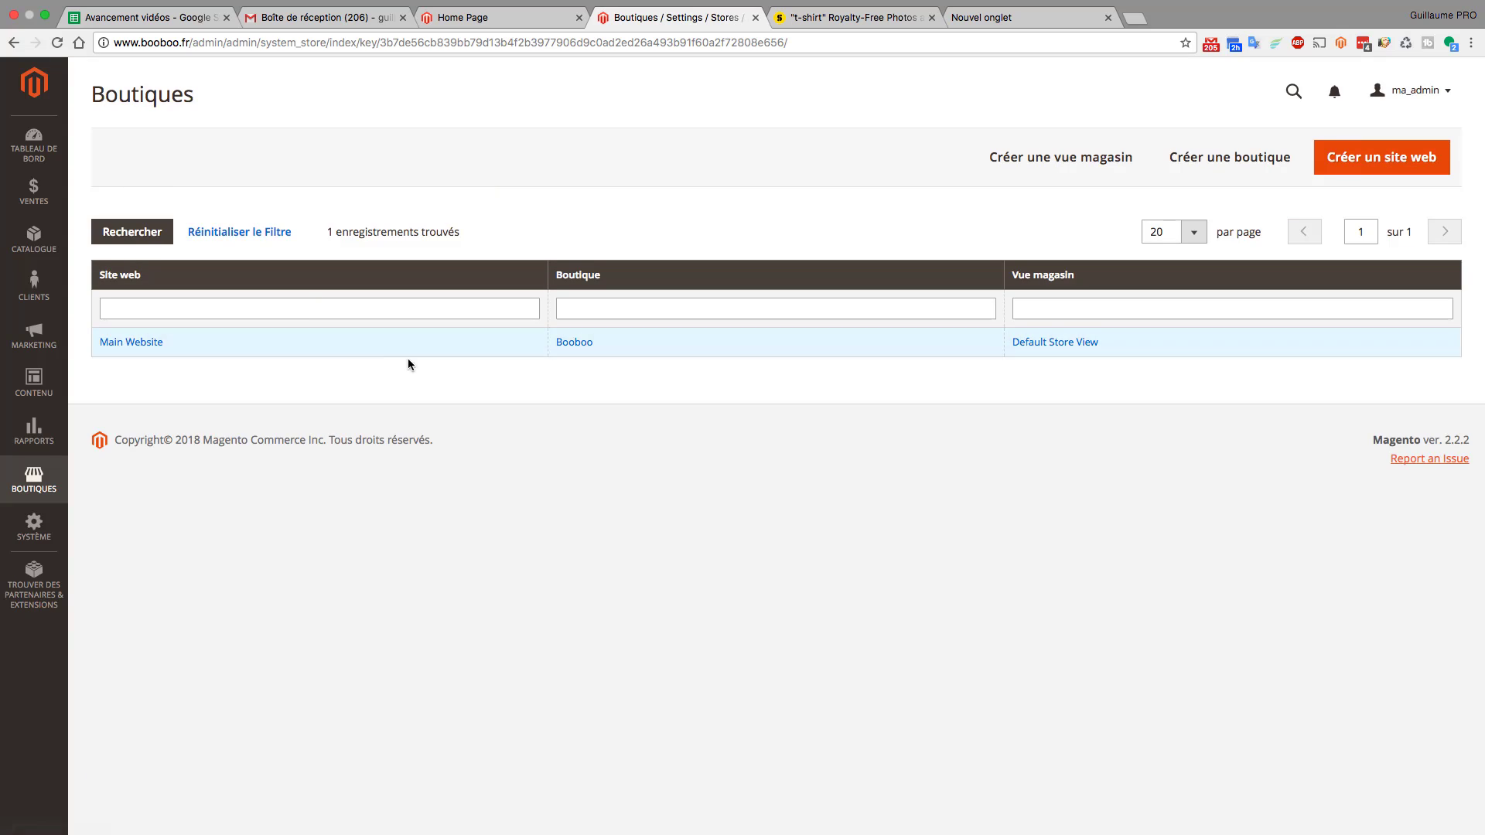
pyautogui.click(564, 342)
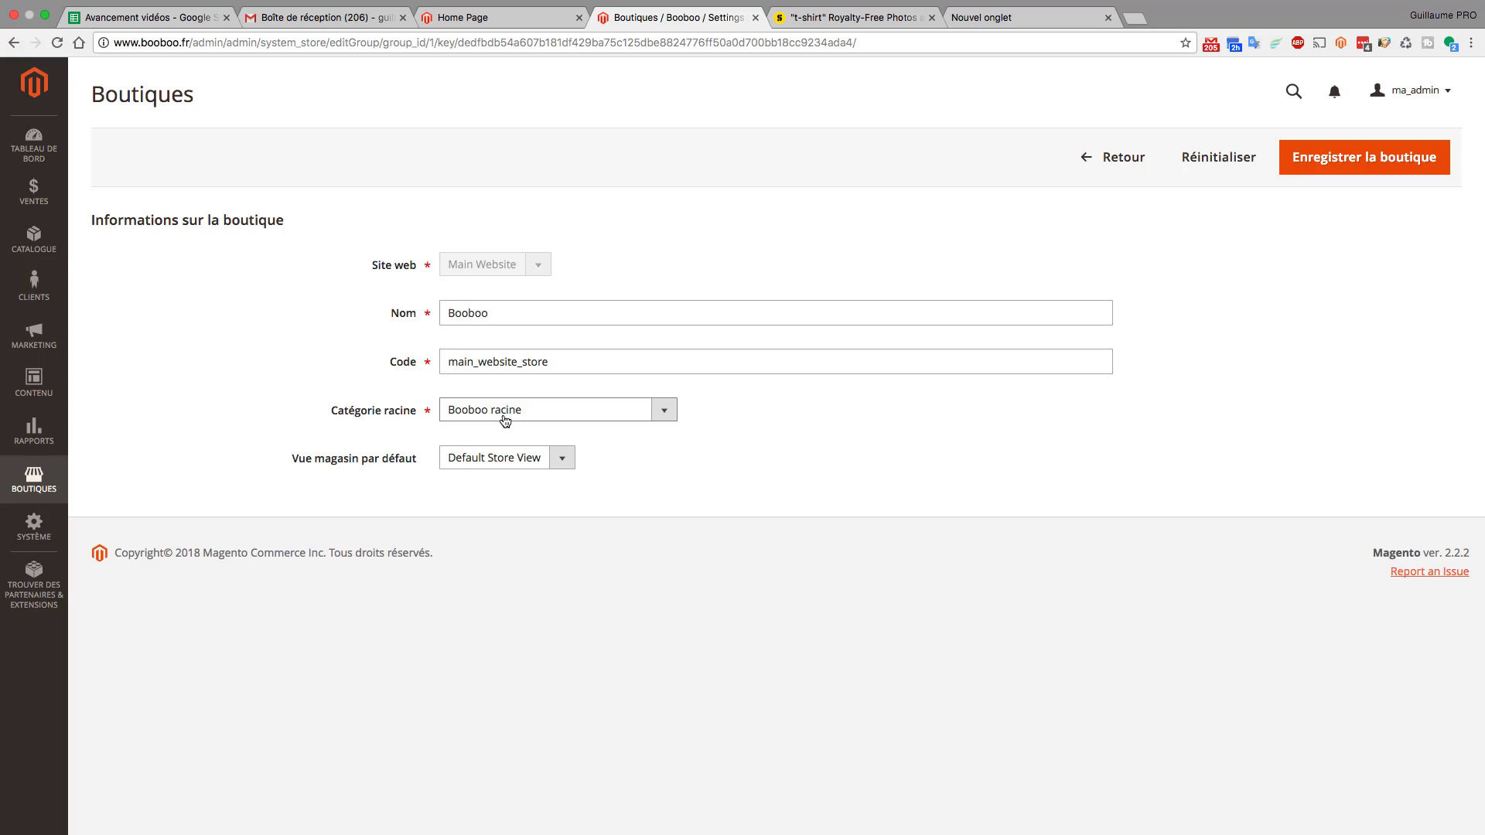
# Step: Start a new subcategory under Booboo racine with the category activated
pyautogui.click(39, 240)
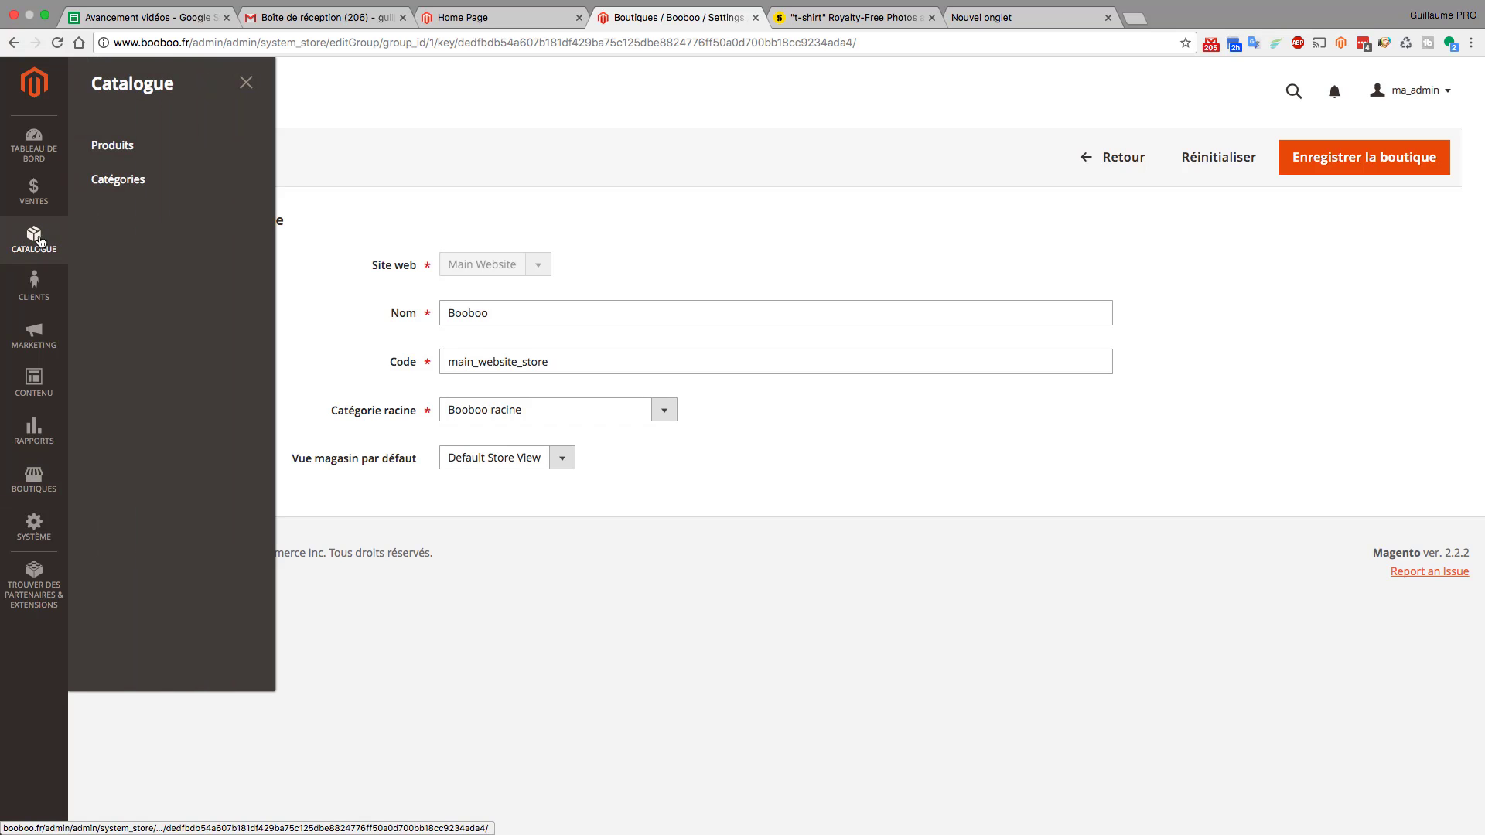
pyautogui.click(119, 184)
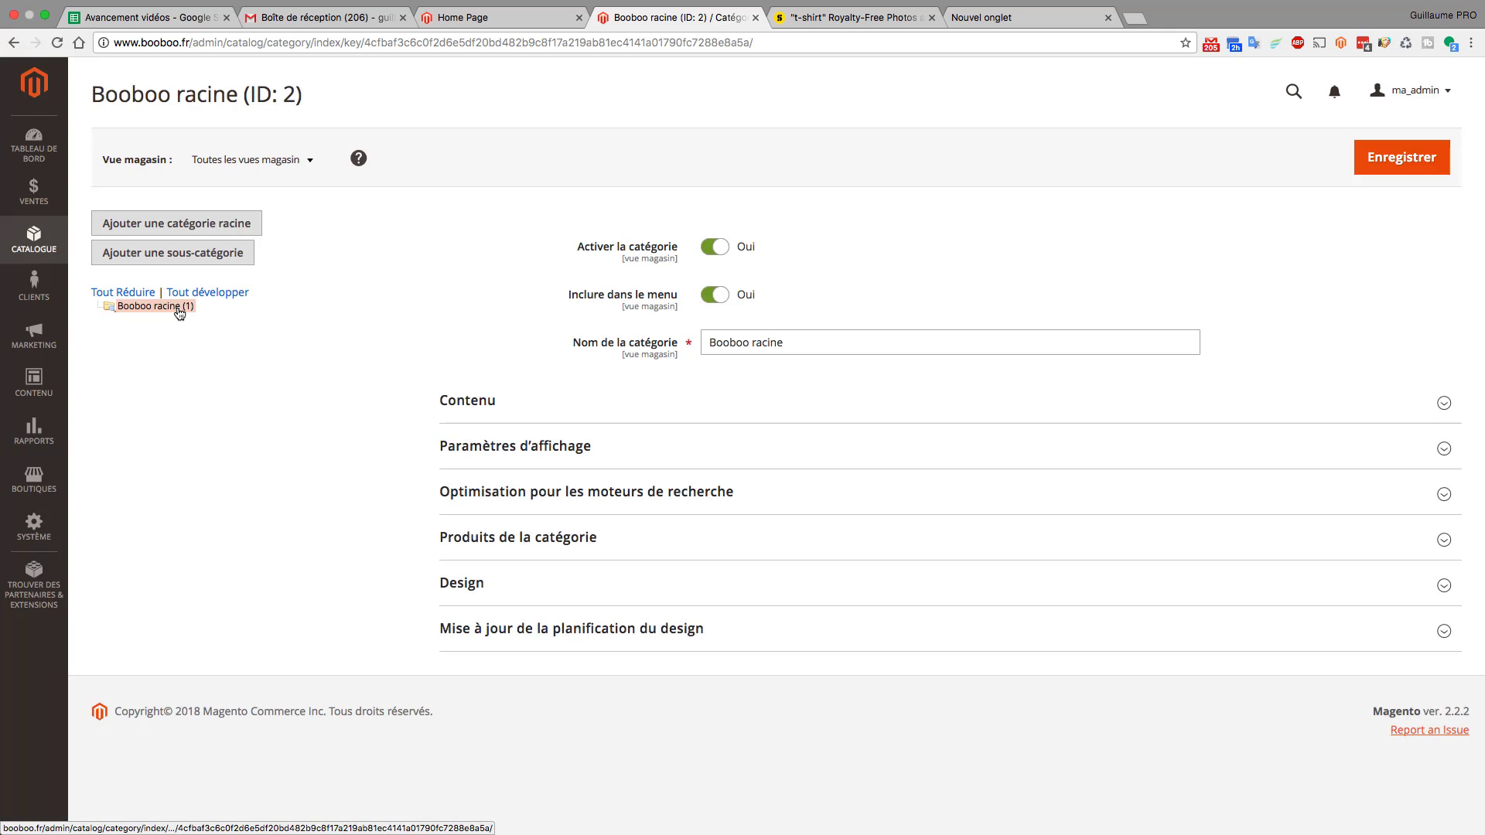
pyautogui.click(180, 307)
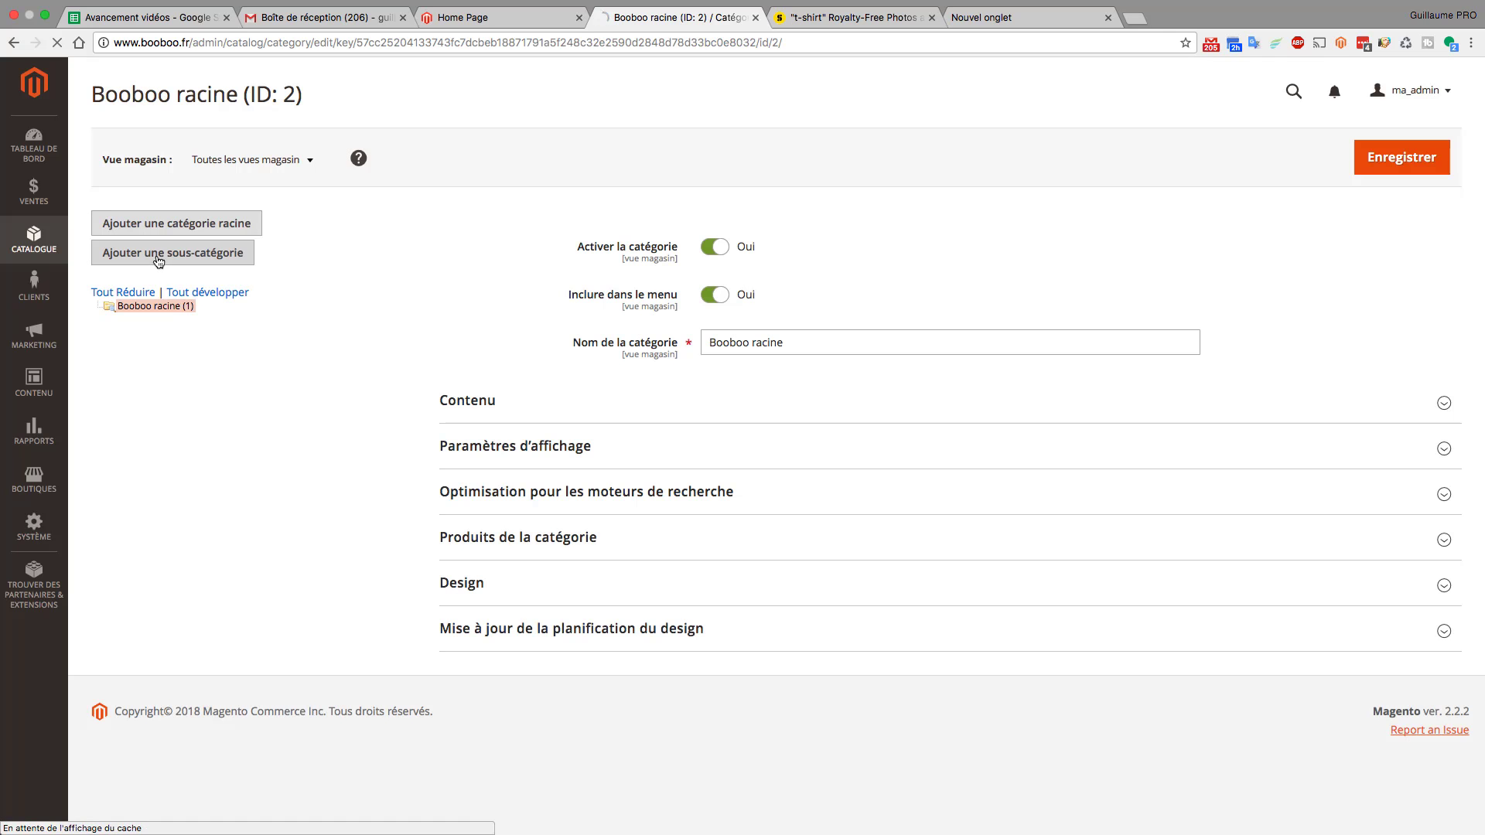
pyautogui.click(158, 255)
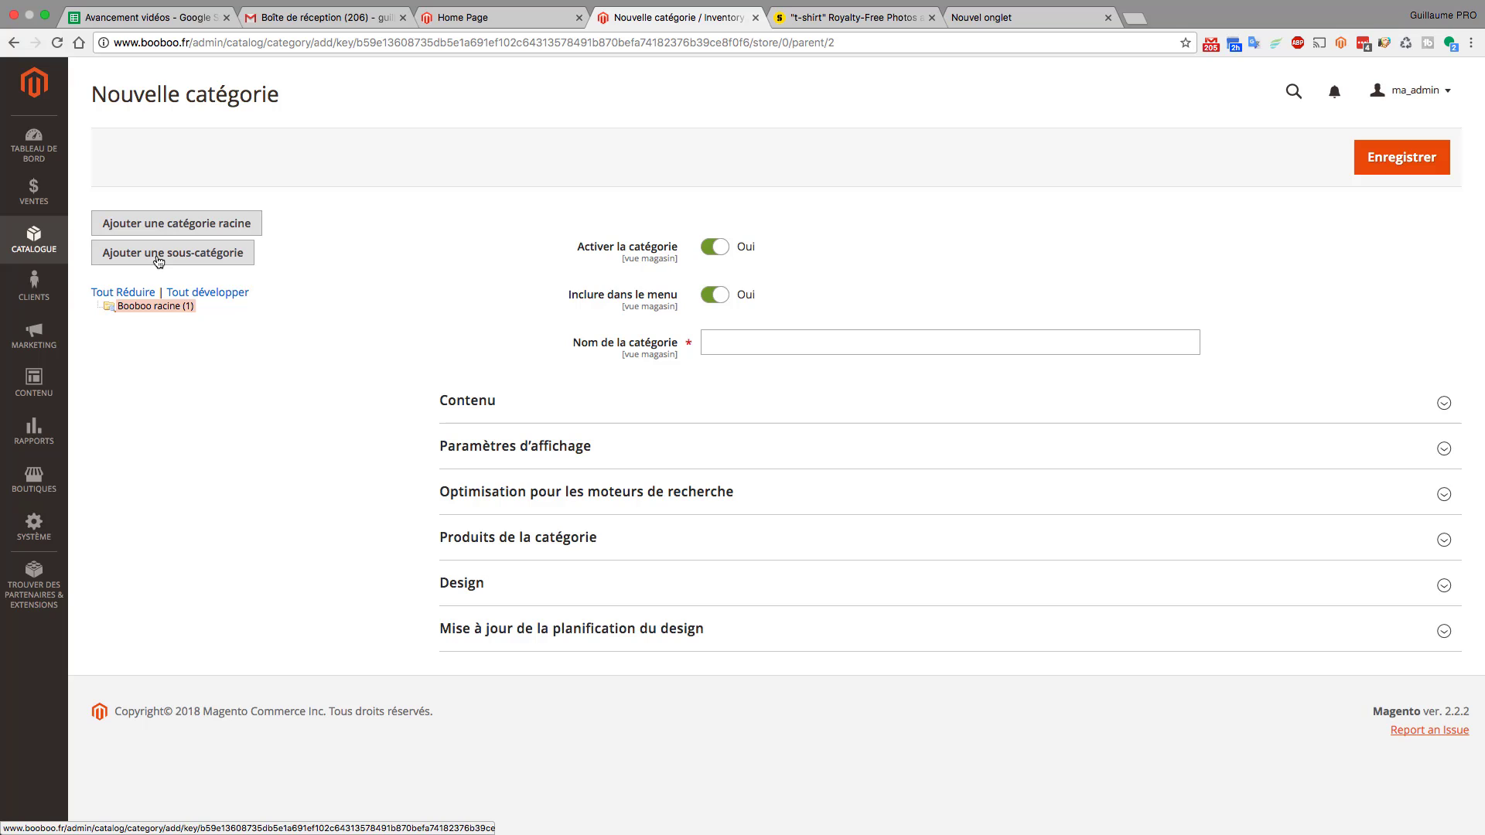
pyautogui.click(721, 249)
pyautogui.click(720, 249)
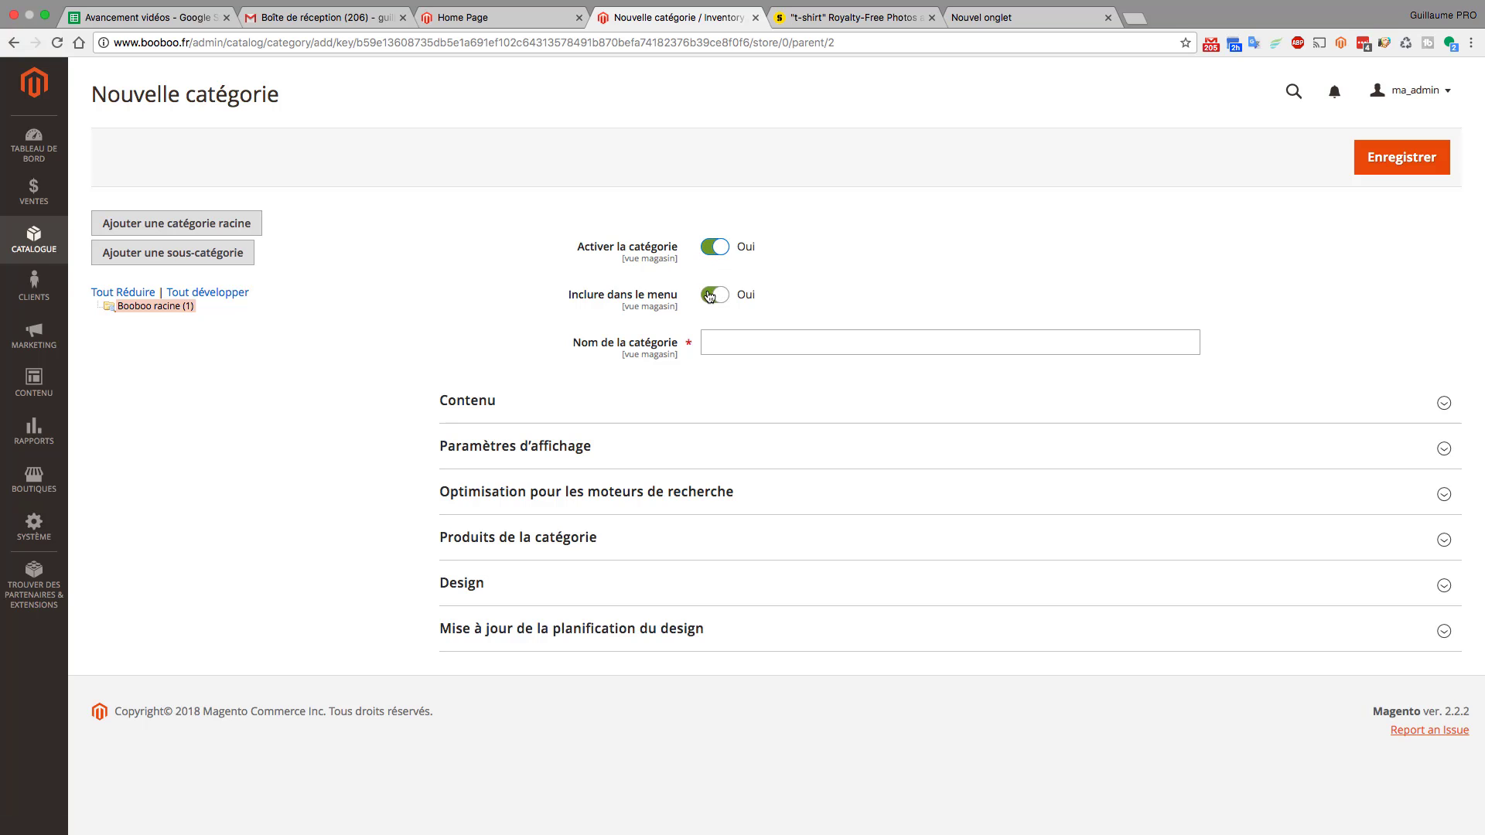
# Step: Check the storefront home page, and name the new subcategory "T-shirt"
pyautogui.click(521, 24)
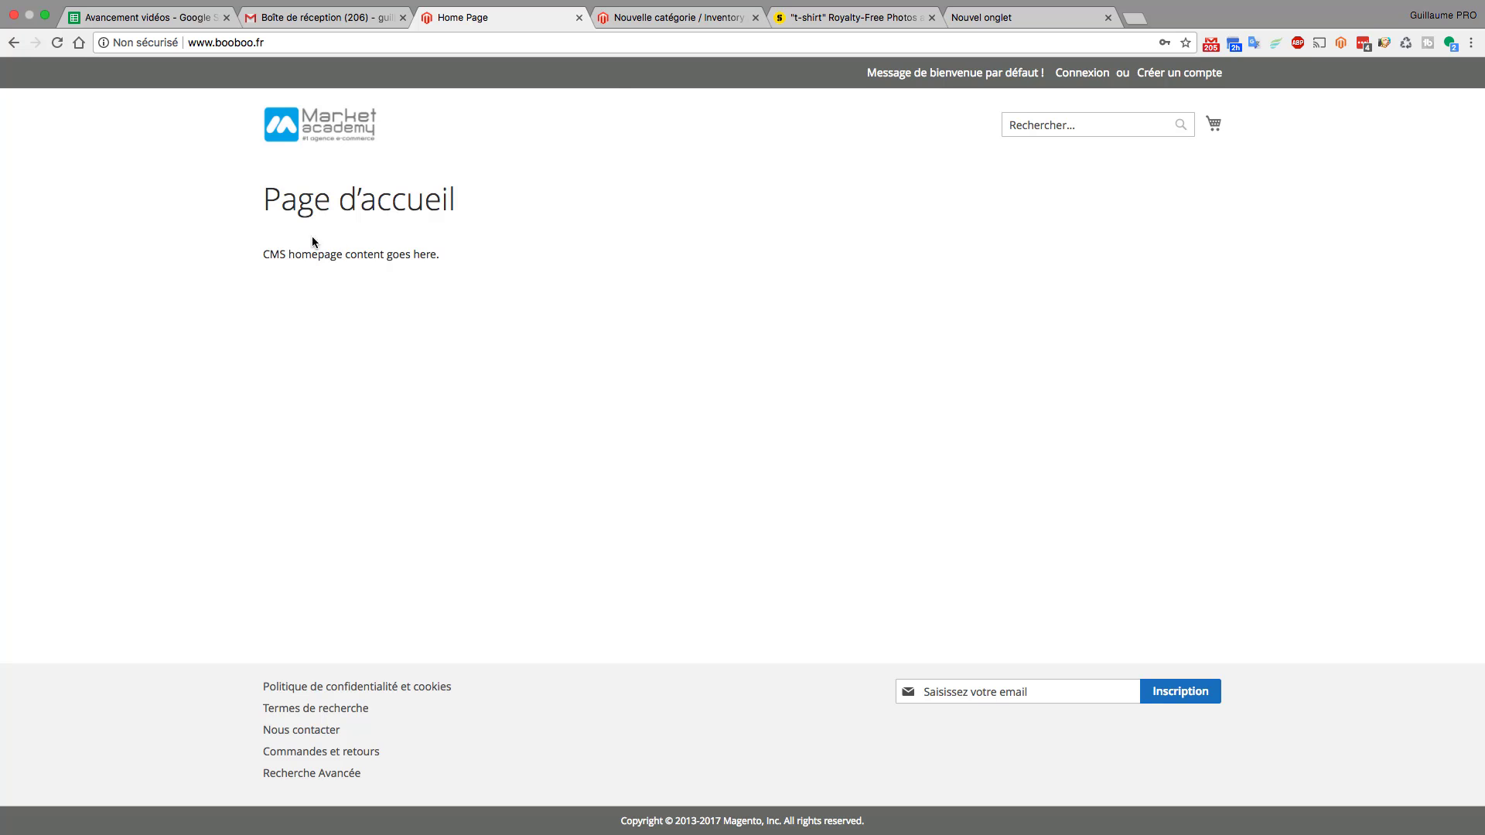
pyautogui.click(645, 25)
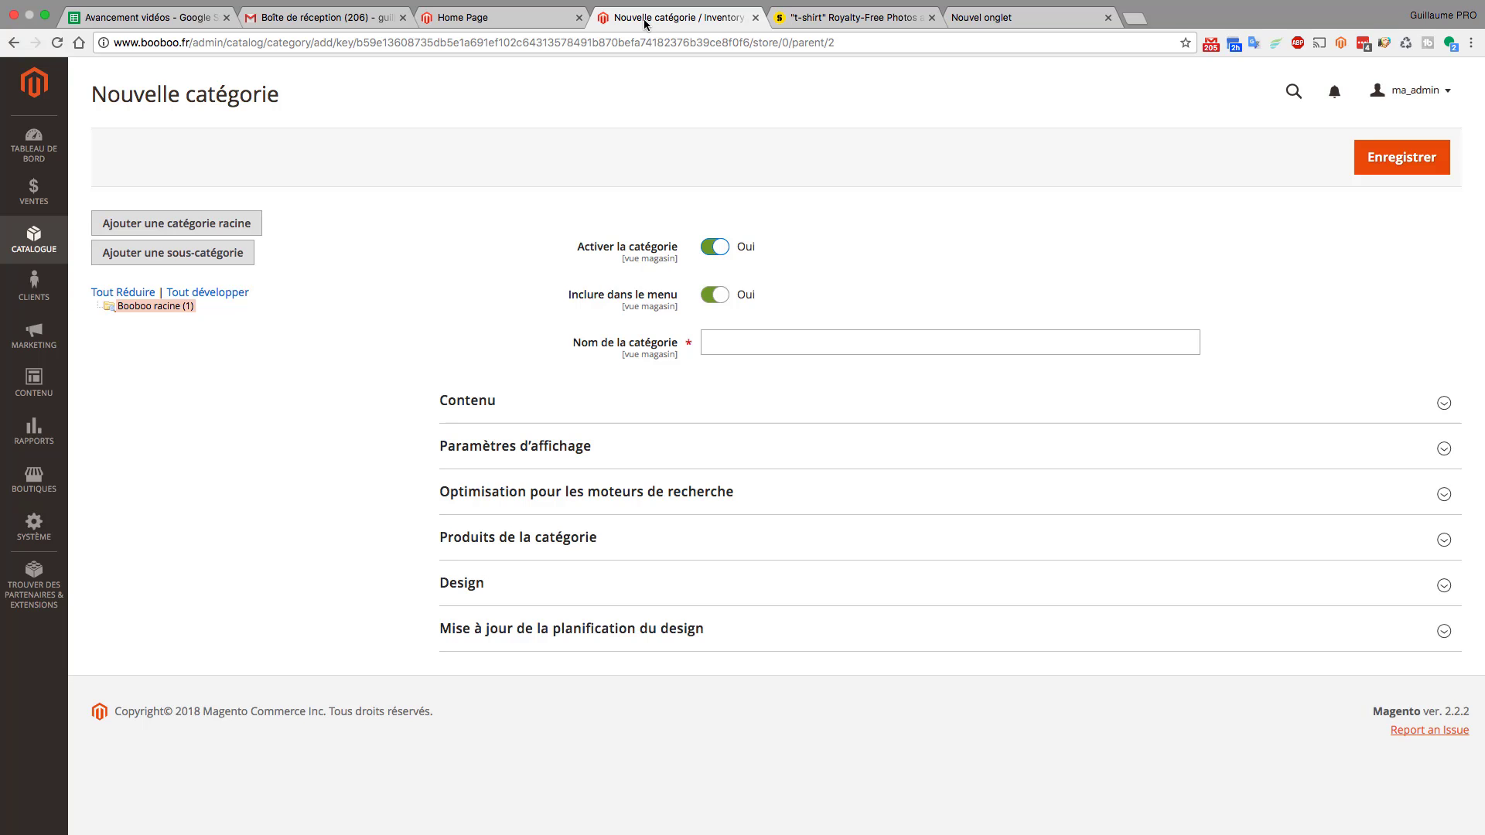
pyautogui.click(814, 339)
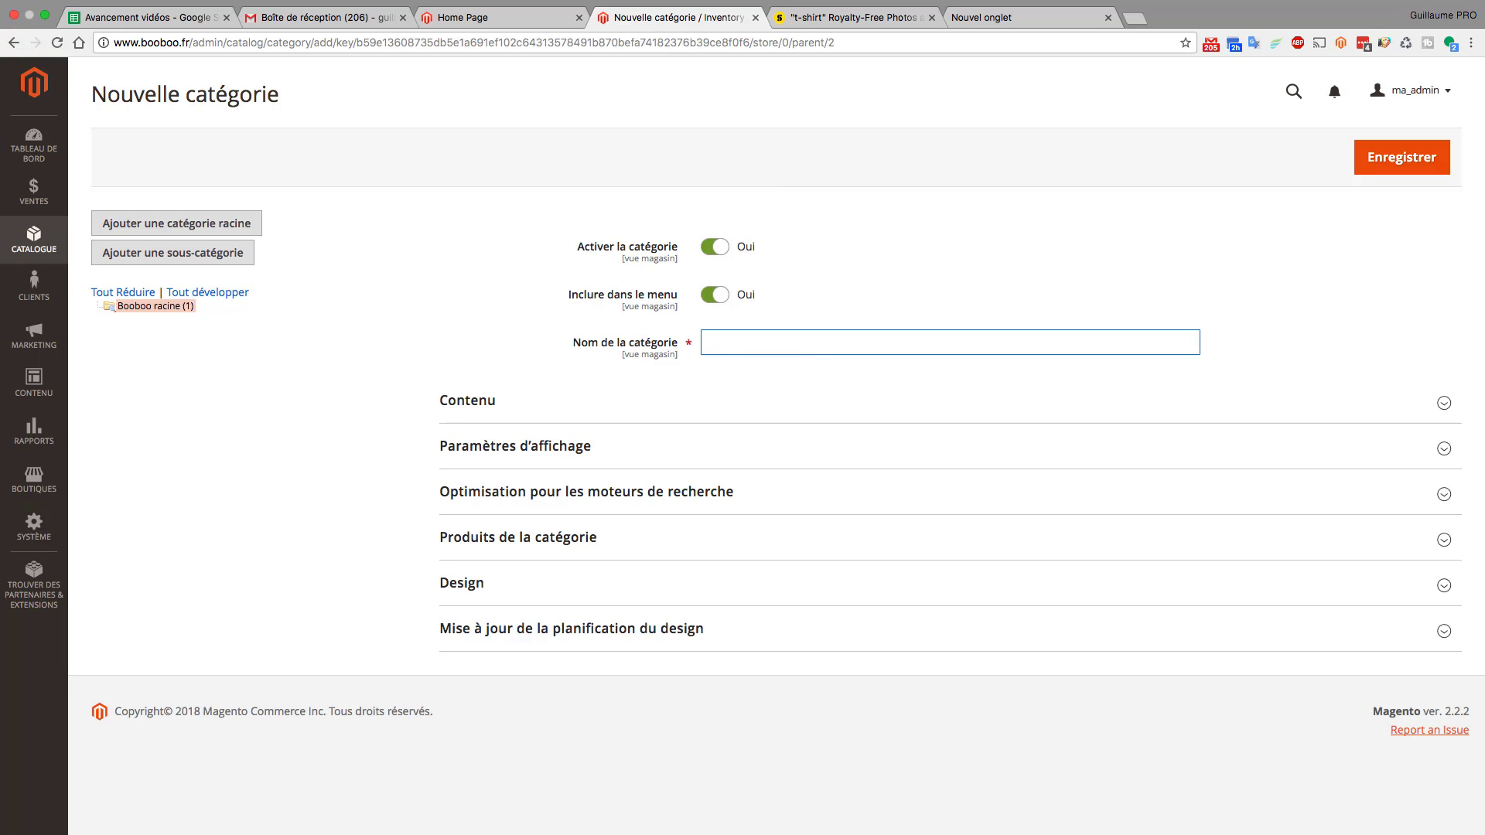
pyautogui.write('T-shir')
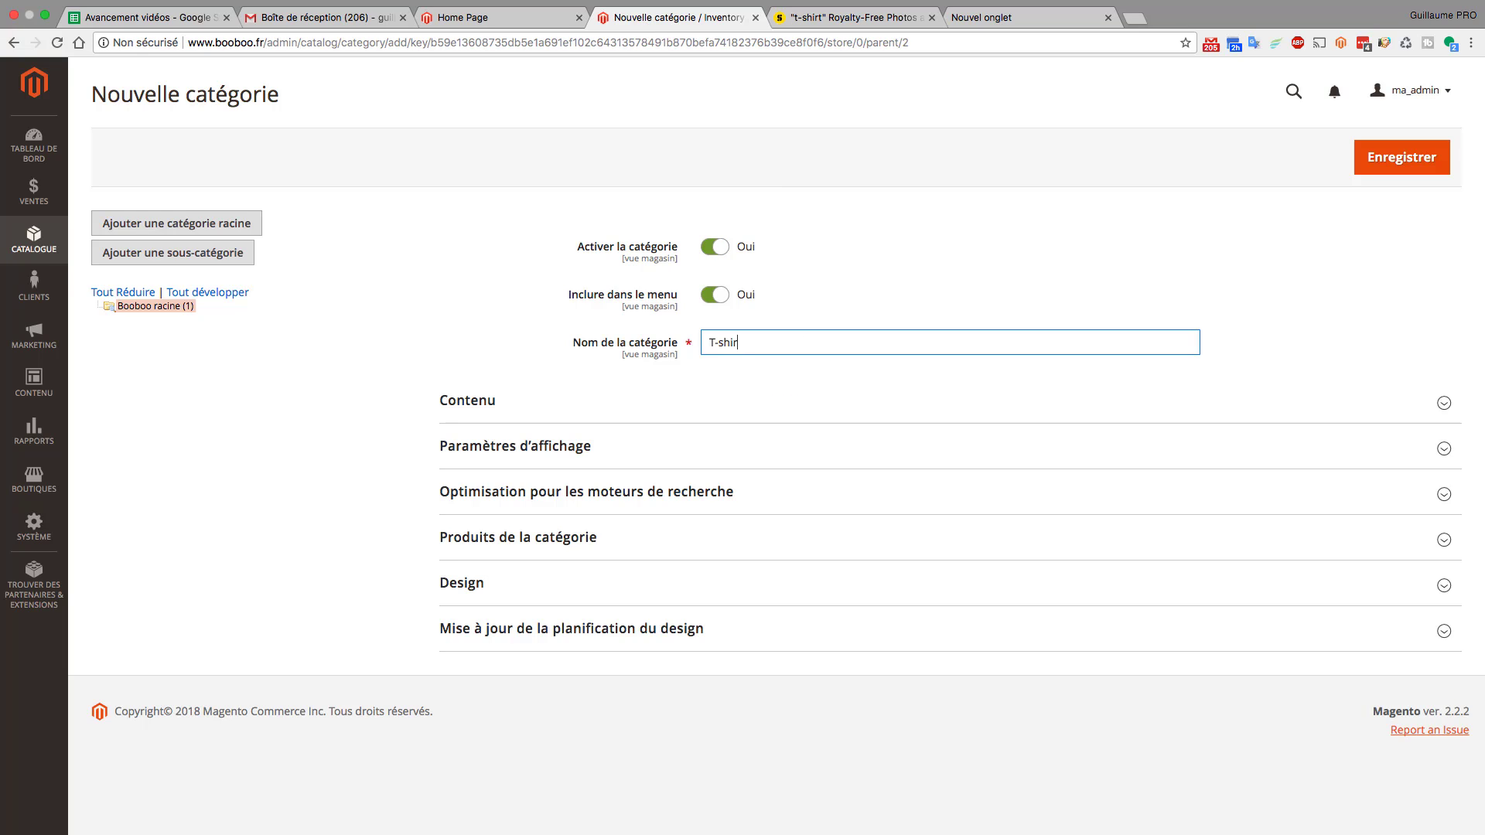
pyautogui.write('t')
# Step: Upload cat t-shirt.jpg as the T-shirt category's image in its content settings
pyautogui.click(495, 402)
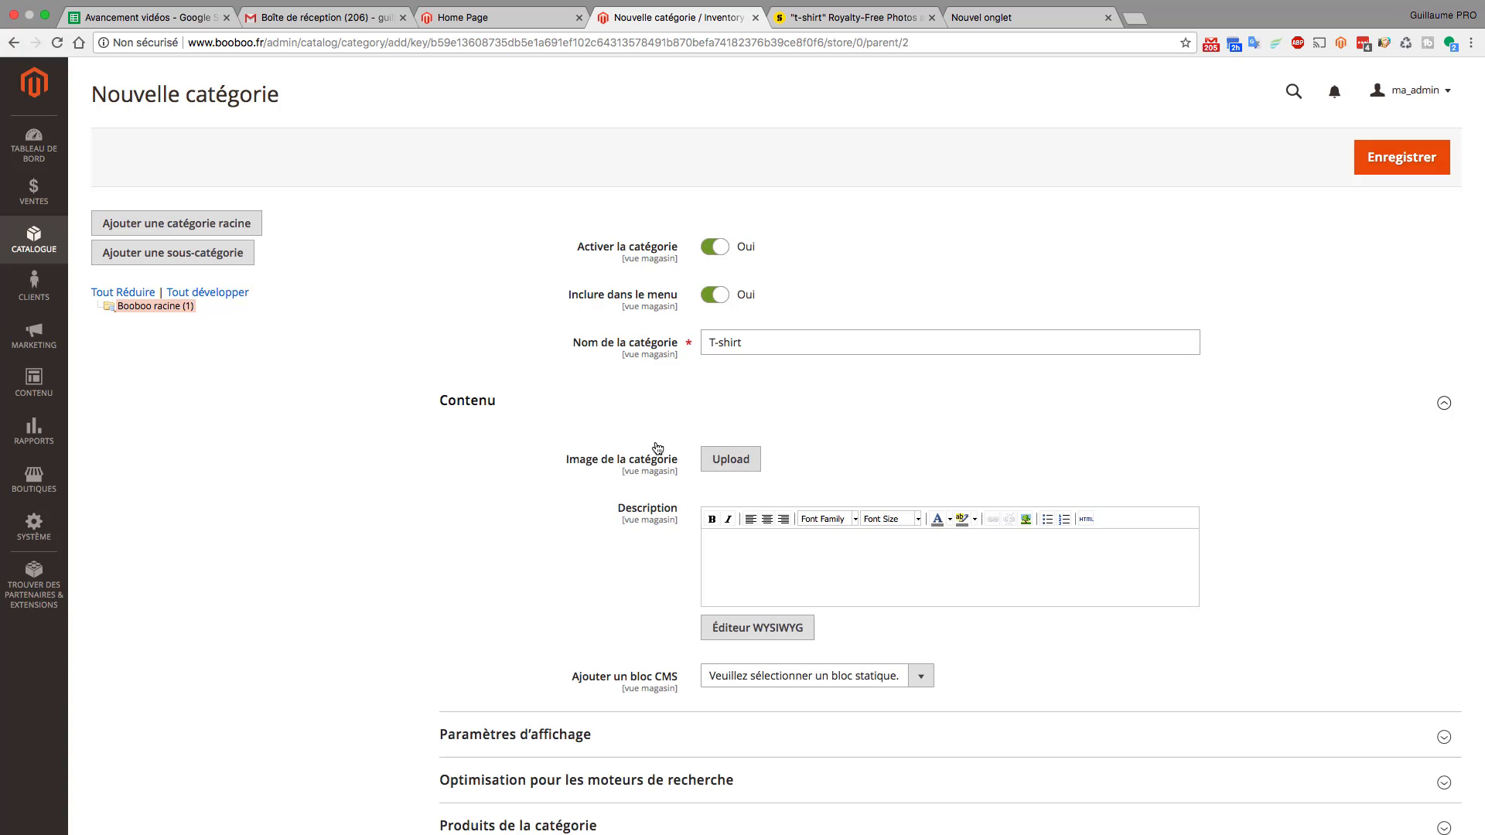
pyautogui.scroll(-1, 542, 484)
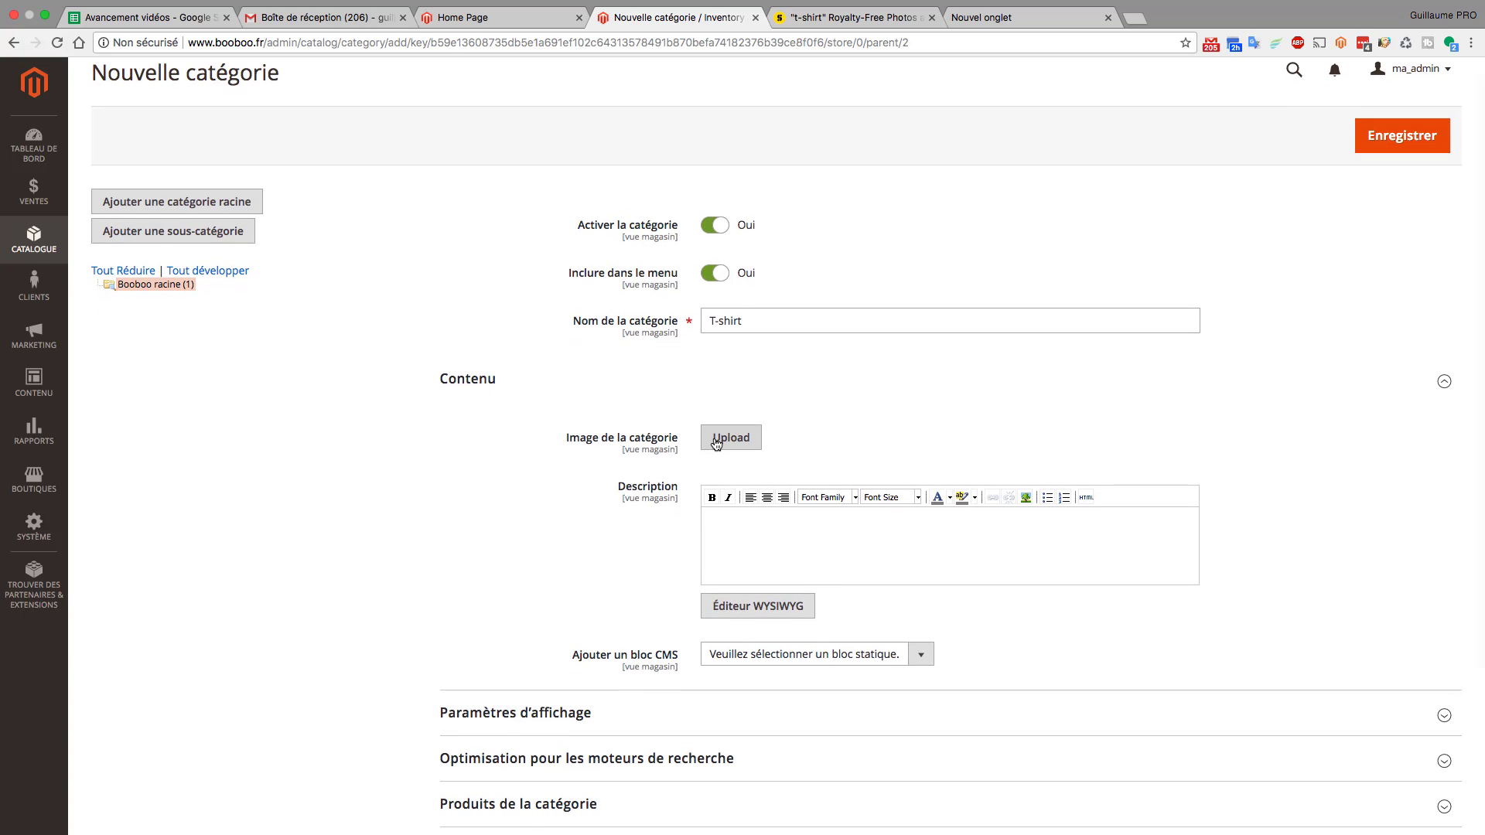
pyautogui.click(716, 441)
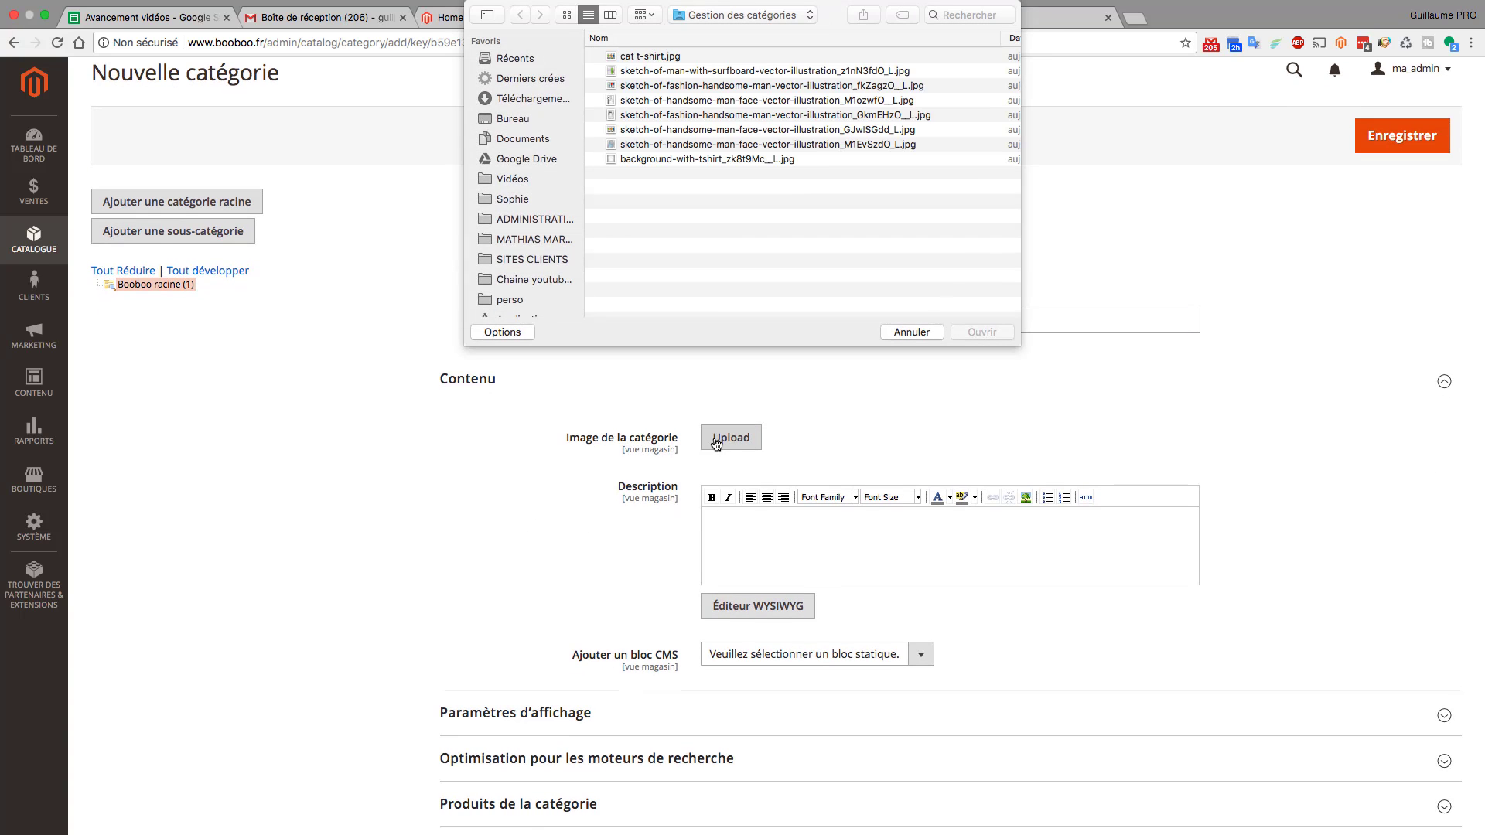
pyautogui.click(654, 59)
pyautogui.press('space')
pyautogui.press('space')
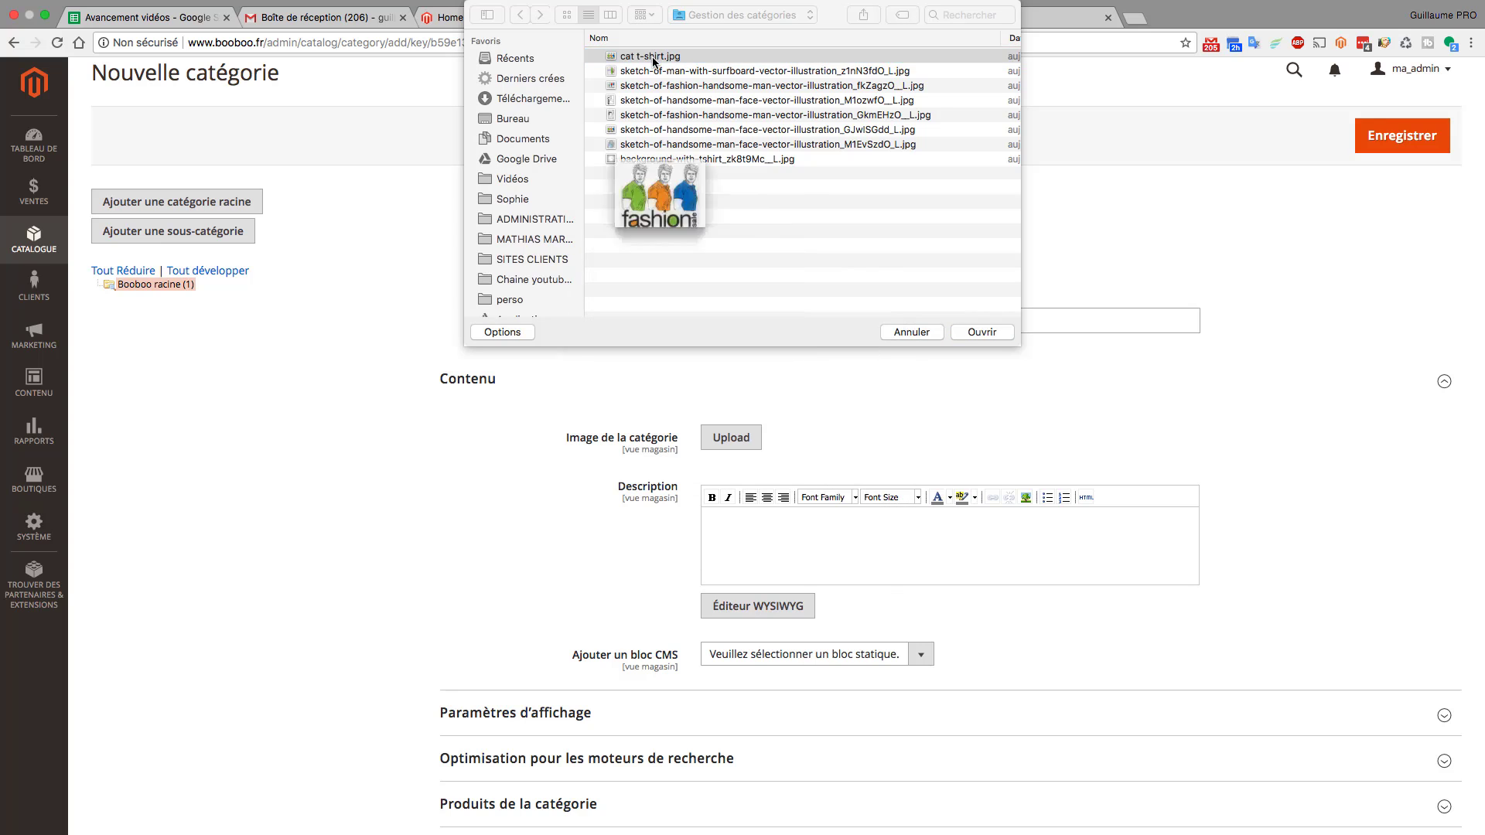
pyautogui.doubleClick(654, 57)
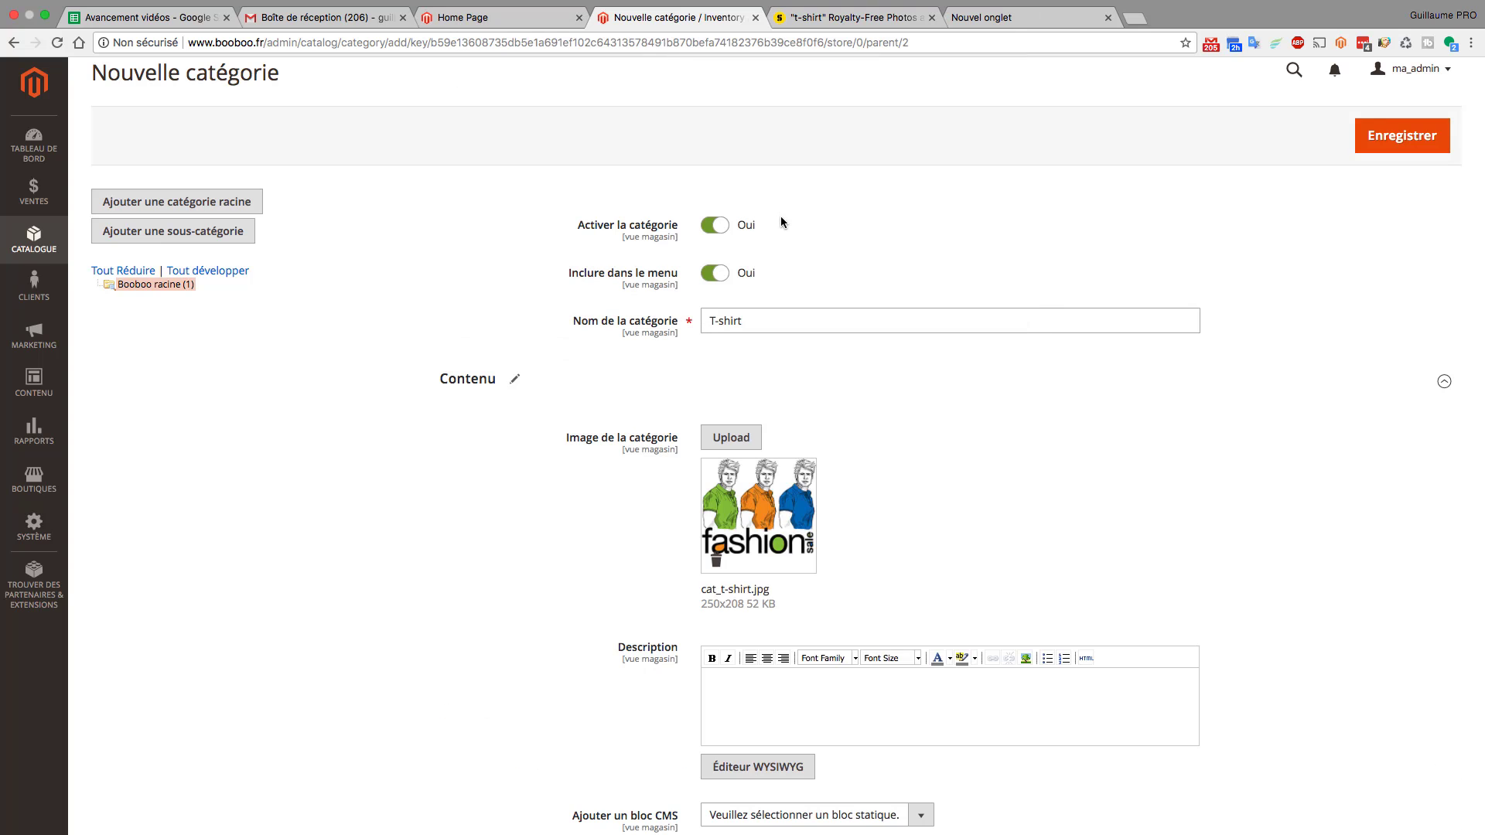
# Step: Enter the category description "Retrouvez notre sélection de t-shirt à la mode"
pyautogui.scroll(-5, 804, 244)
pyautogui.click(769, 473)
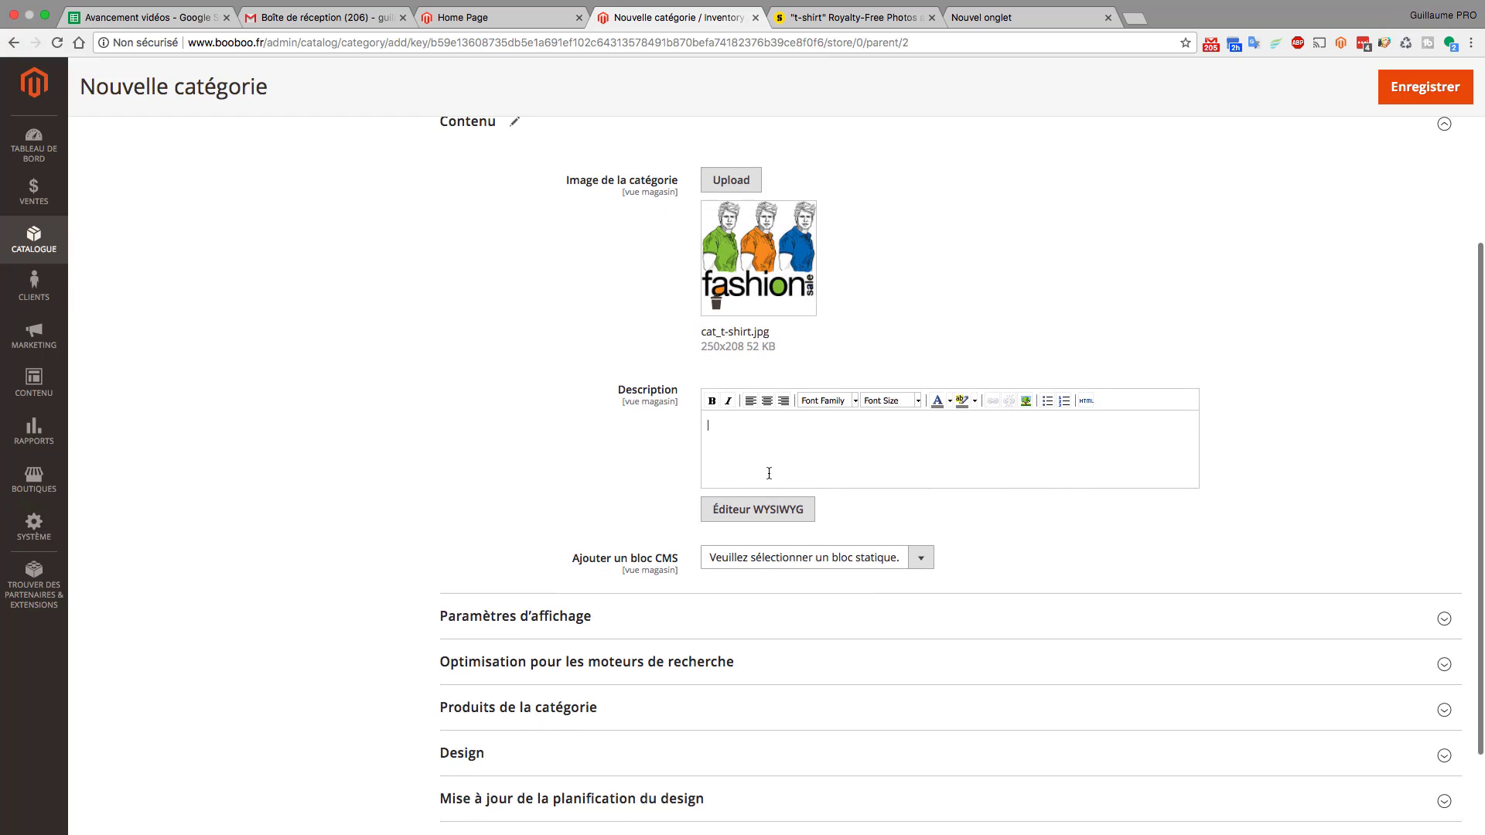
pyautogui.write('Retro')
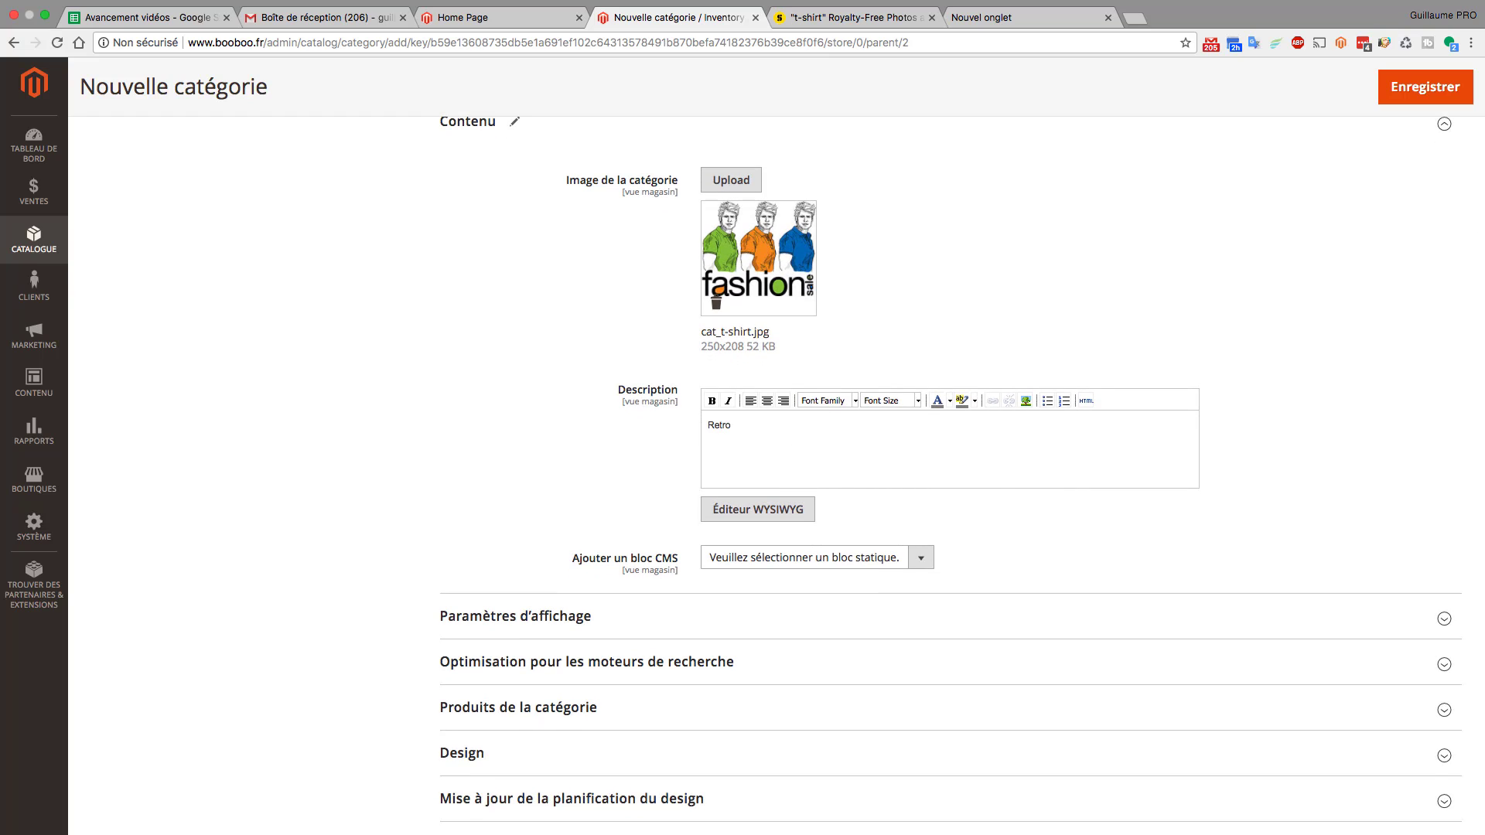
pyautogui.write('uvez notre ')
pyautogui.write('sélé')
pyautogui.write('la mode')
# Step: Check the category description in the WYSIWYG editor, submit it, and centre the description text
pyautogui.click(764, 510)
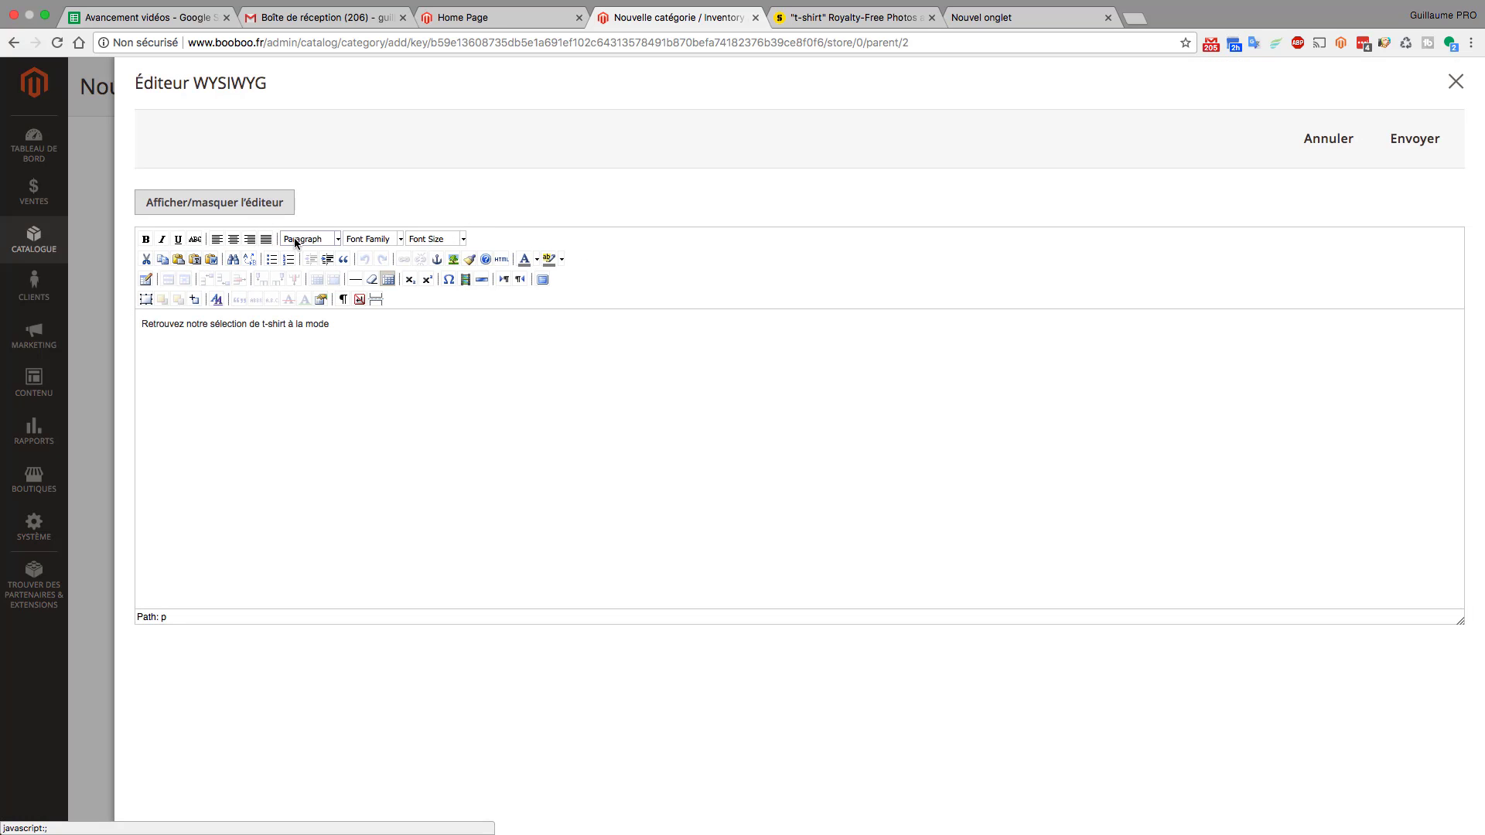
pyautogui.click(1427, 140)
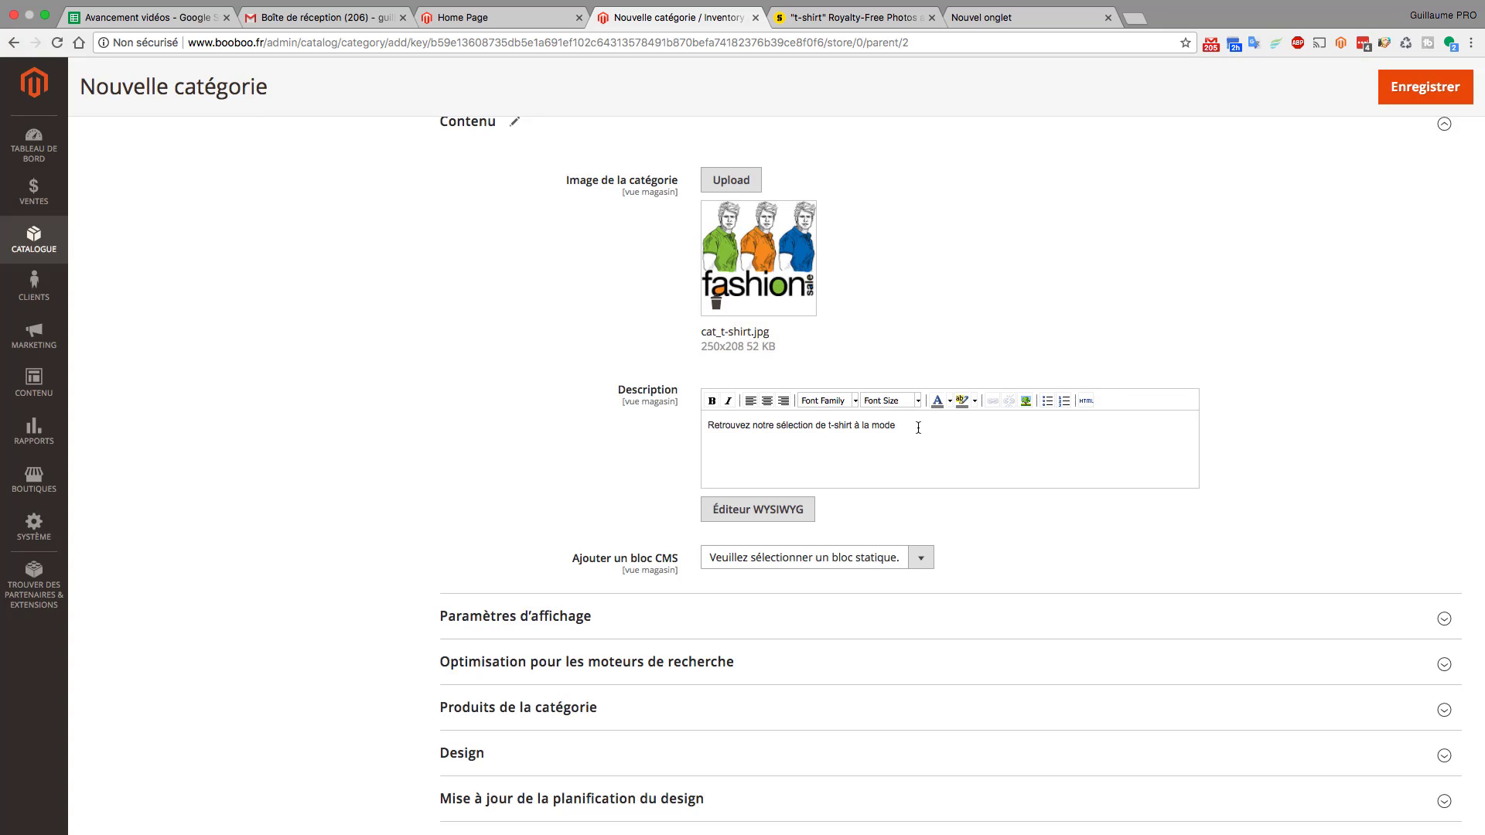
pyautogui.moveTo(898, 427); pyautogui.dragTo(643, 422)
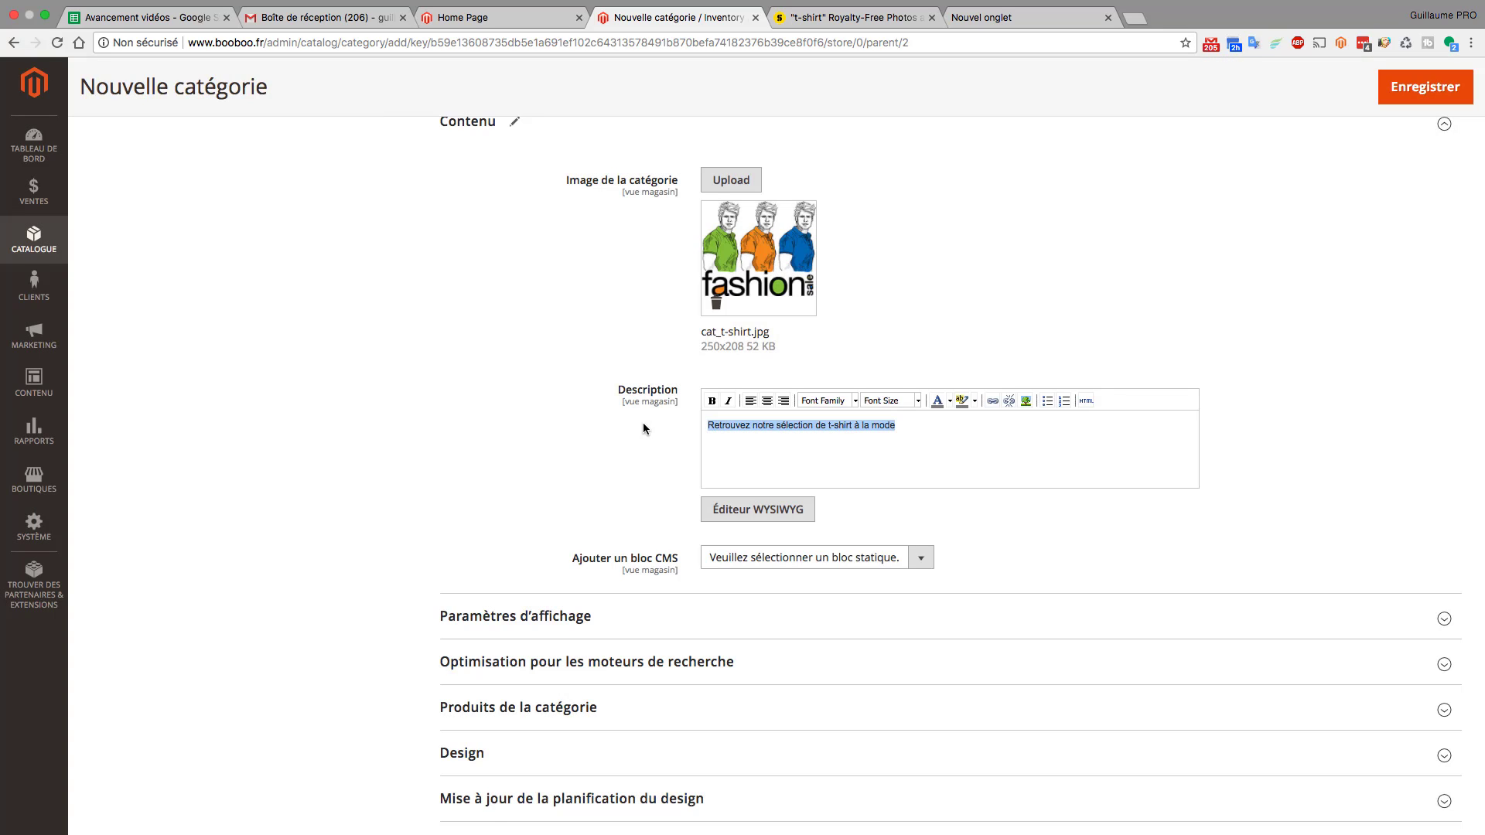
pyautogui.click(766, 401)
pyautogui.scroll(-1, 555, 455)
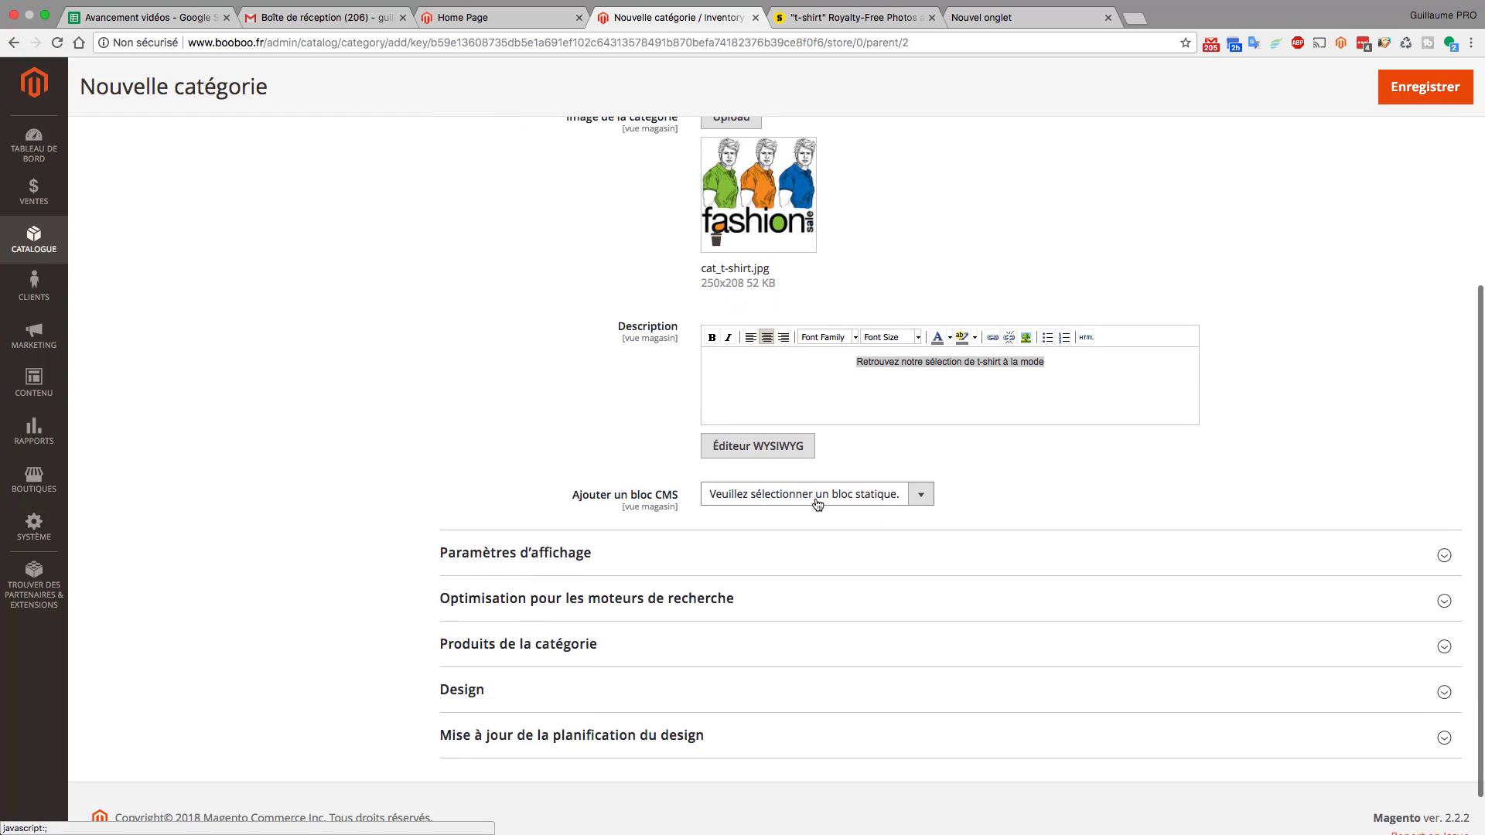
# Step: Review the CMS block choices and the display mode options in the category's display settings
pyautogui.click(798, 500)
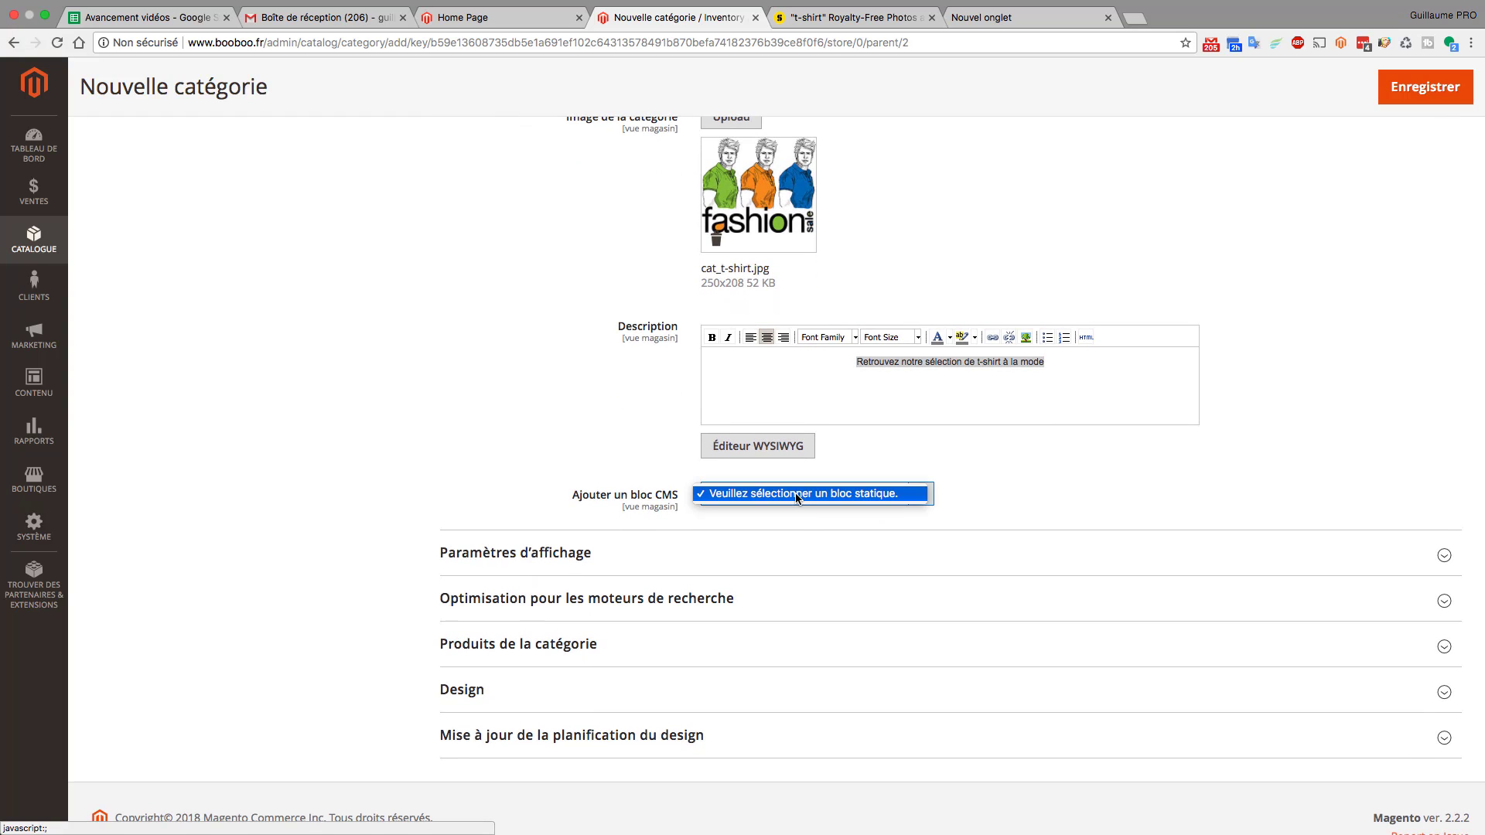
pyautogui.click(797, 498)
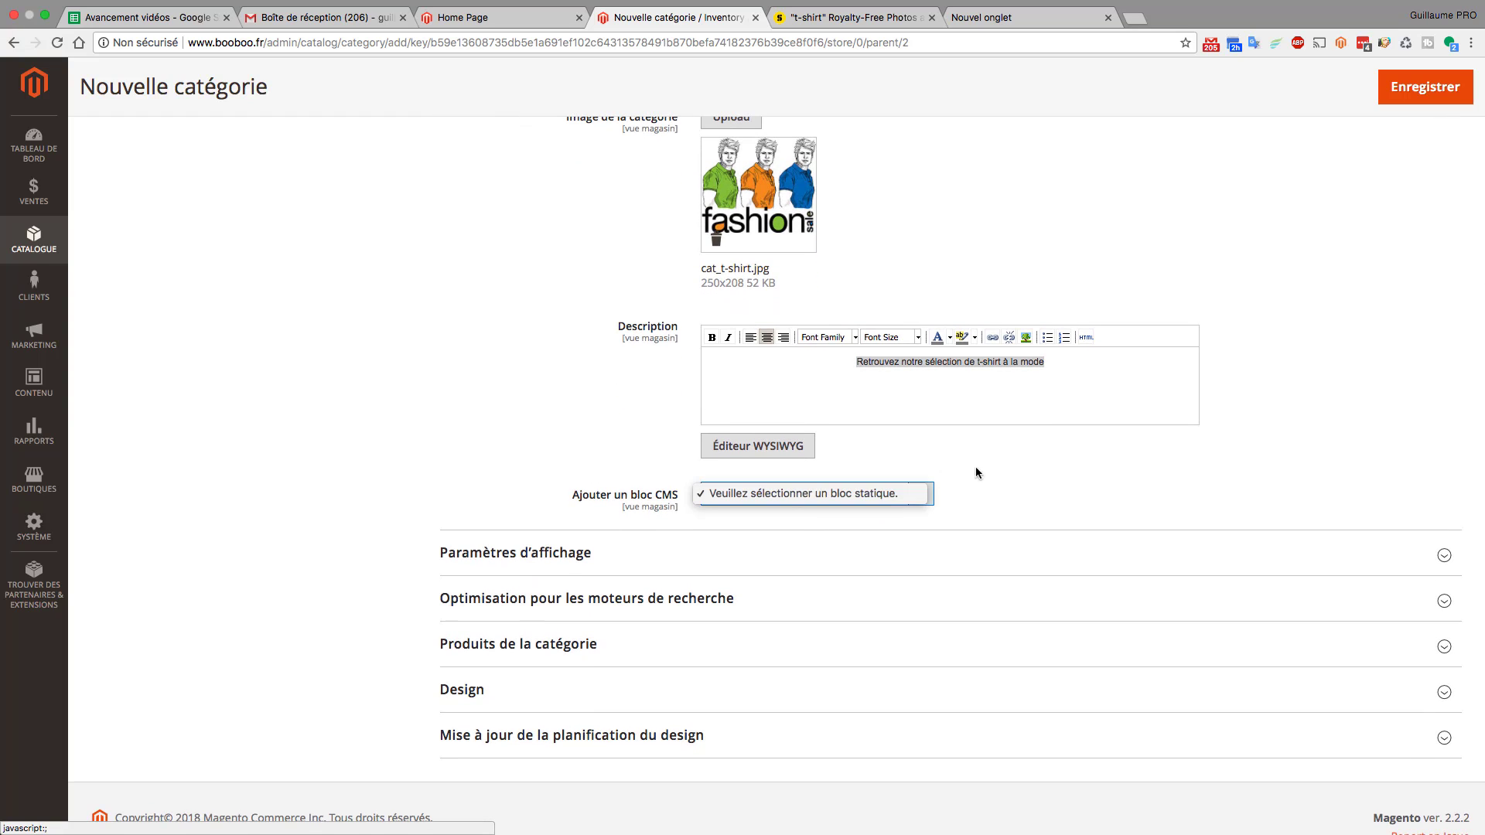
pyautogui.click(559, 554)
pyautogui.scroll(-3, 340, 449)
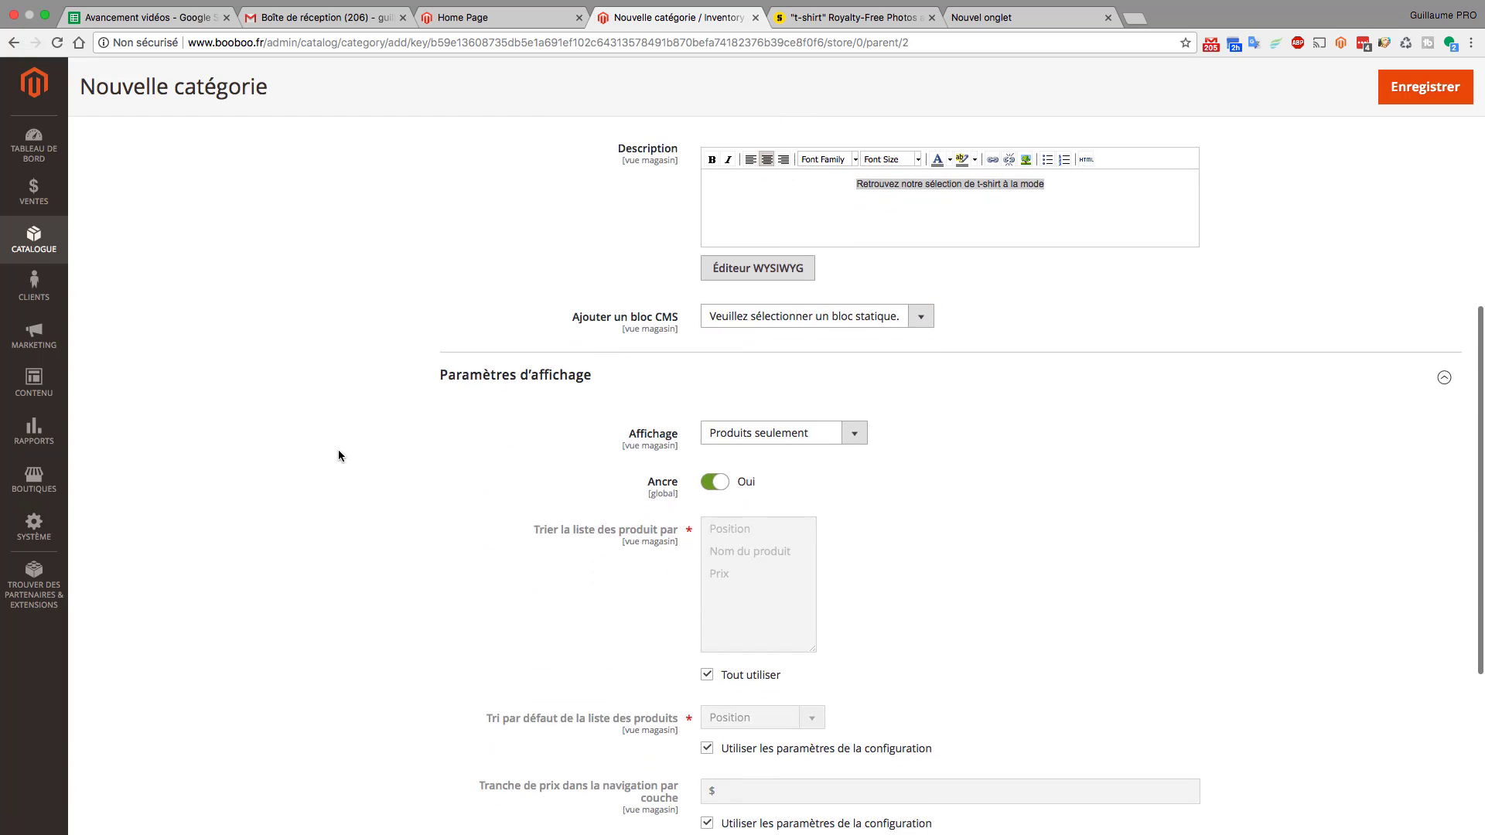
pyautogui.click(794, 434)
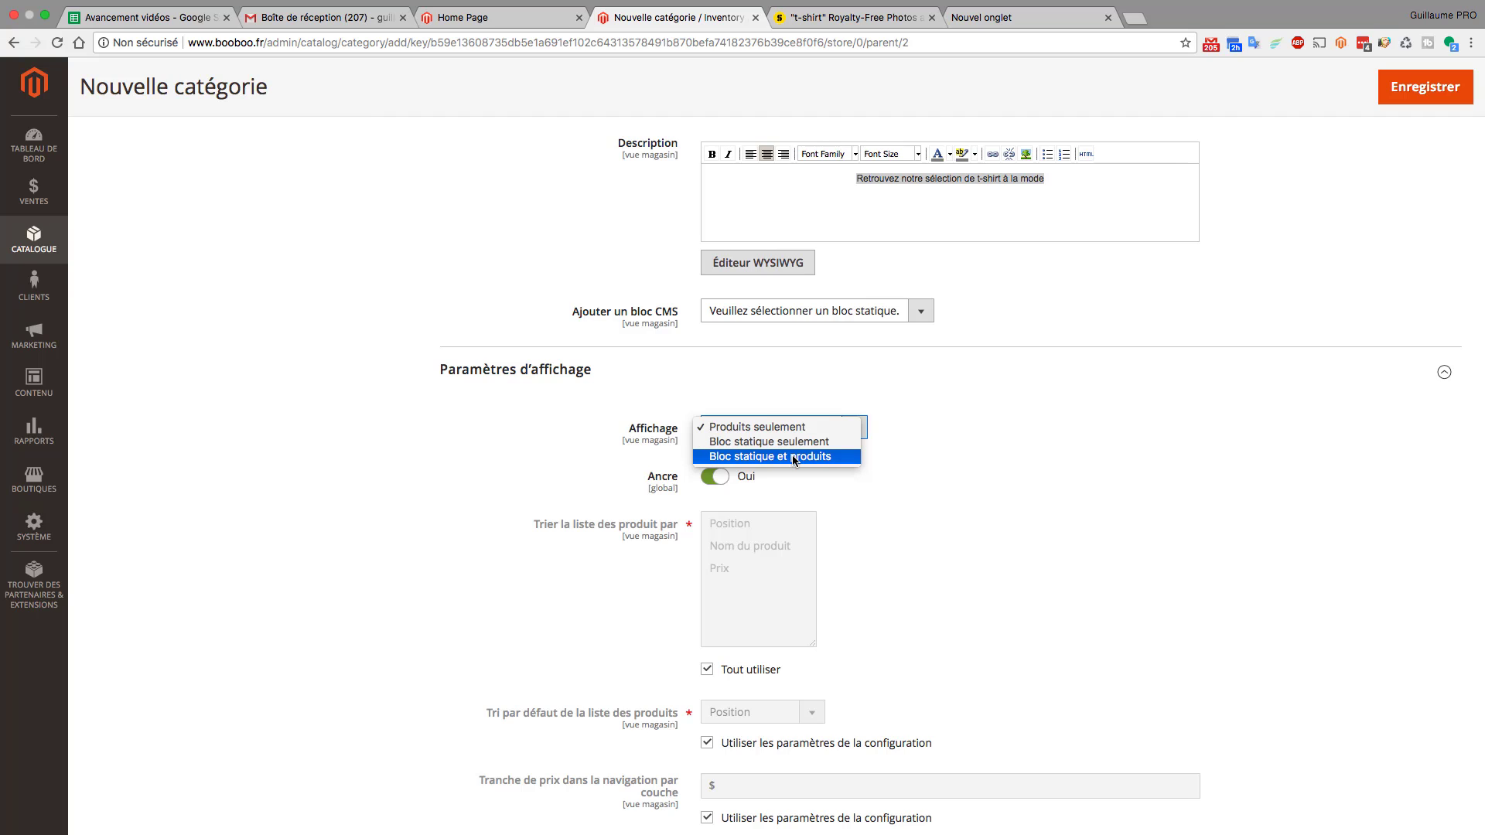
pyautogui.click(970, 449)
# Step: Try switching off the category's anchor and the use-all product sorting option, restoring each one
pyautogui.click(723, 481)
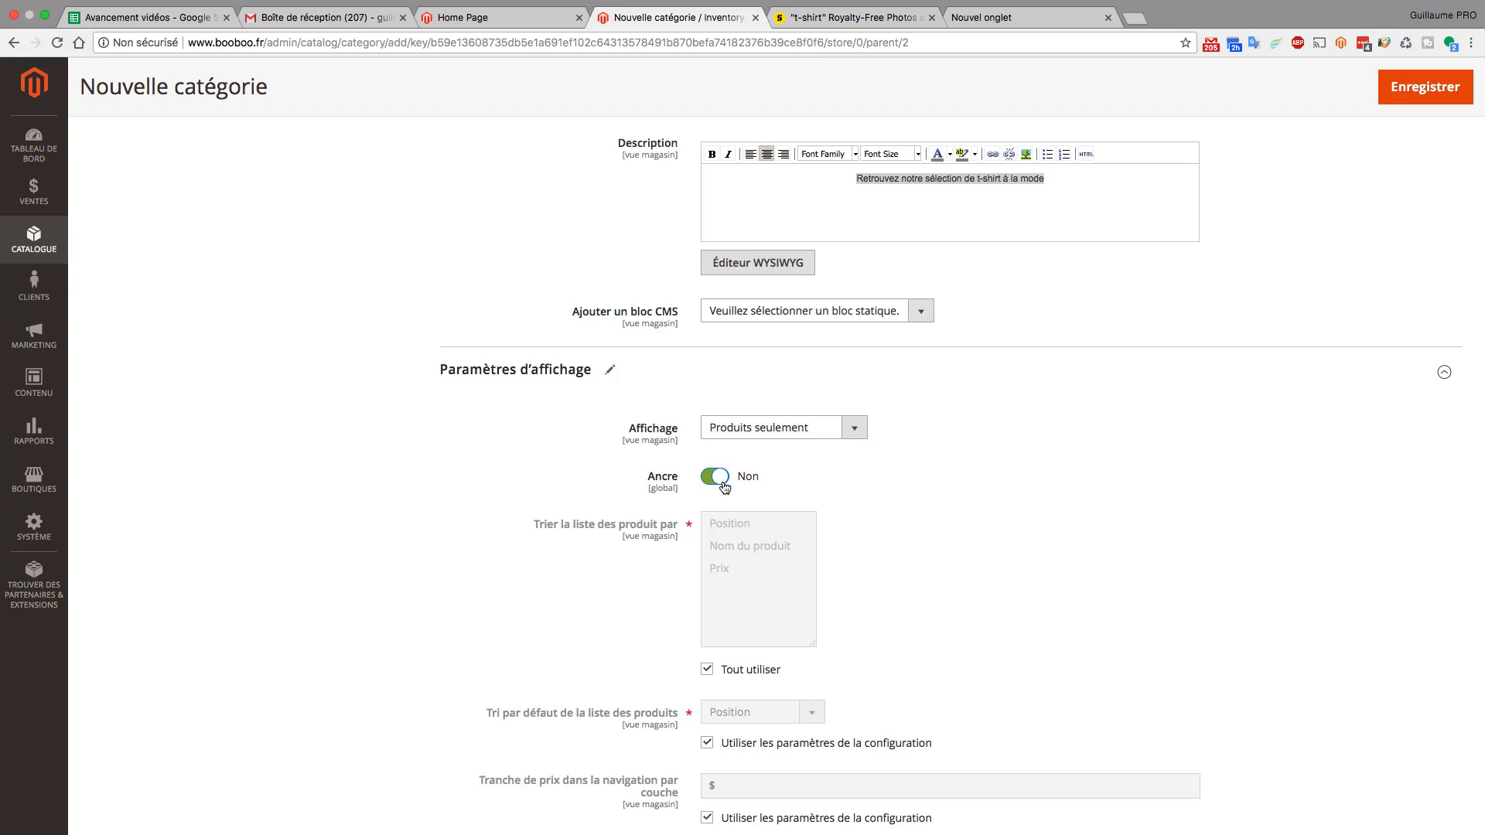
pyautogui.click(720, 484)
pyautogui.click(706, 670)
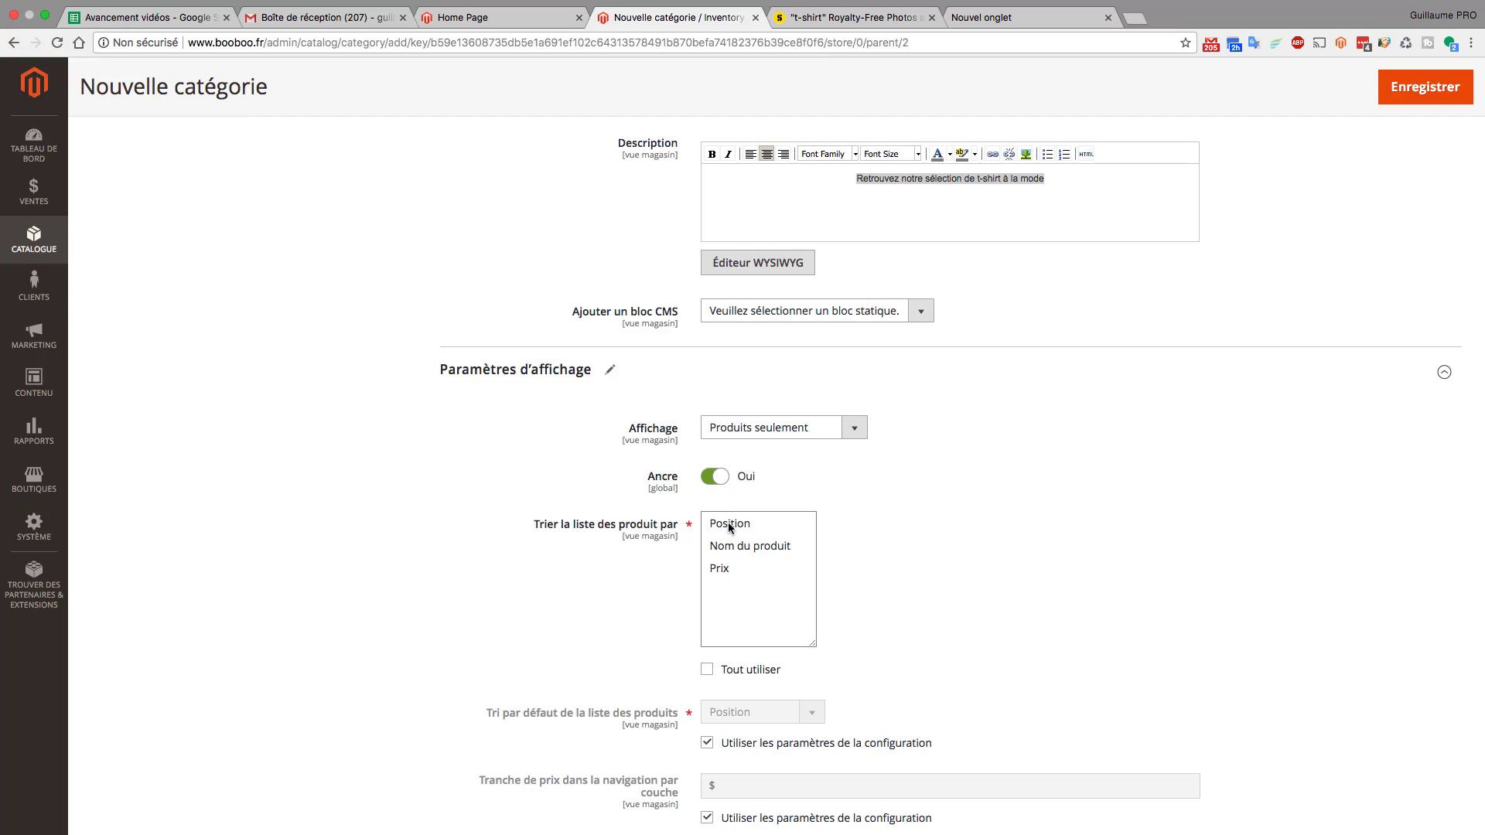
pyautogui.click(707, 670)
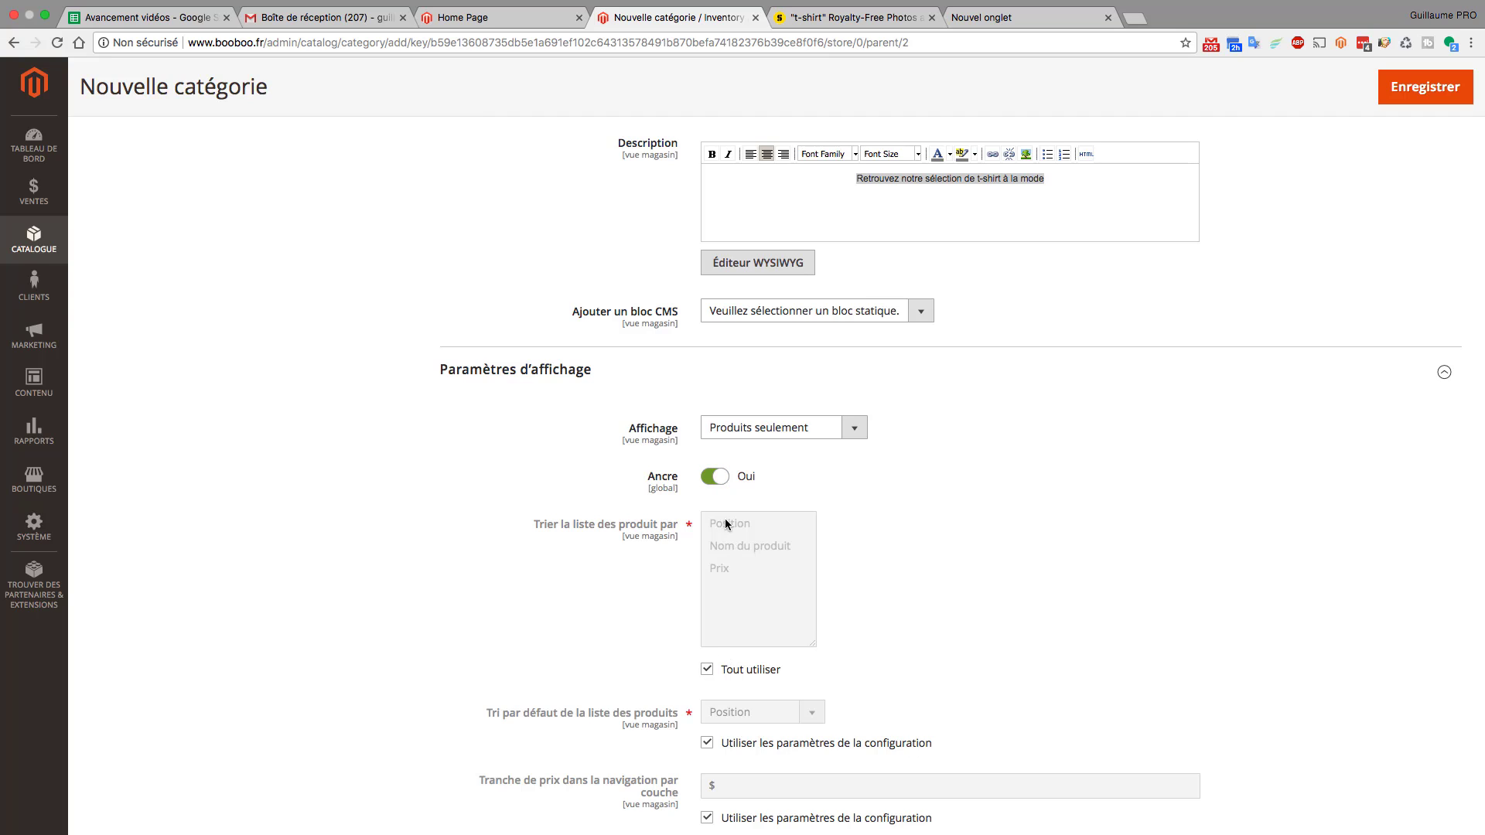
# Step: Try overriding the default product sort order, and restore the use of the configuration settings
pyautogui.scroll(-1, 963, 524)
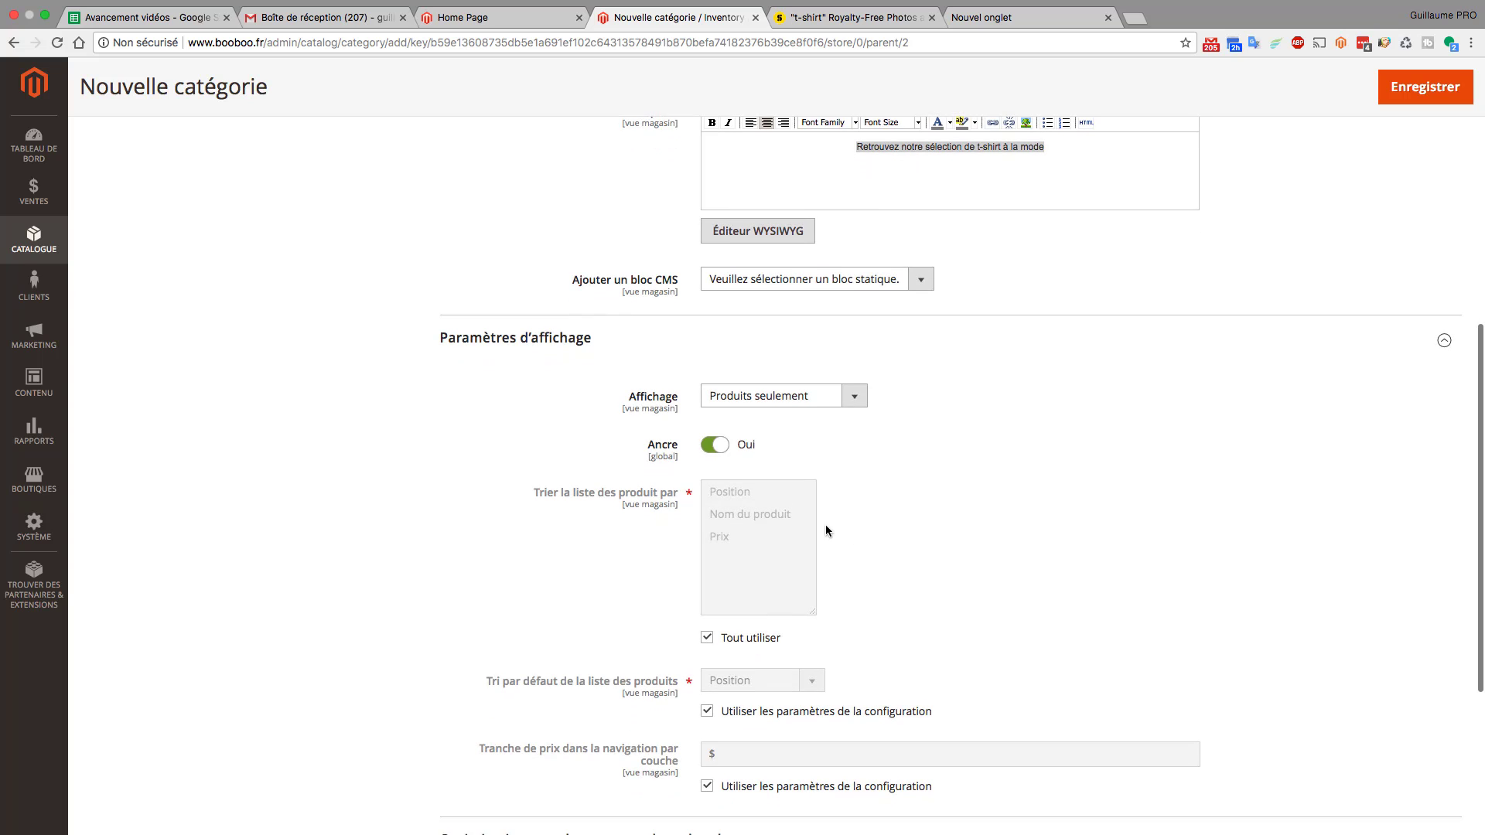
pyautogui.scroll(-5, 825, 524)
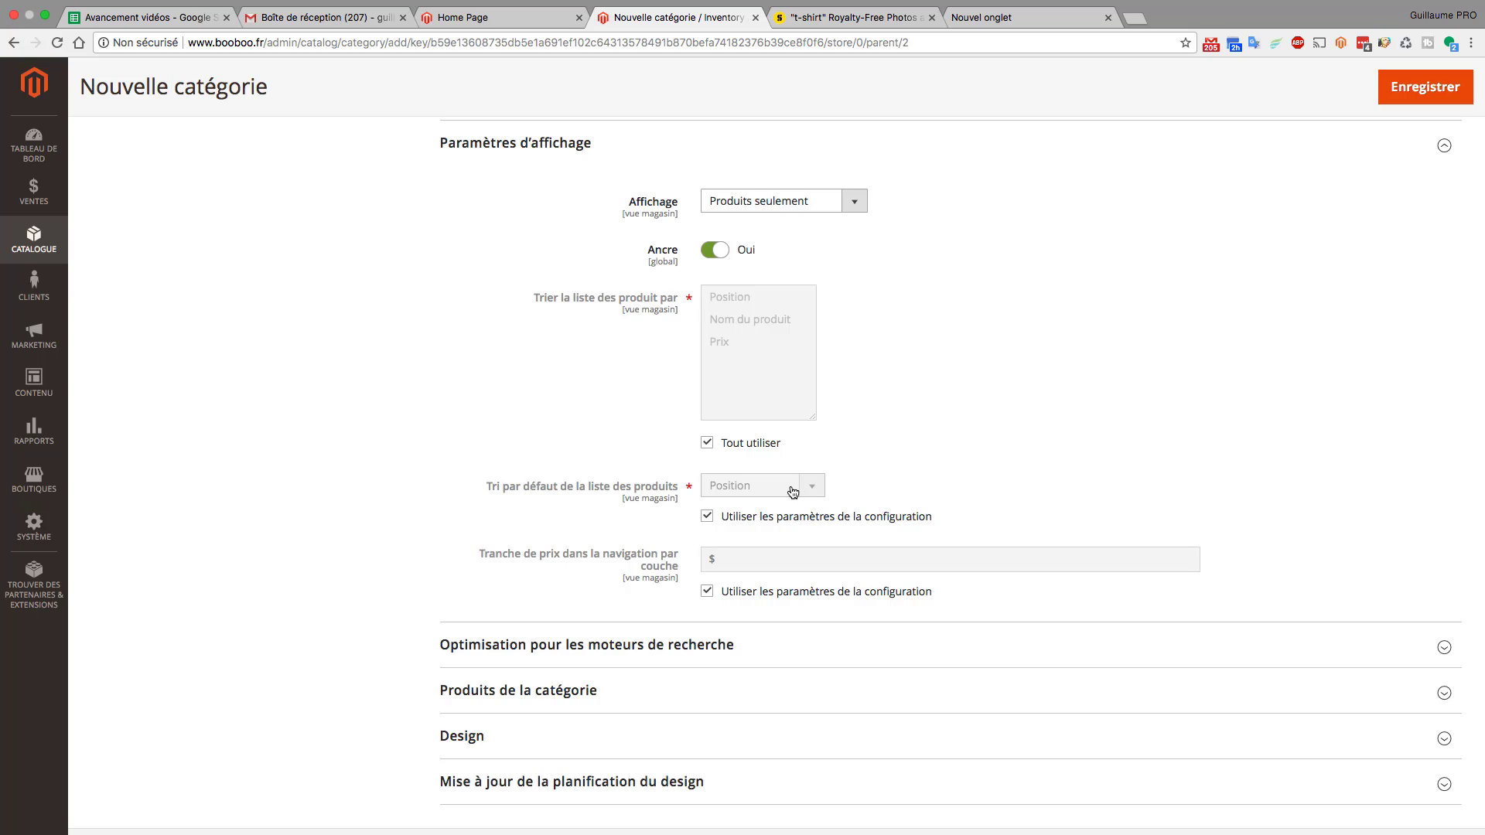
pyautogui.scroll(-1, 792, 492)
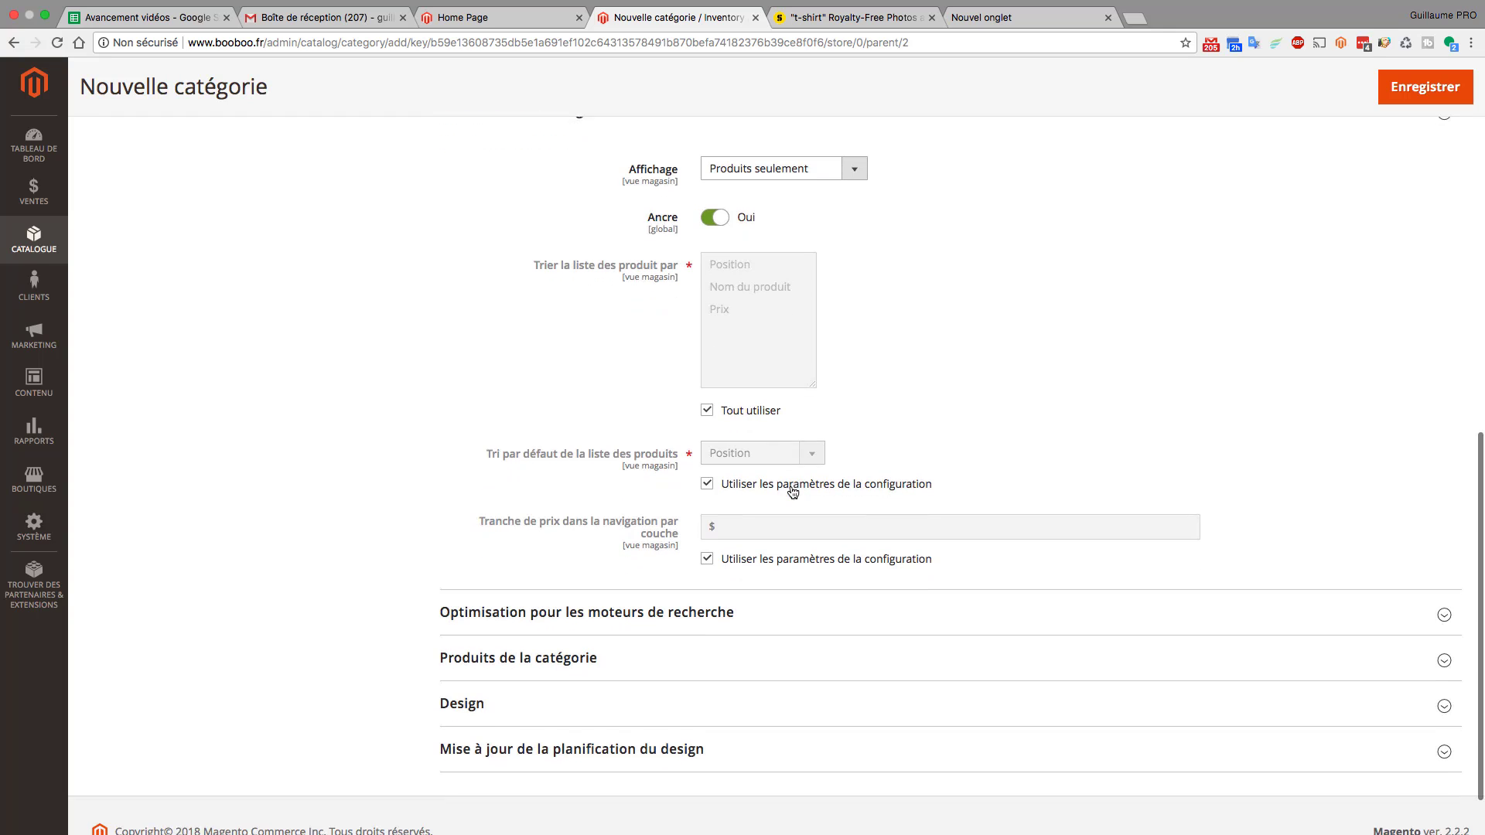
pyautogui.click(707, 484)
pyautogui.click(742, 453)
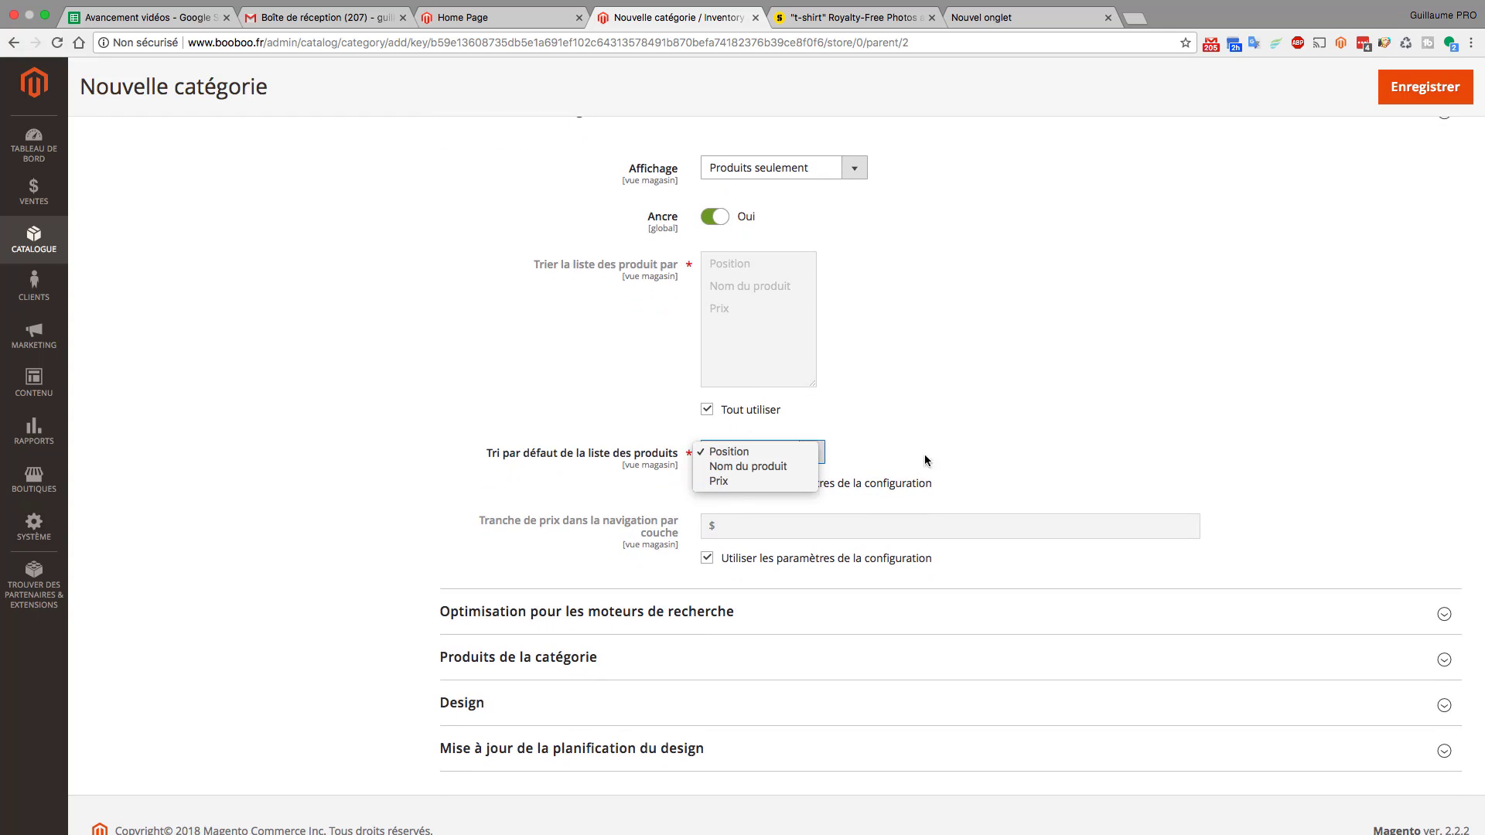
pyautogui.click(727, 485)
pyautogui.click(707, 483)
pyautogui.scroll(-2, 639, 481)
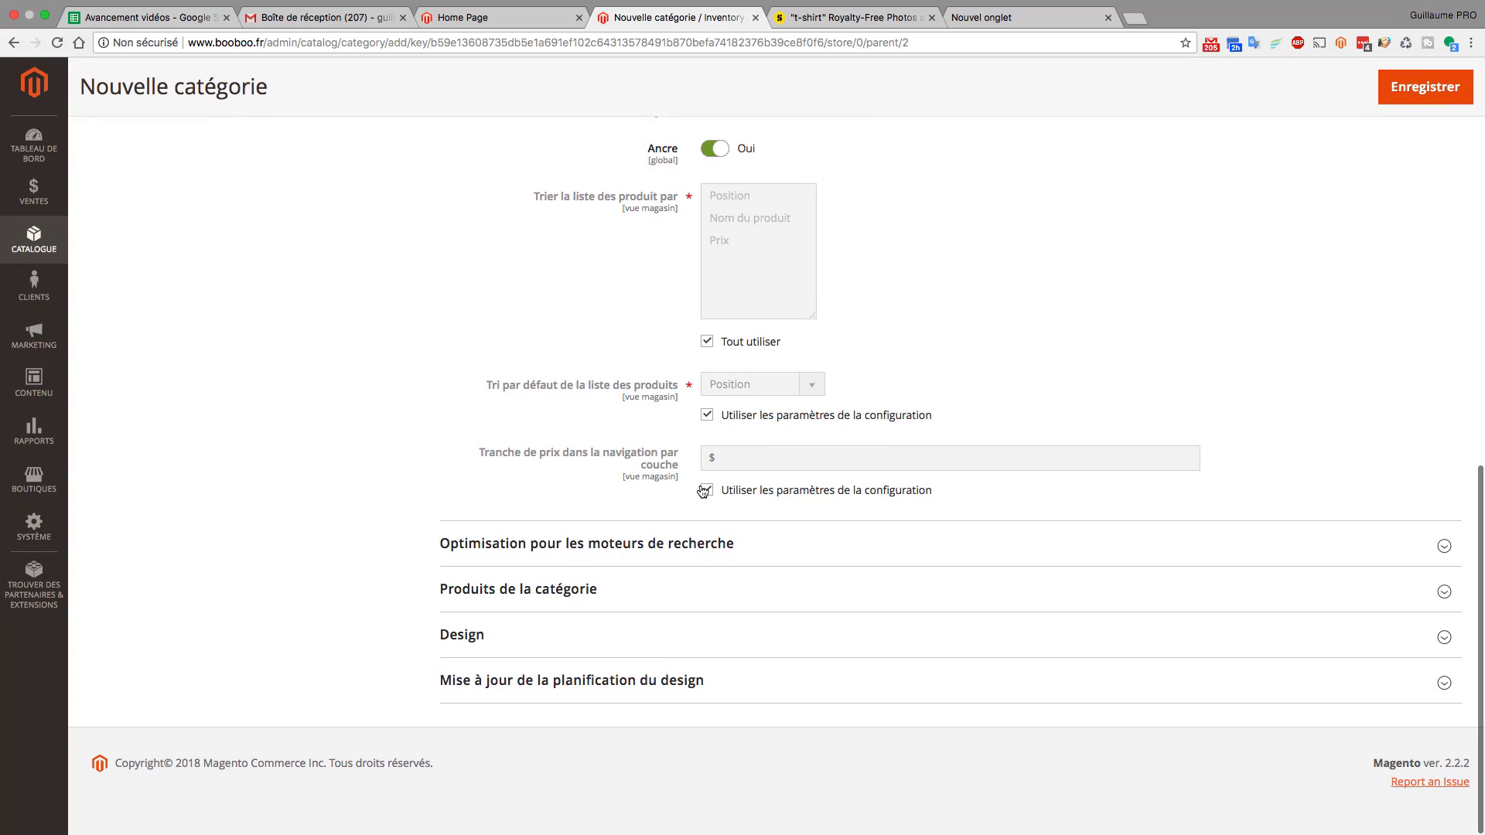
# Step: Try overriding the layered navigation price step, and restore the use of the configuration settings
pyautogui.click(707, 490)
pyautogui.click(750, 459)
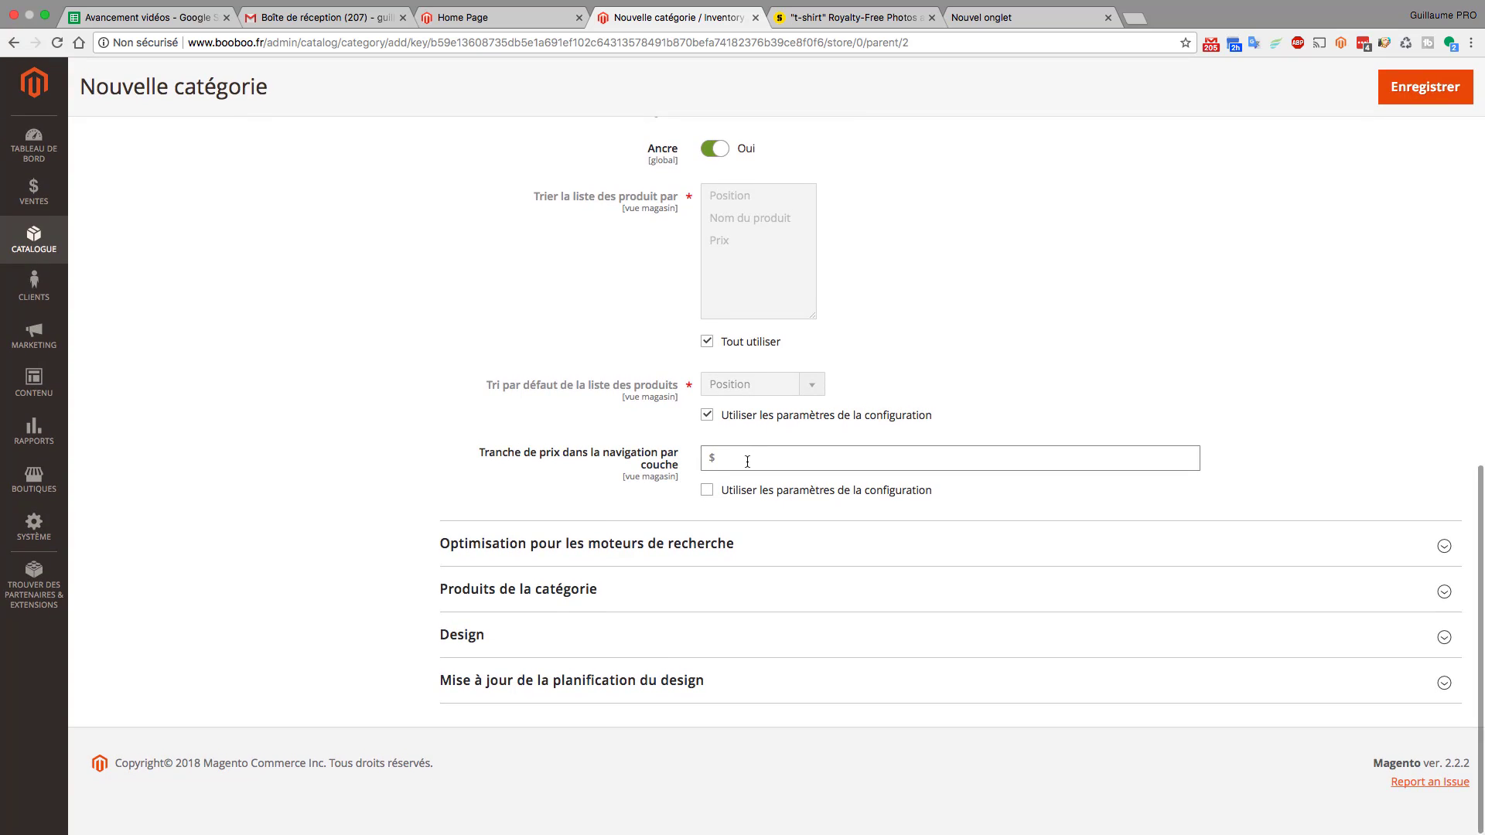
pyautogui.click(706, 493)
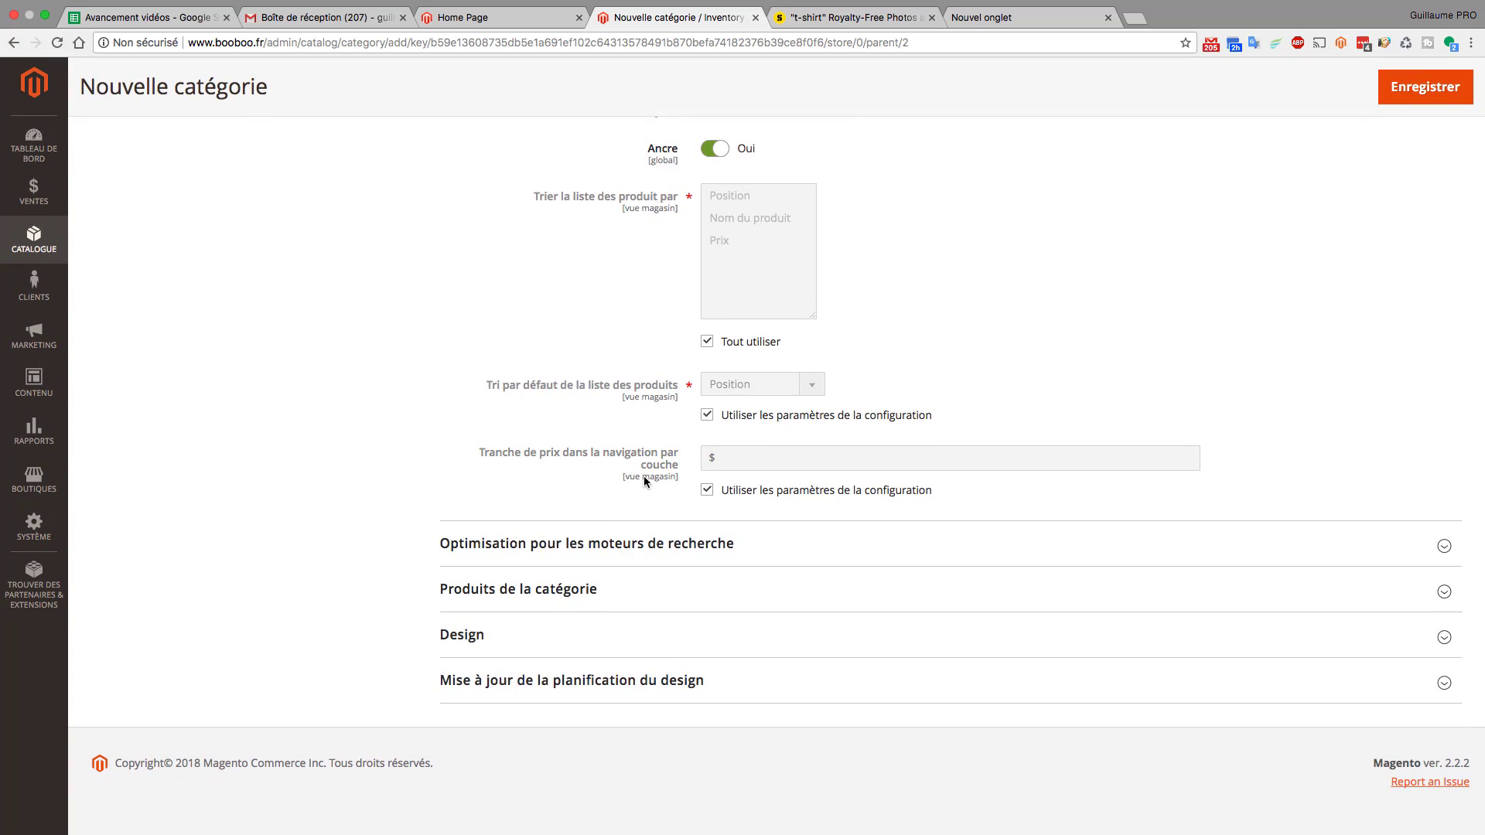
# Step: Review the search engine optimisation fields, including the URL key and meta title
pyautogui.click(560, 542)
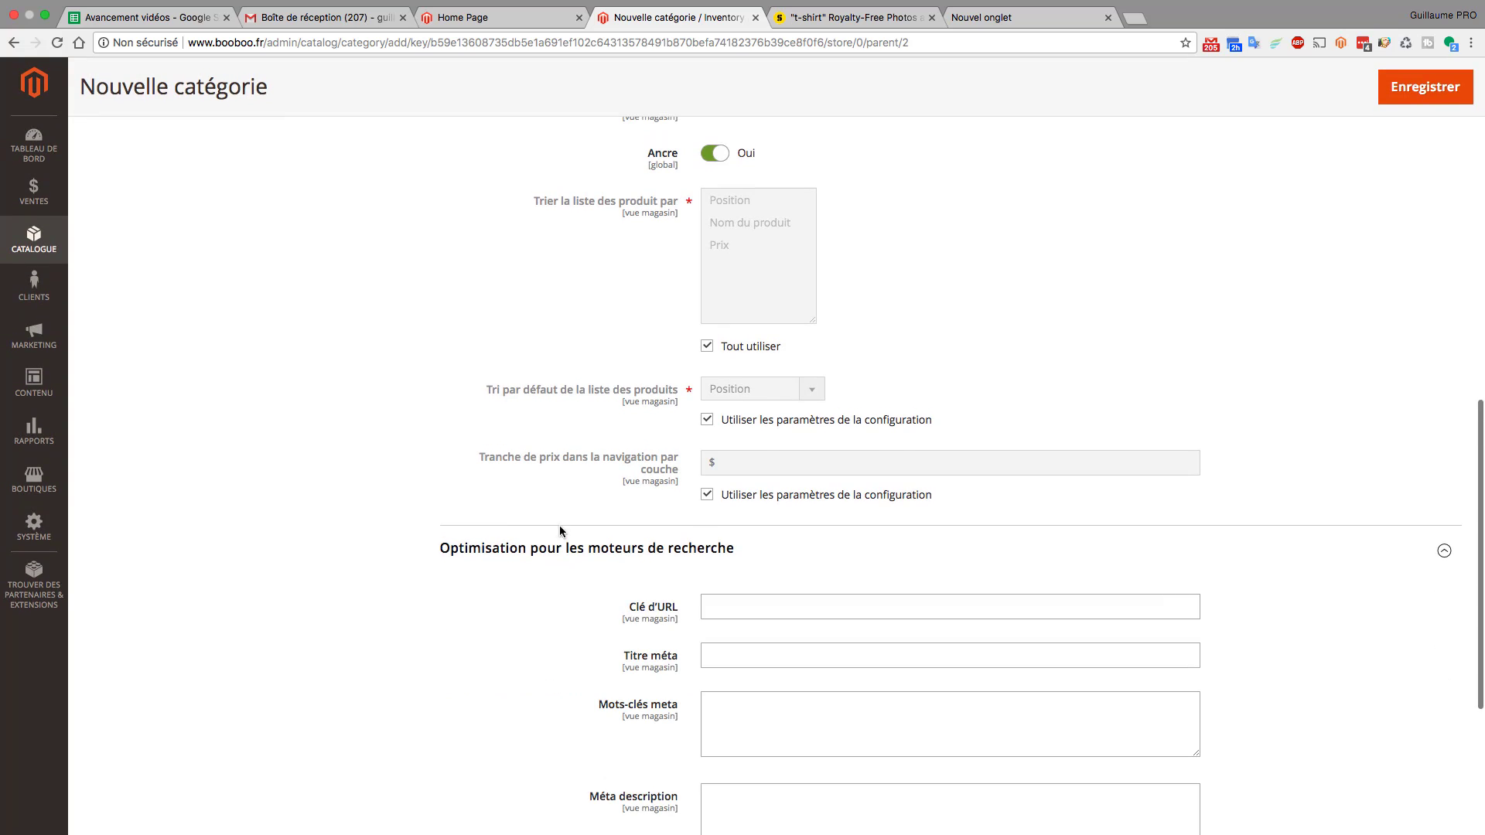
pyautogui.scroll(-2, 480, 540)
pyautogui.click(735, 499)
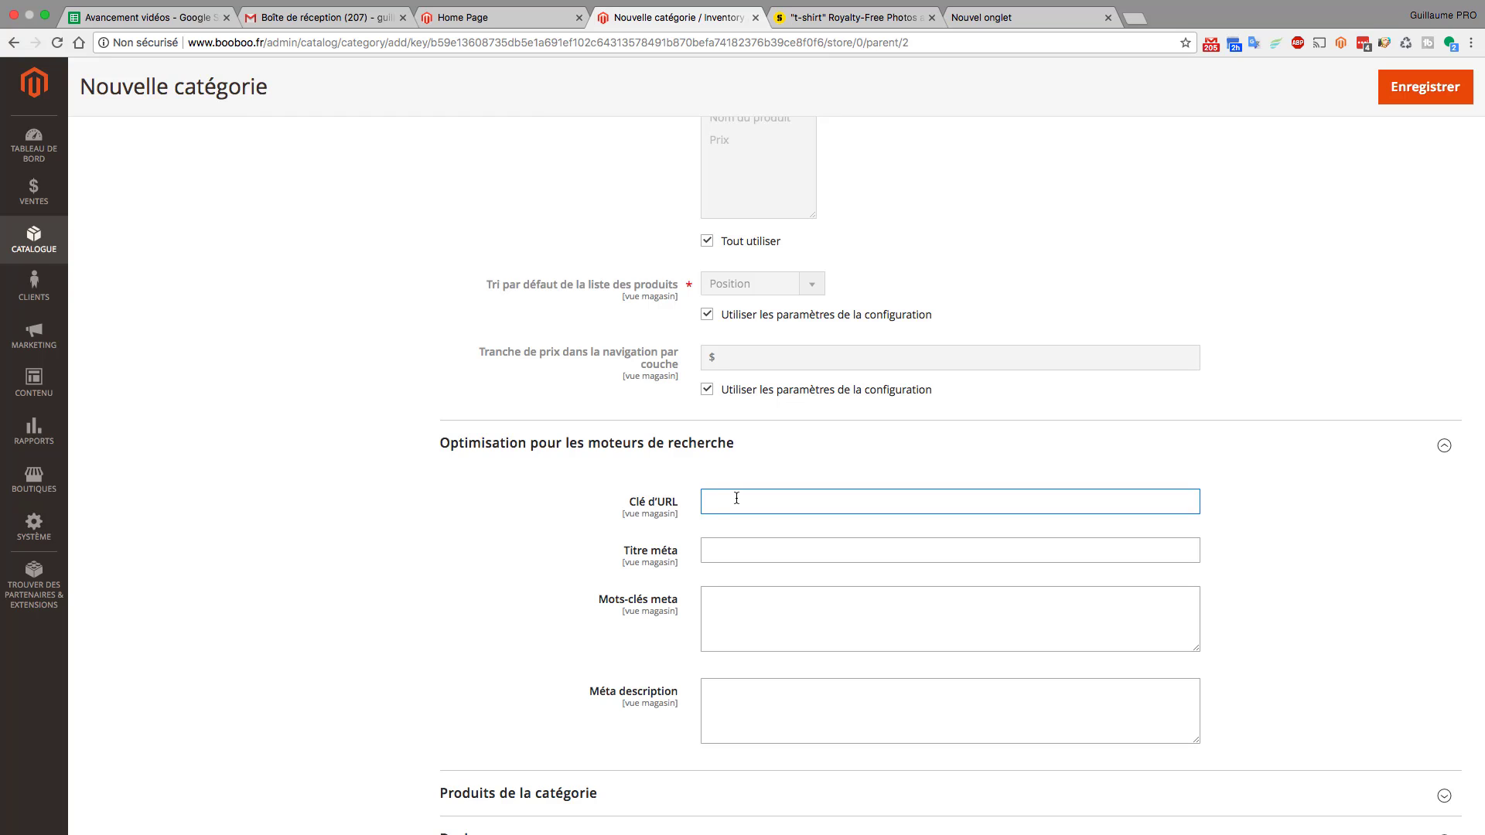
pyautogui.click(727, 548)
pyautogui.scroll(-3, 684, 602)
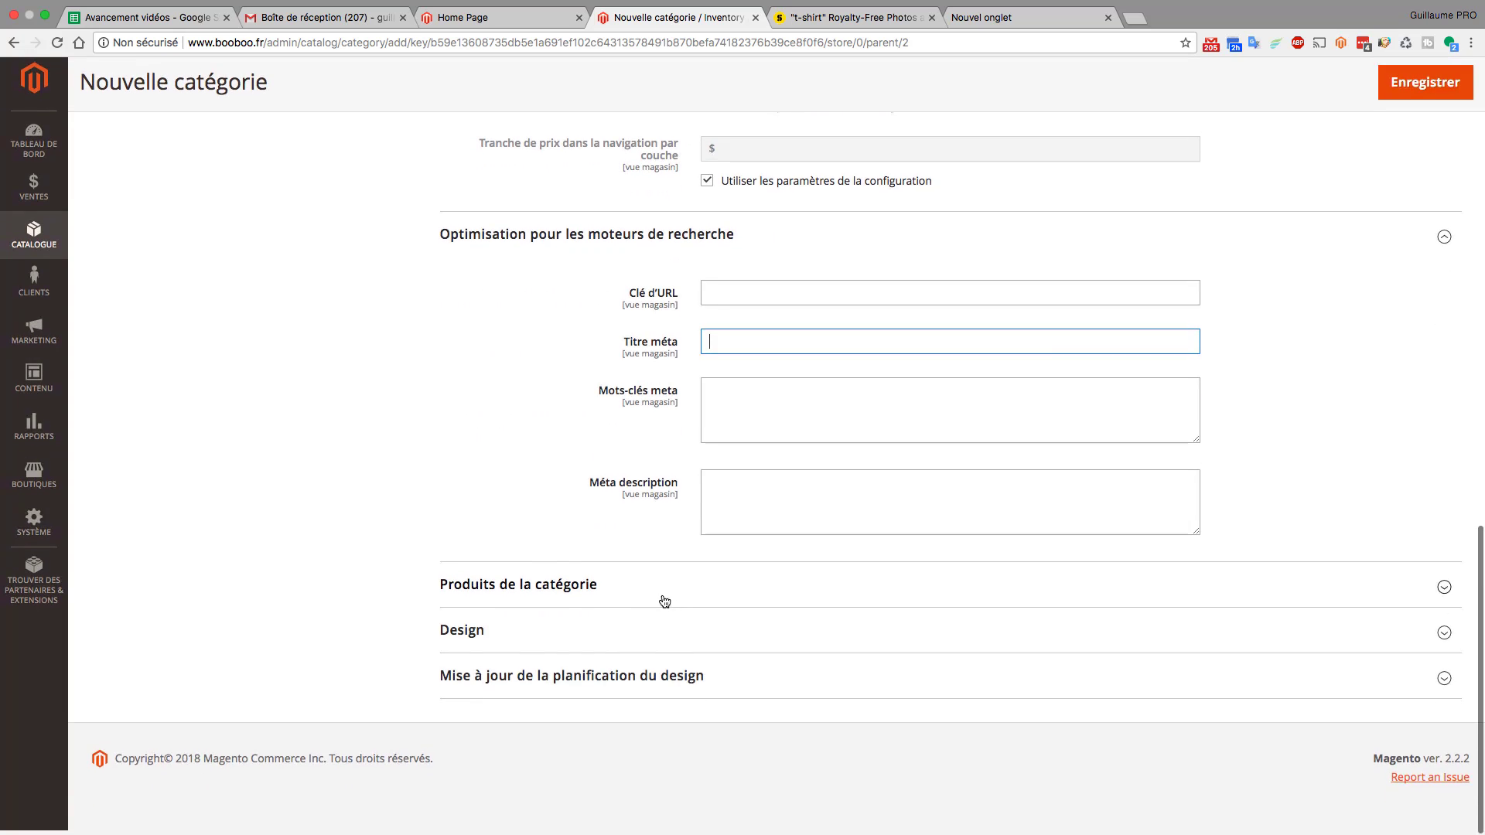
# Step: Try assigning Test configurable-Mauve at position 1 and Test configurable-Vert at position 2 to the category, and deselect both
pyautogui.click(588, 588)
pyautogui.scroll(-3, 491, 576)
pyautogui.scroll(-2, 451, 588)
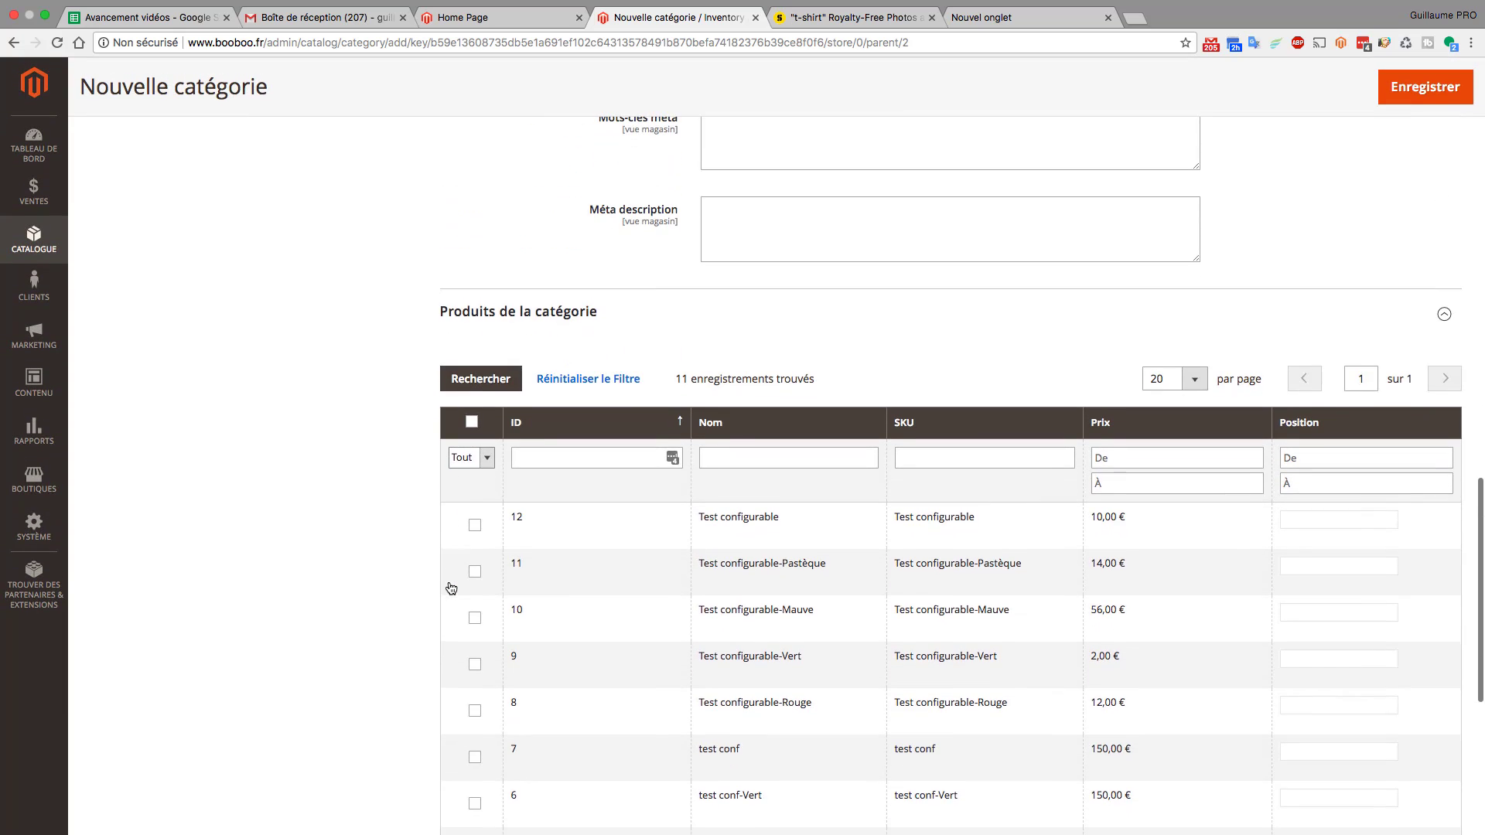
pyautogui.click(475, 617)
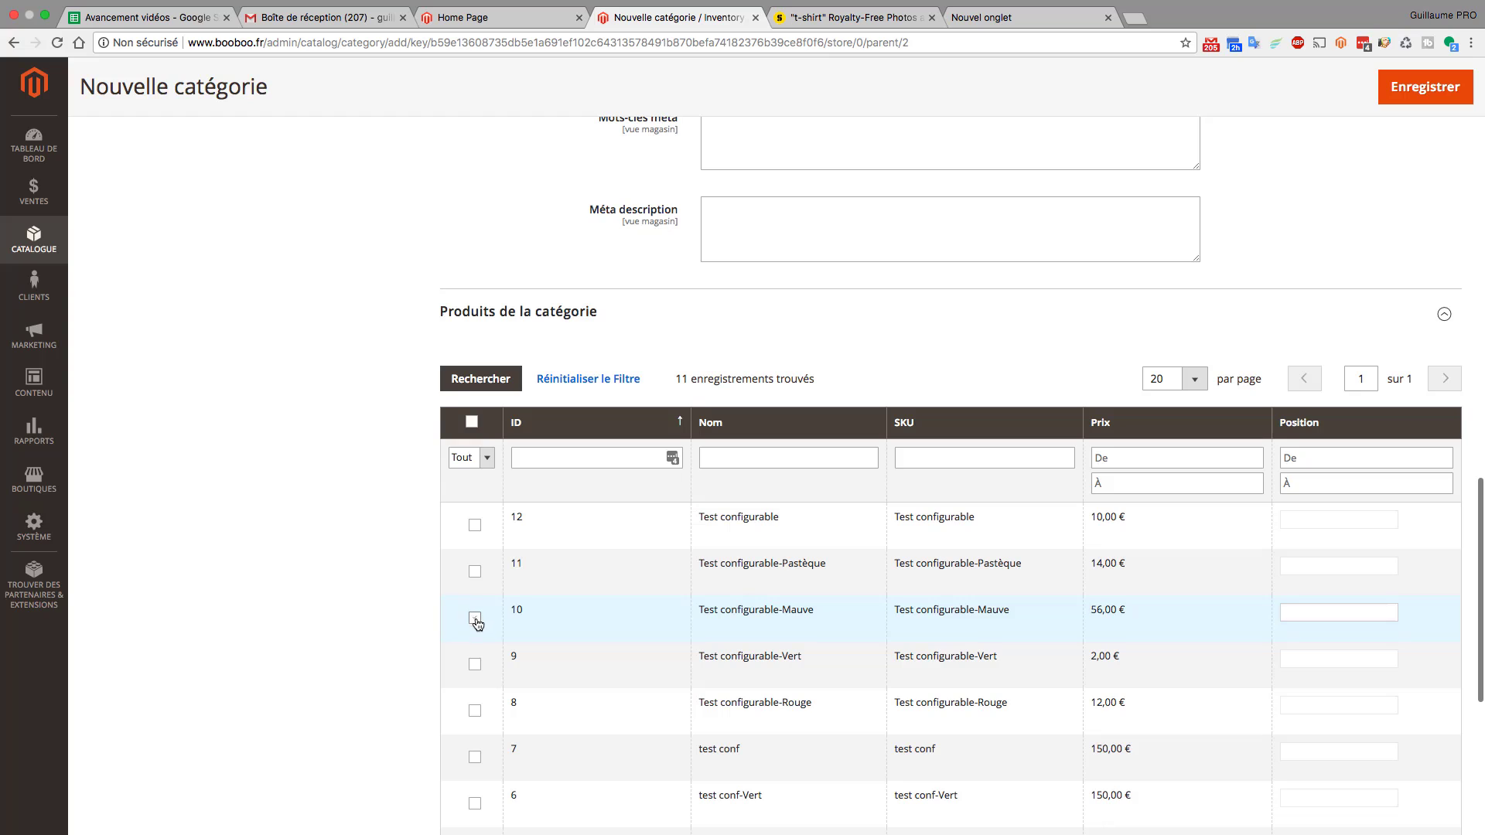
pyautogui.click(475, 664)
pyautogui.write('1')
pyautogui.click(1305, 655)
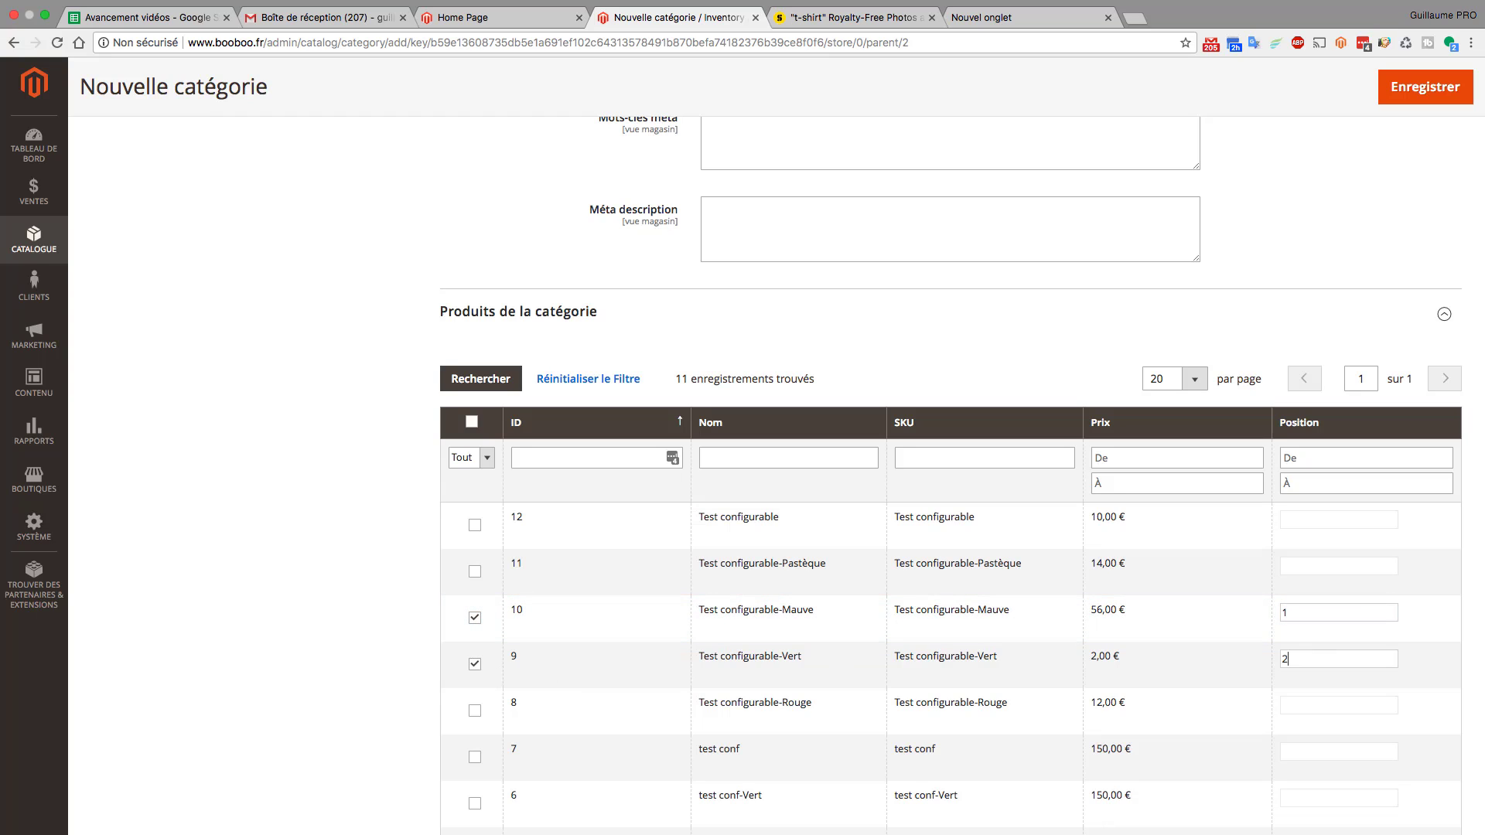
pyautogui.click(475, 666)
pyautogui.click(476, 619)
pyautogui.scroll(-2, 390, 571)
pyautogui.click(749, 166)
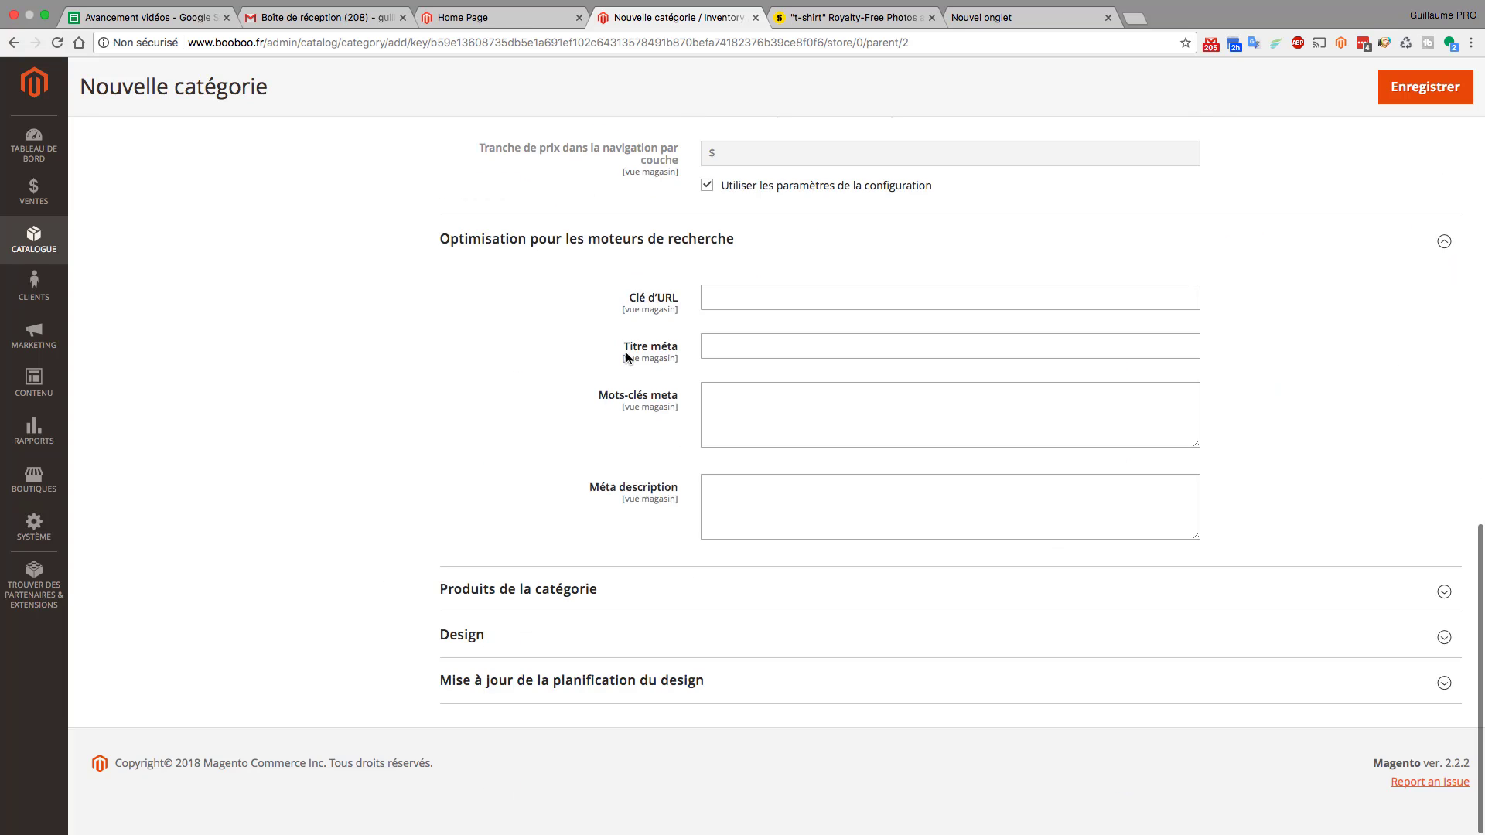
# Step: Review the theme and layout choices in the category's design settings
pyautogui.click(547, 633)
pyautogui.scroll(-4, 400, 553)
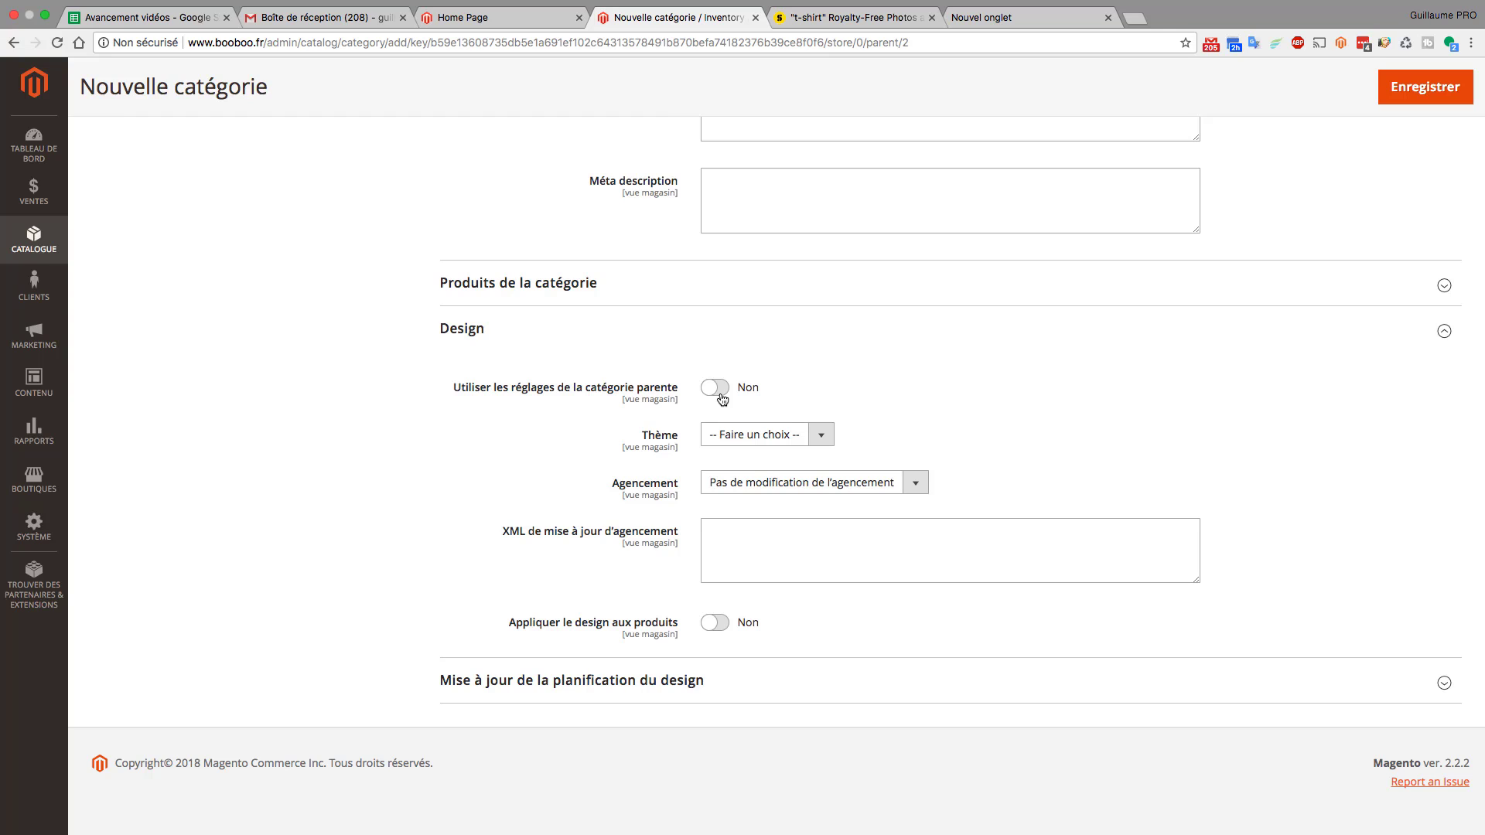
pyautogui.click(745, 434)
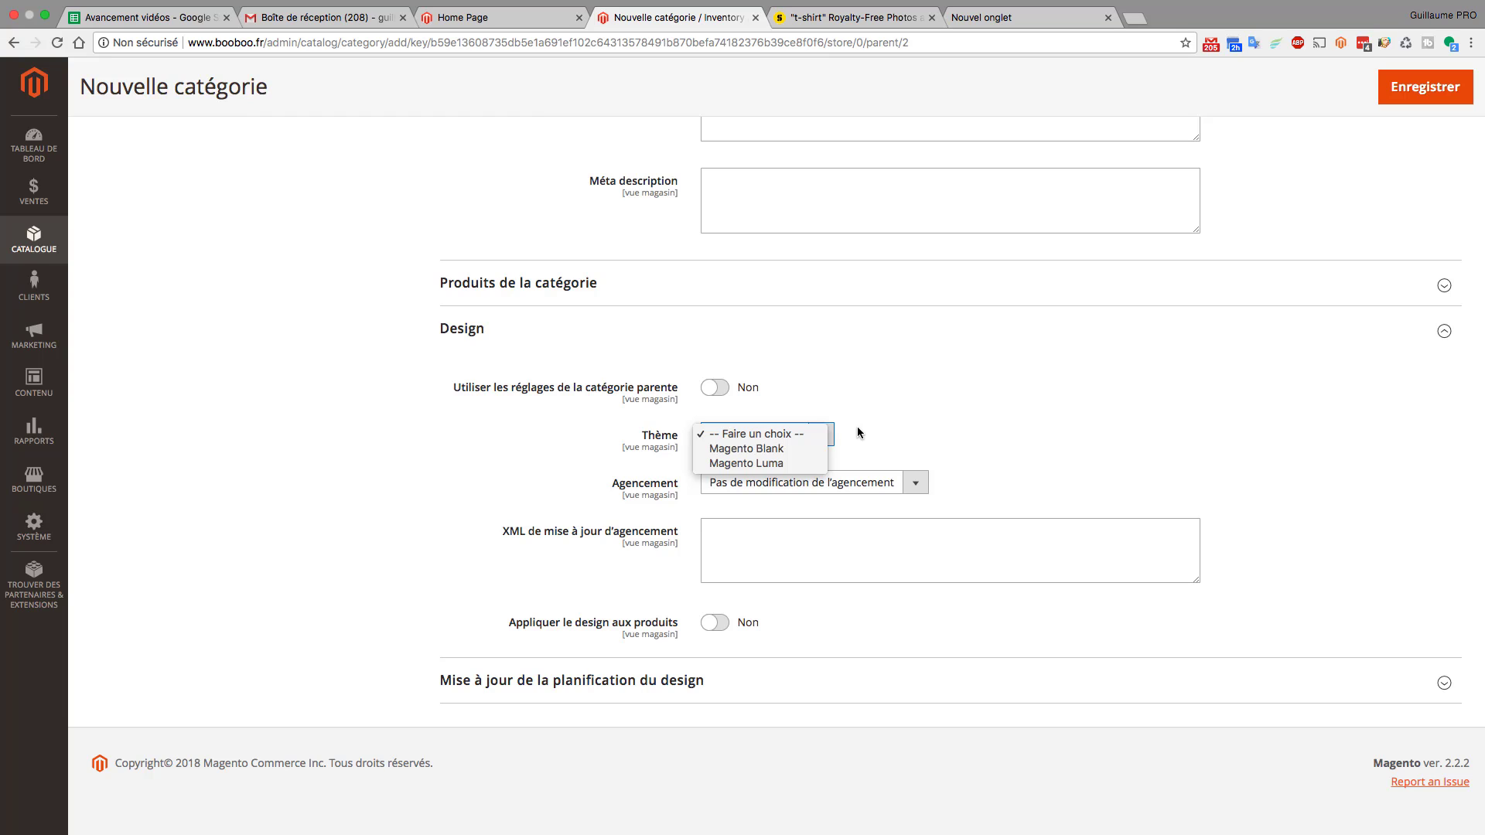
pyautogui.click(919, 429)
pyautogui.click(887, 484)
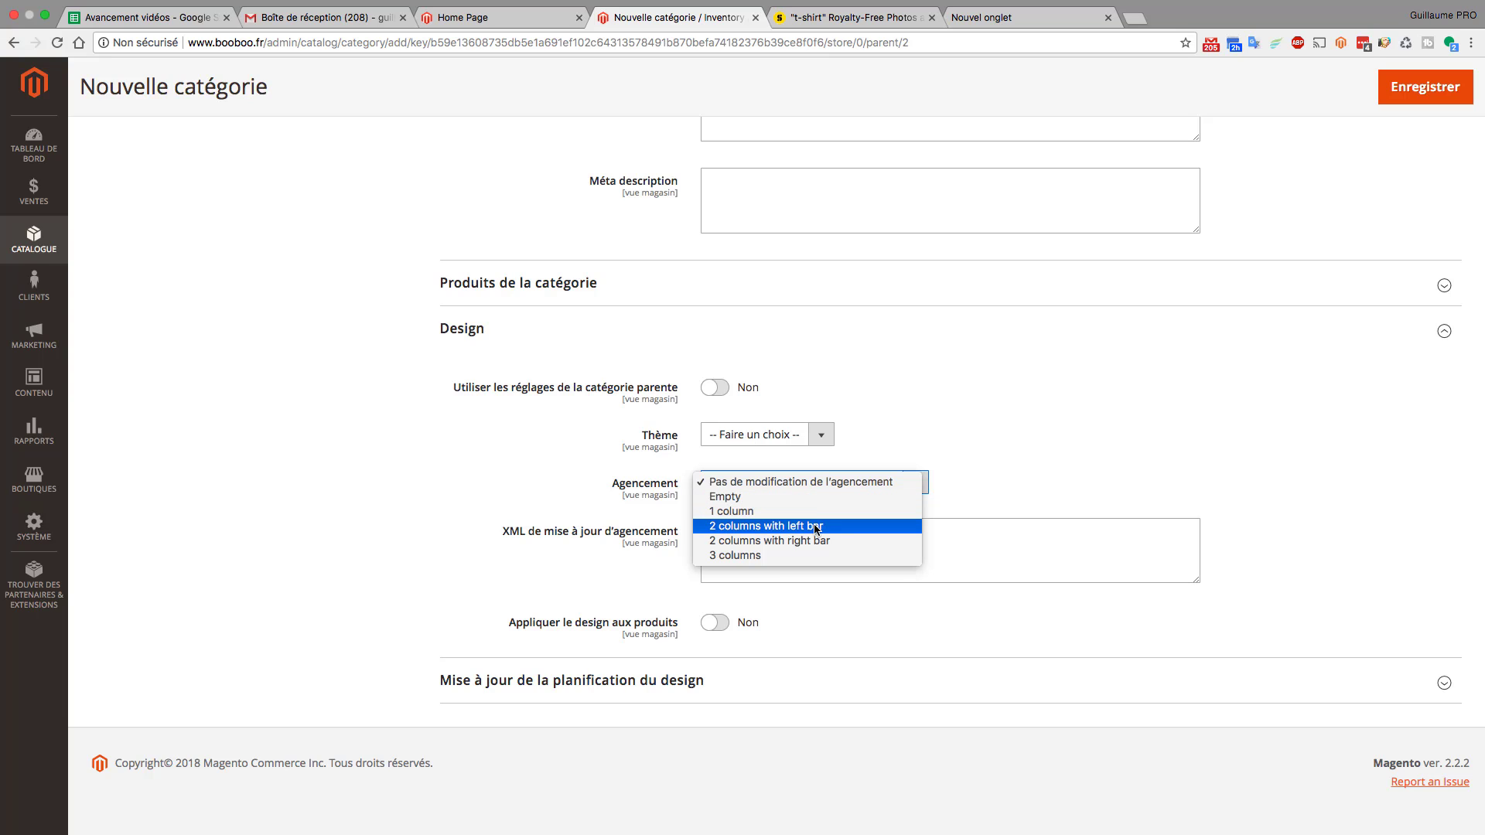
pyautogui.click(1016, 451)
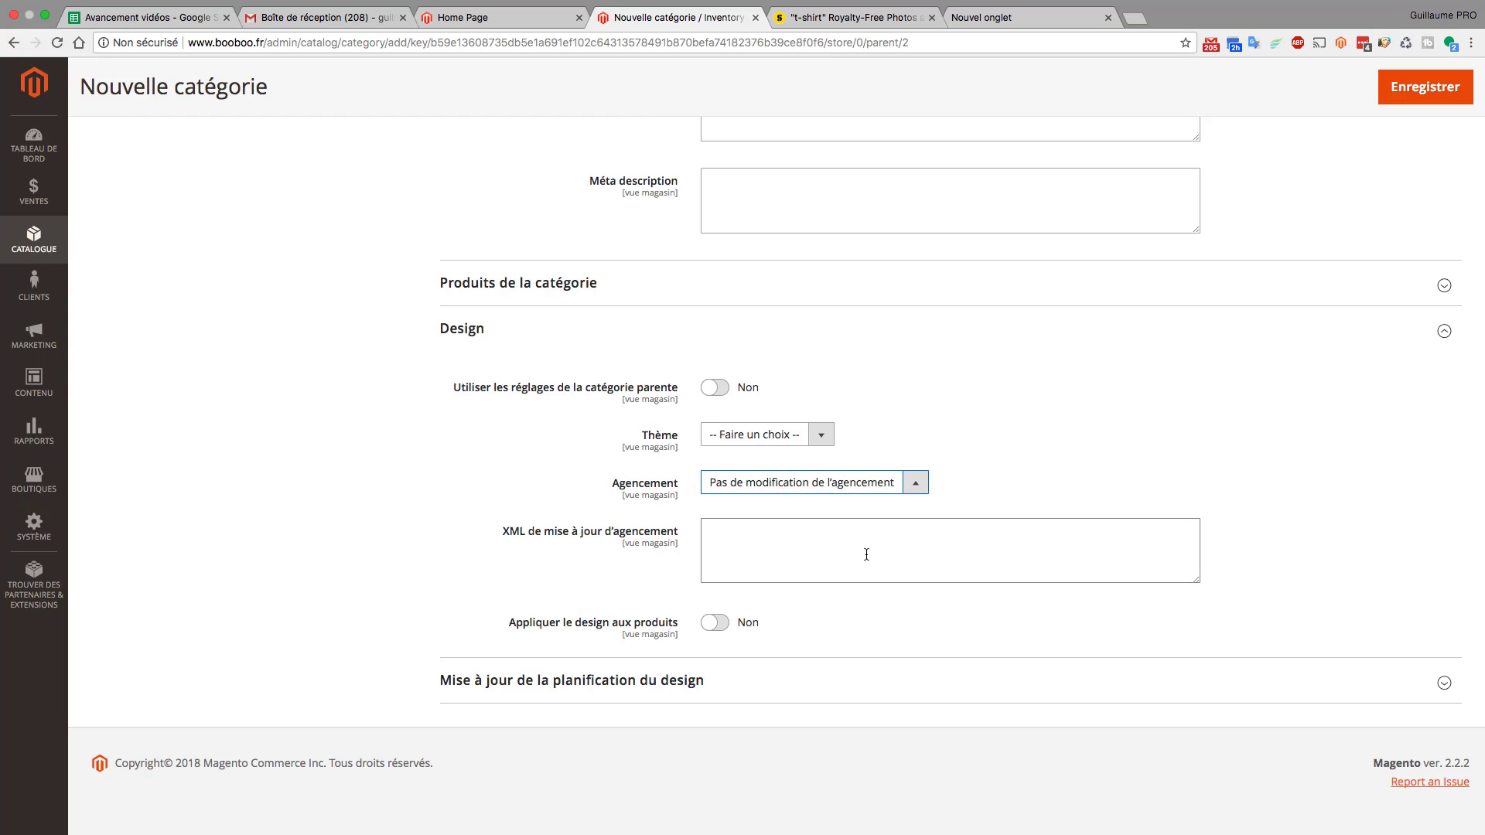
# Step: Try entering "remove cart" as the layout update XML, and clear the field
pyautogui.click(867, 555)
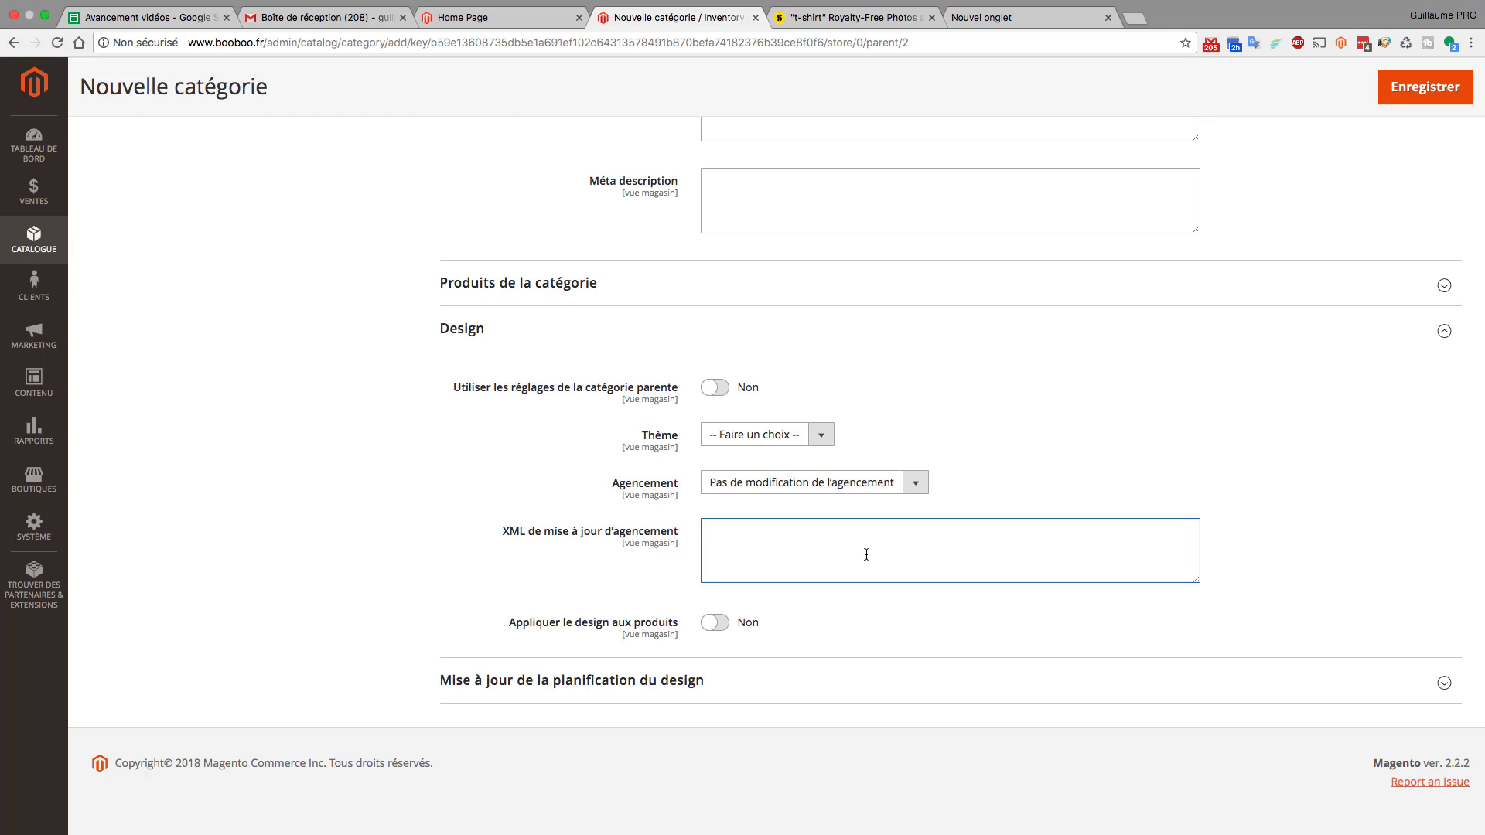
pyautogui.write('remove cart')
pyautogui.moveTo(819, 534); pyautogui.dragTo(656, 538)
pyautogui.press('BackSpace')
# Step: Check the scheduled design update dates, and save the T-shirt category
pyautogui.click(619, 680)
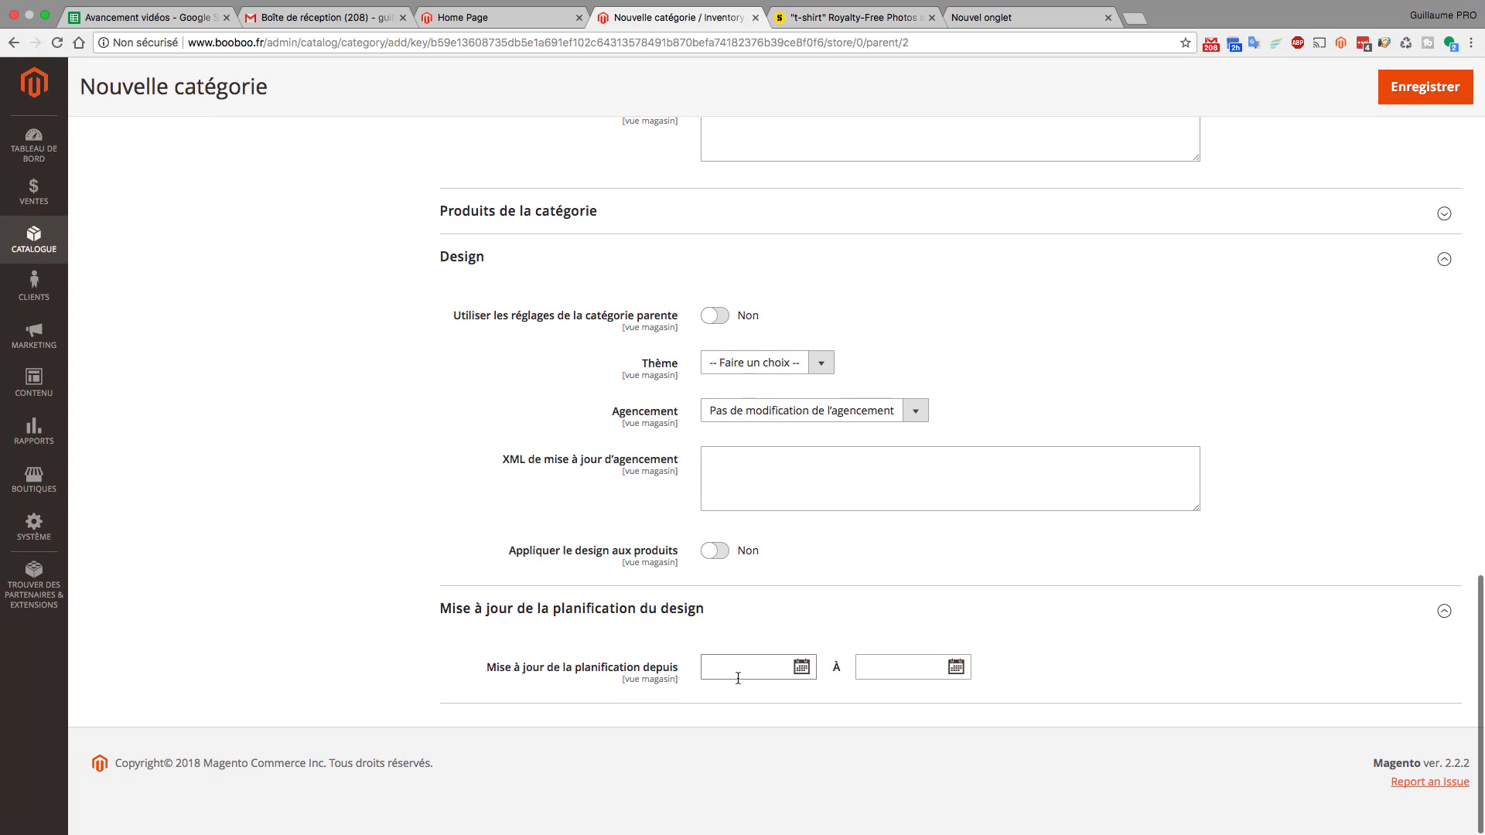
pyautogui.click(1424, 103)
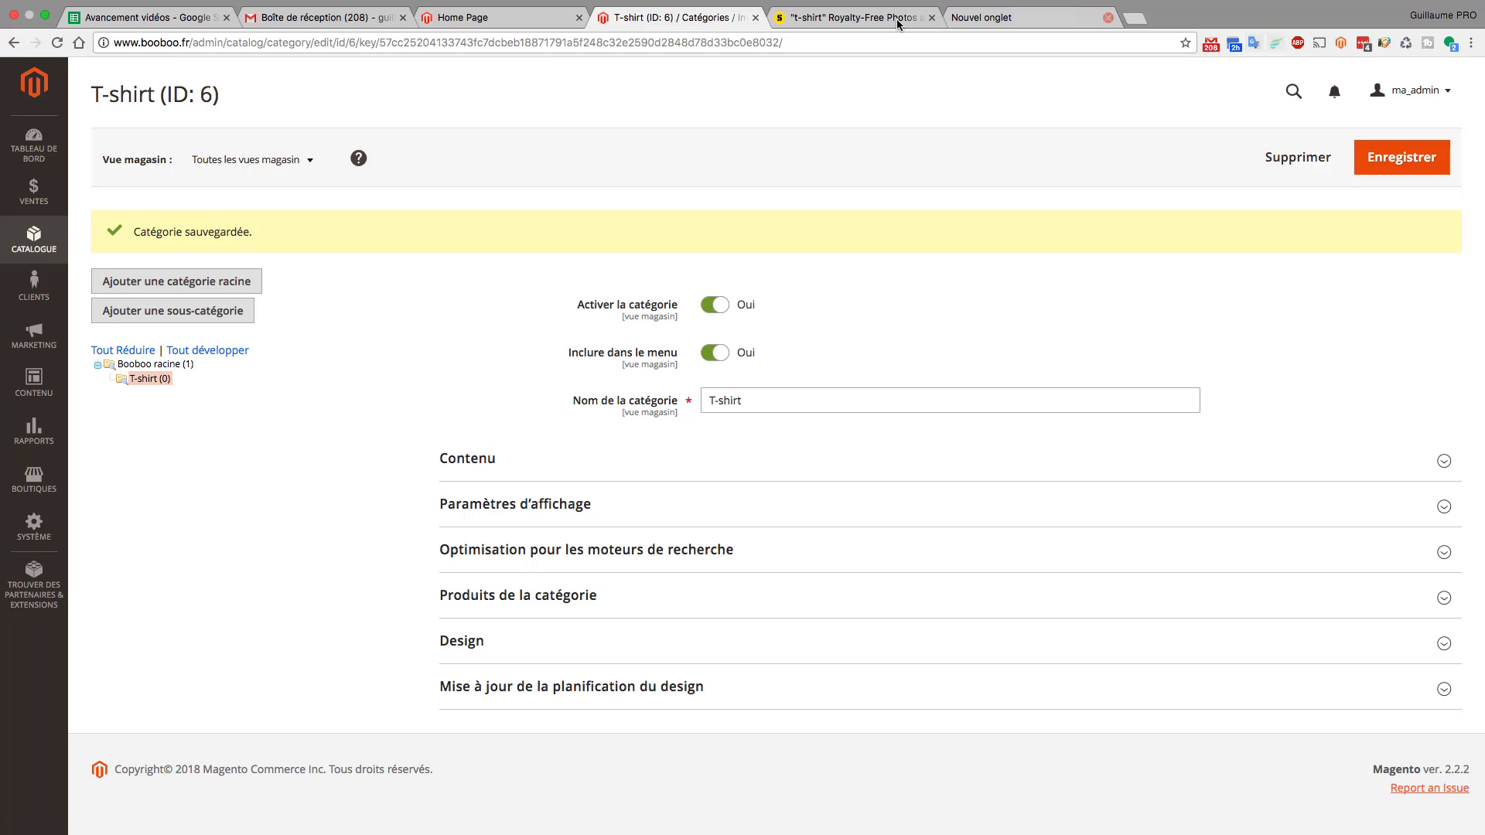
# Step: Refresh the storefront home page and view the T-shirt category page
pyautogui.click(485, 25)
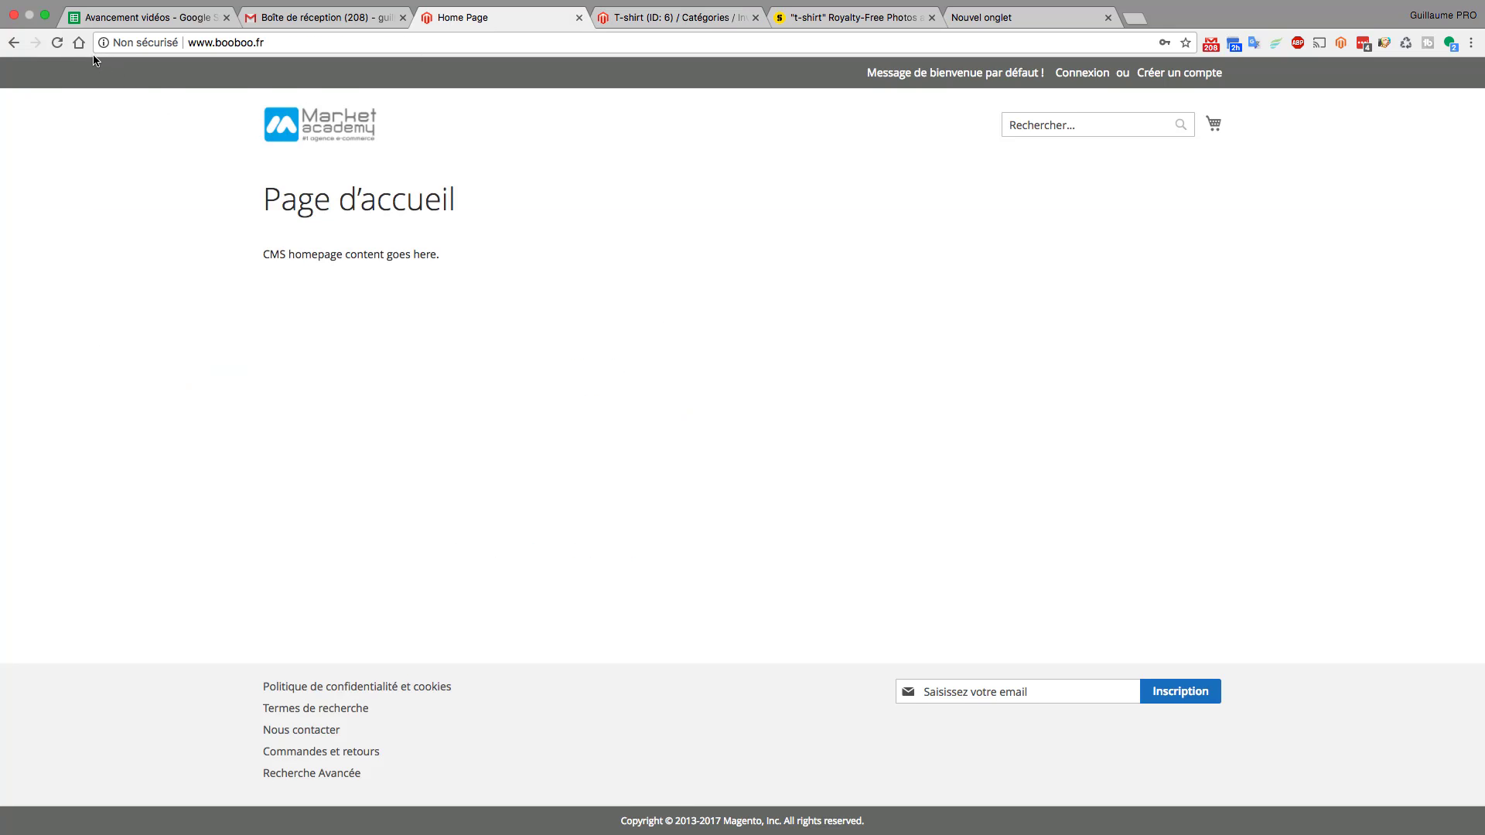
pyautogui.press('super+r')
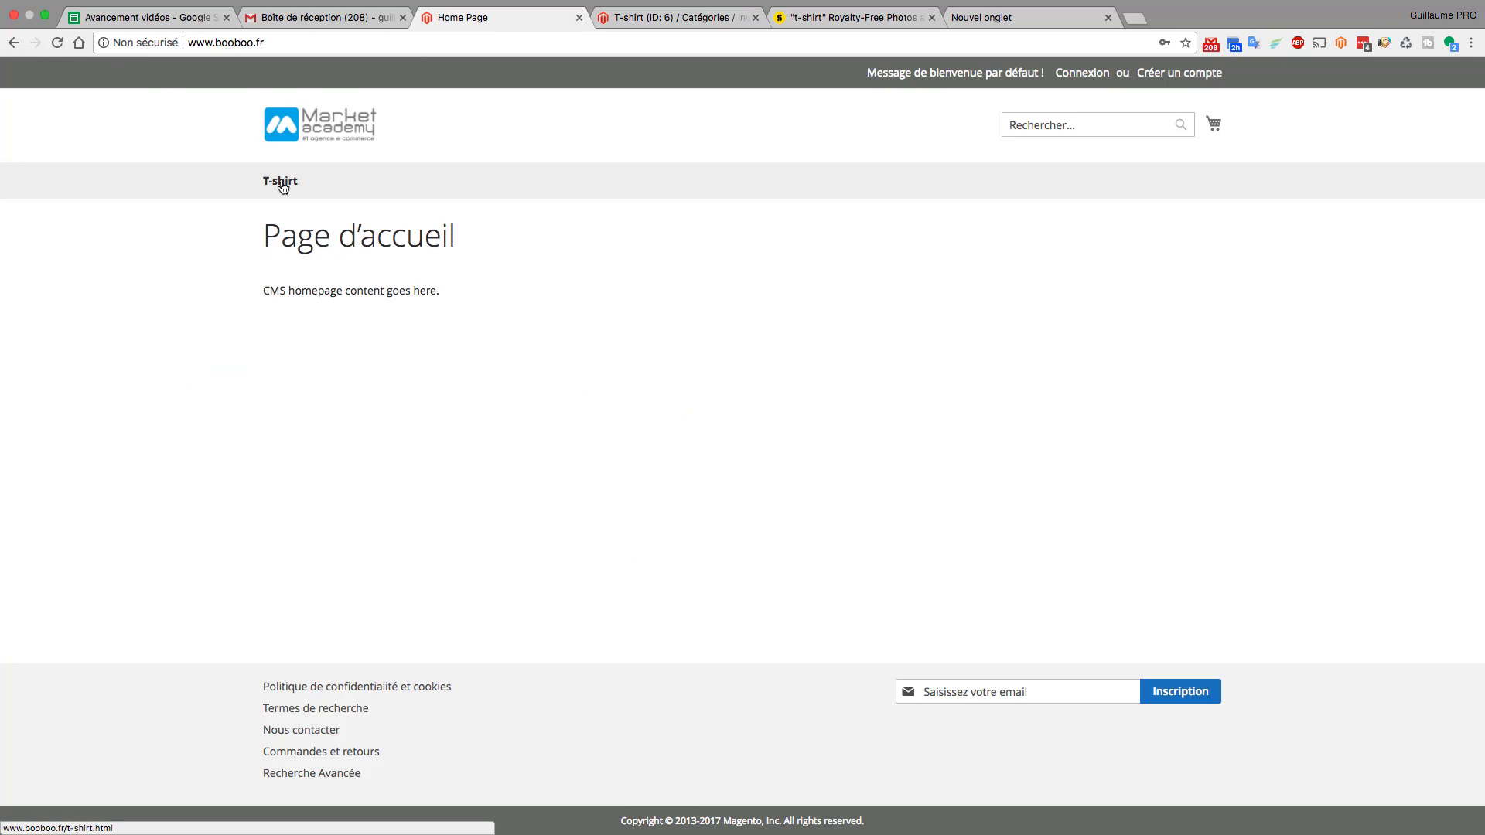
pyautogui.click(282, 186)
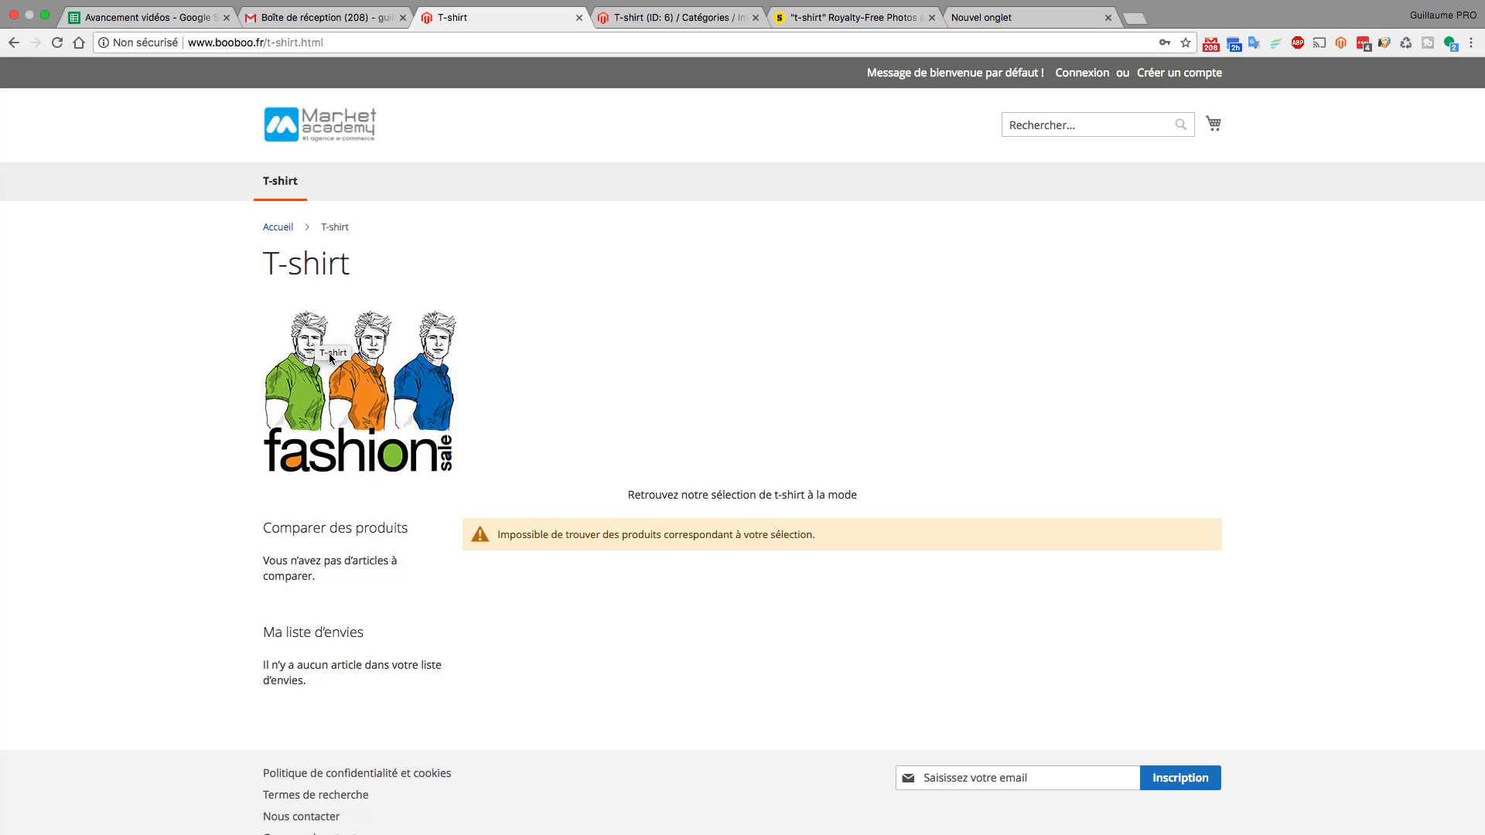
# Step: Examine the description text and the category image on the storefront T-shirt page
pyautogui.moveTo(644, 495); pyautogui.dragTo(852, 492)
pyautogui.click(852, 476)
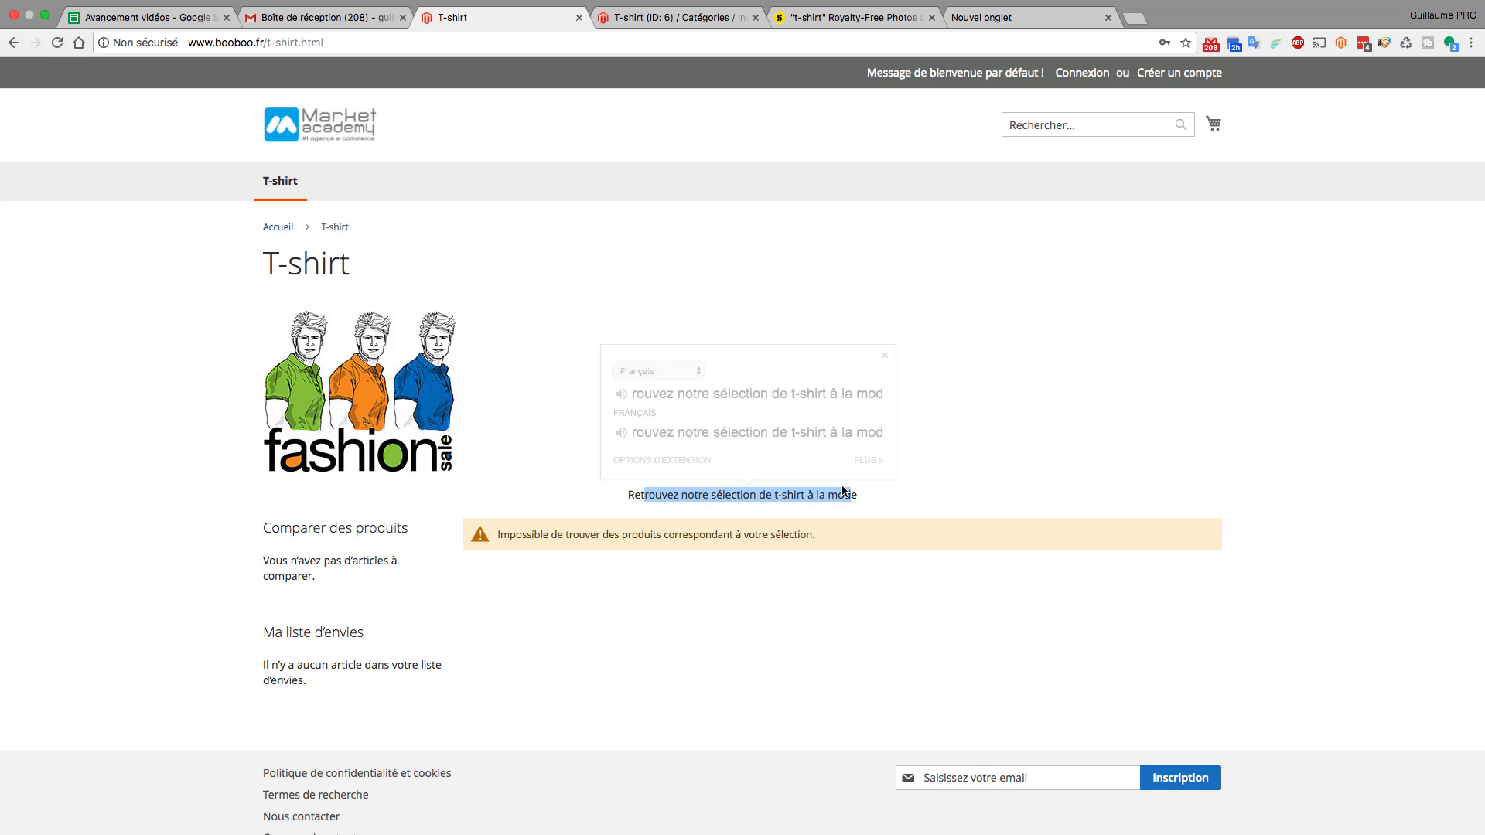
pyautogui.click(492, 428)
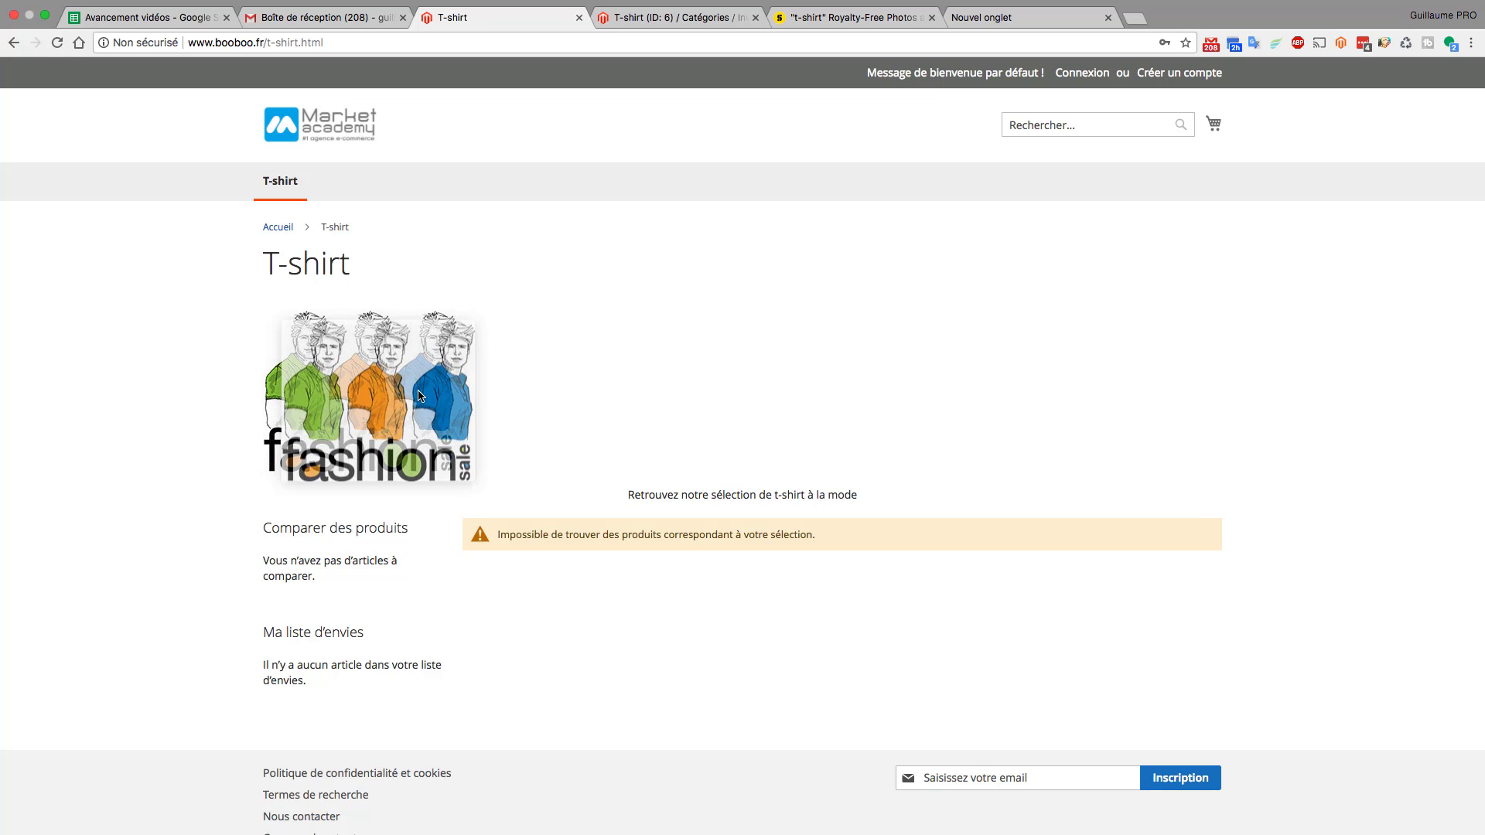
pyautogui.moveTo(416, 377)
pyautogui.mouseDown()
pyautogui.moveTo(1241, 380)
pyautogui.moveTo(441, 376)
pyautogui.mouseUp()
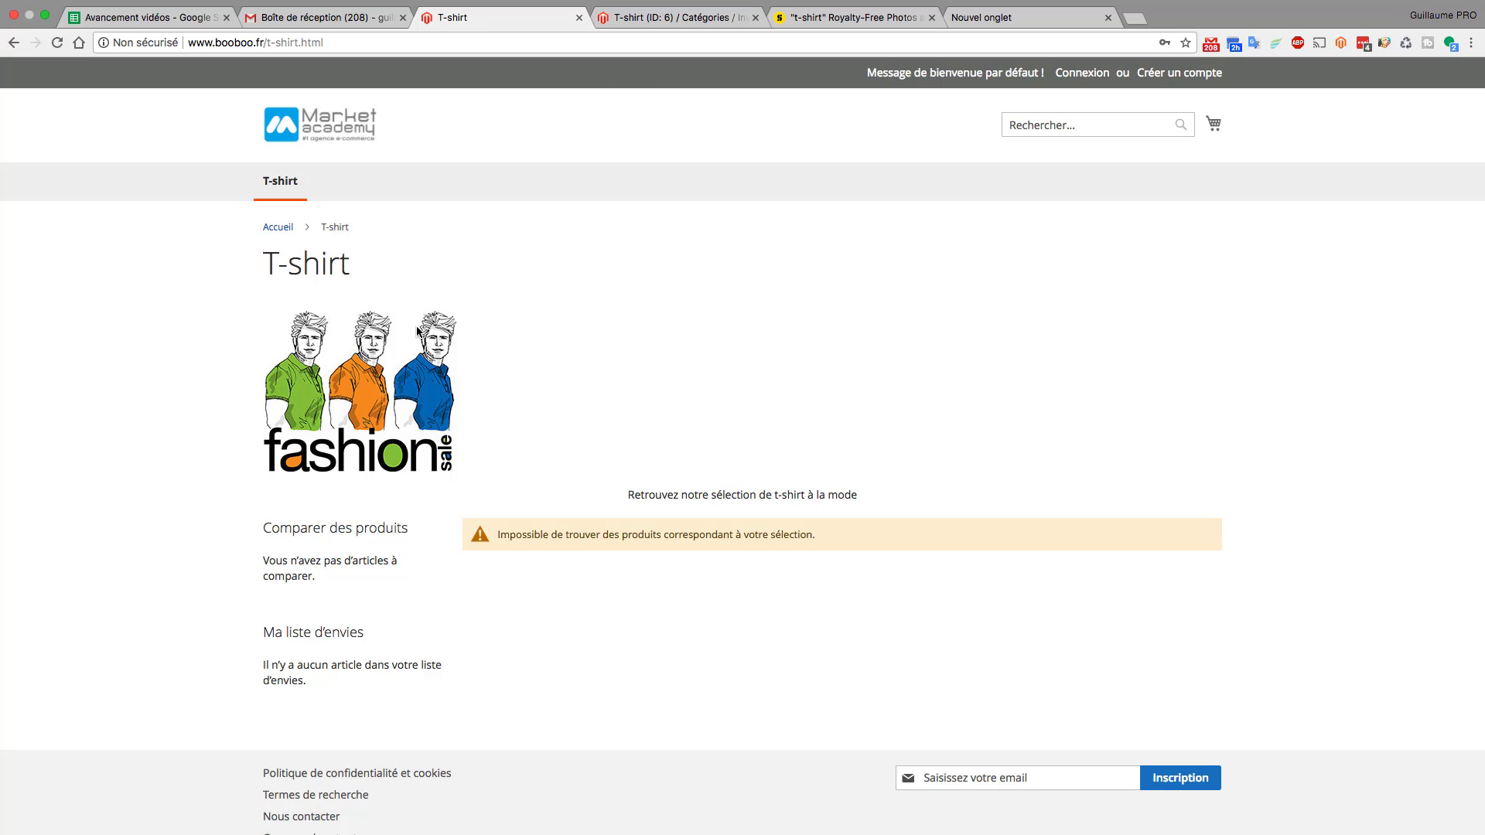
# Step: Switch back to the T-shirt category in the admin and open its description in the WYSIWYG editor
pyautogui.click(639, 27)
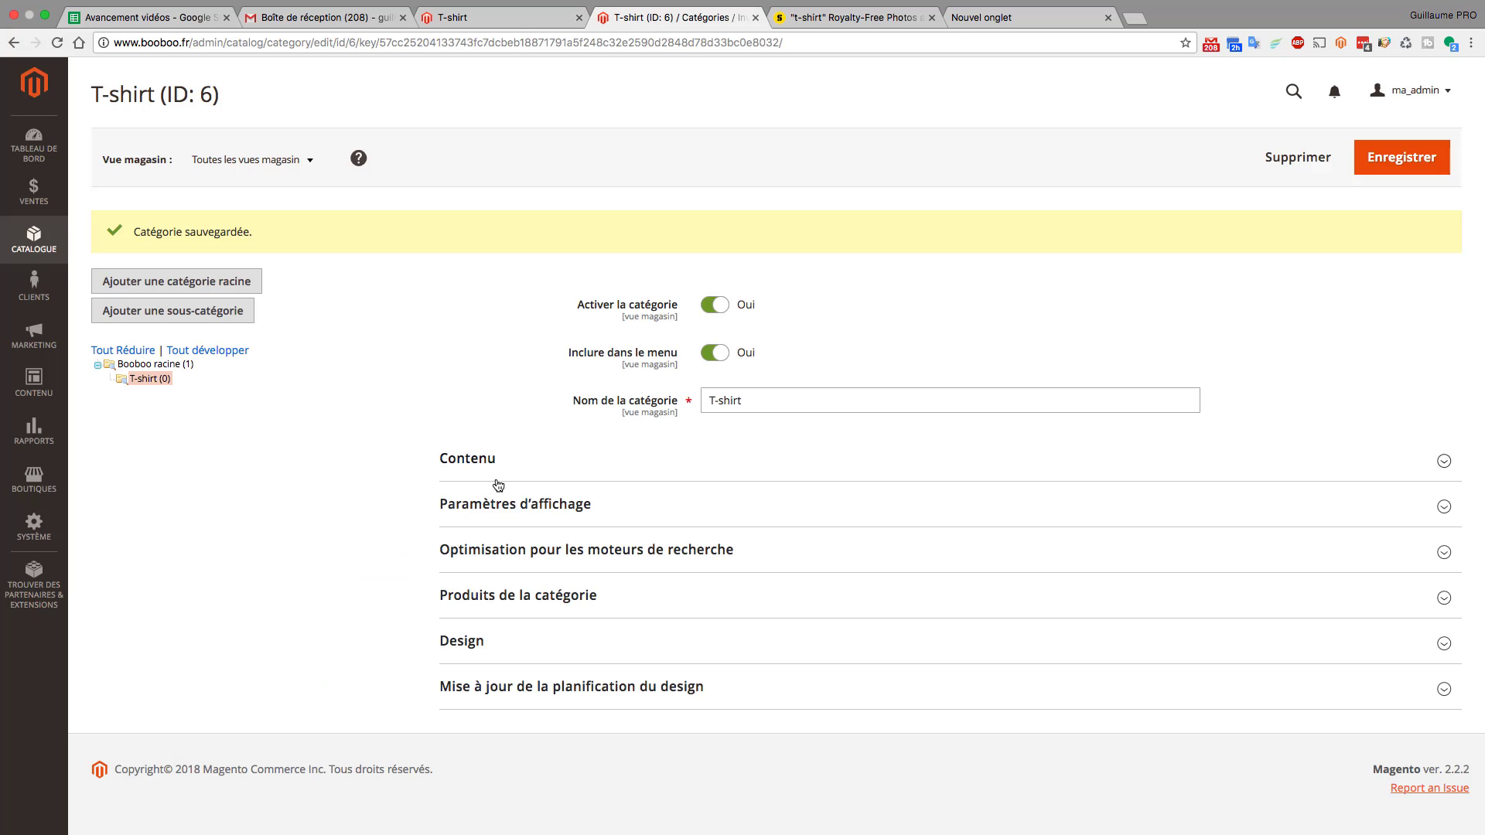
pyautogui.click(497, 508)
pyautogui.scroll(-4, 495, 507)
pyautogui.scroll(1, 495, 506)
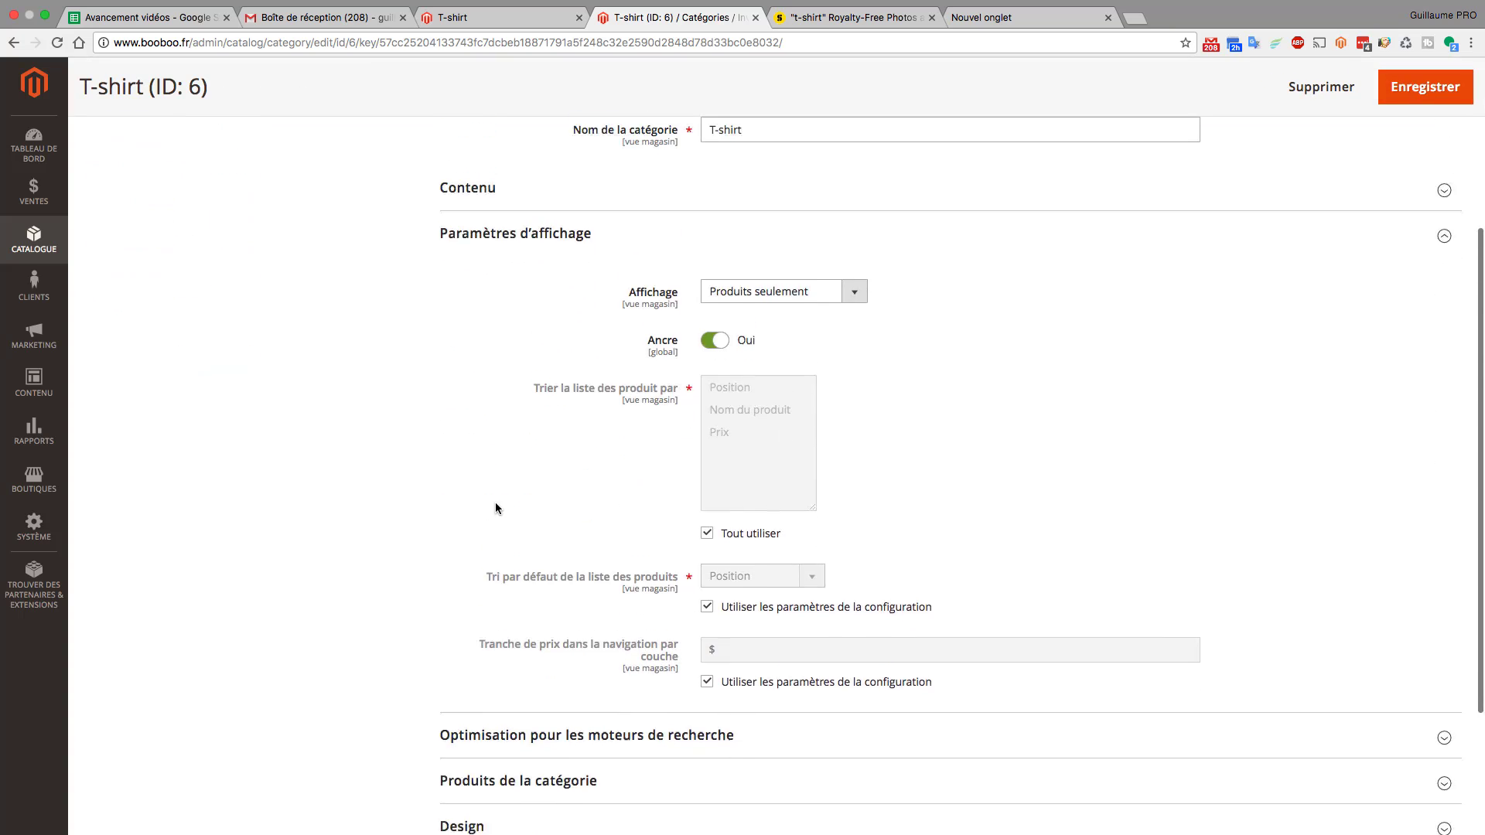
pyautogui.click(484, 244)
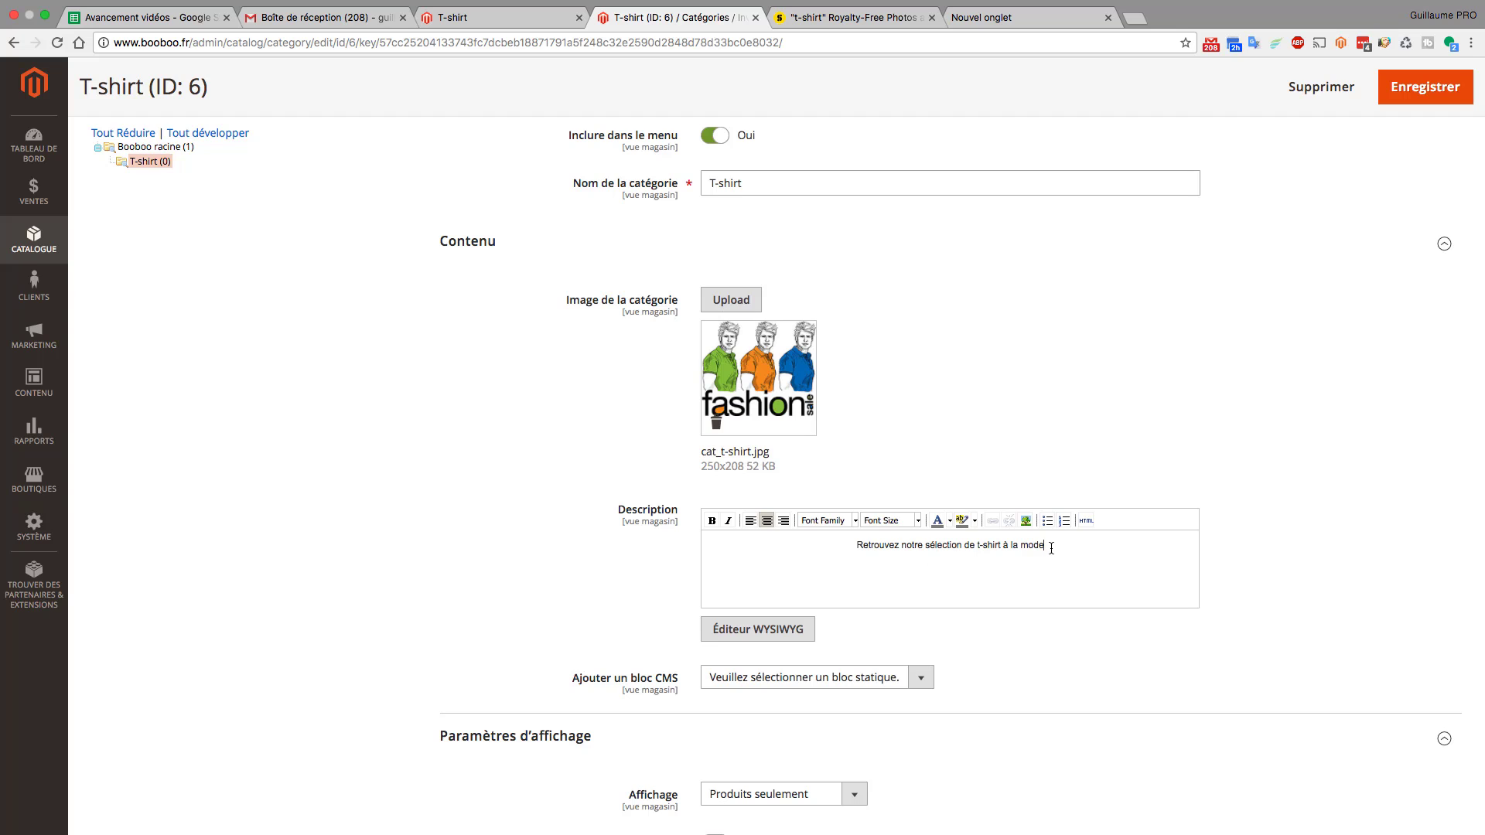
pyautogui.click(766, 632)
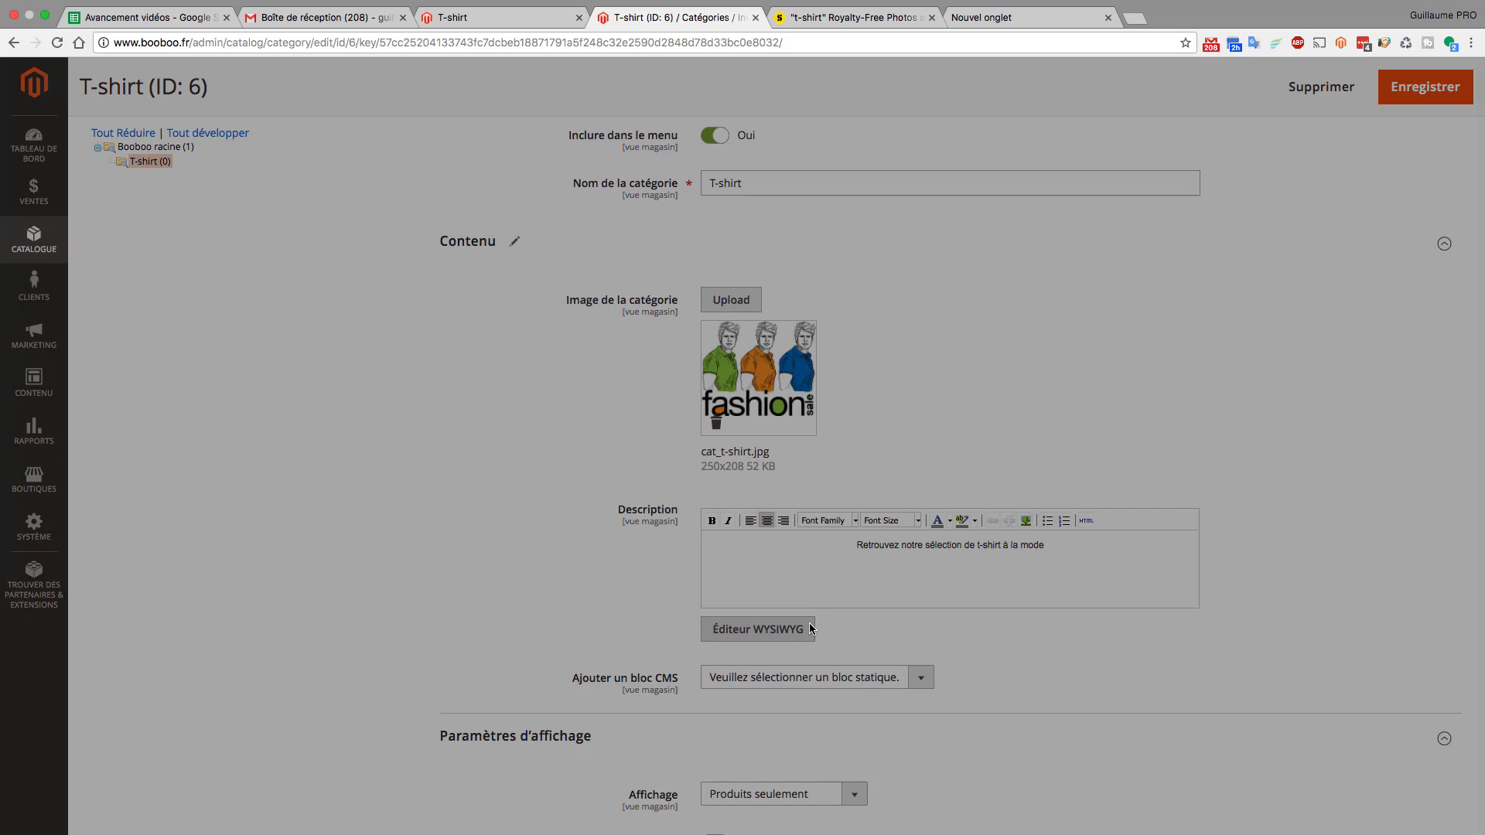
# Step: Start inserting an image into the description and create a media storage folder named banniere_categorie
pyautogui.click(453, 259)
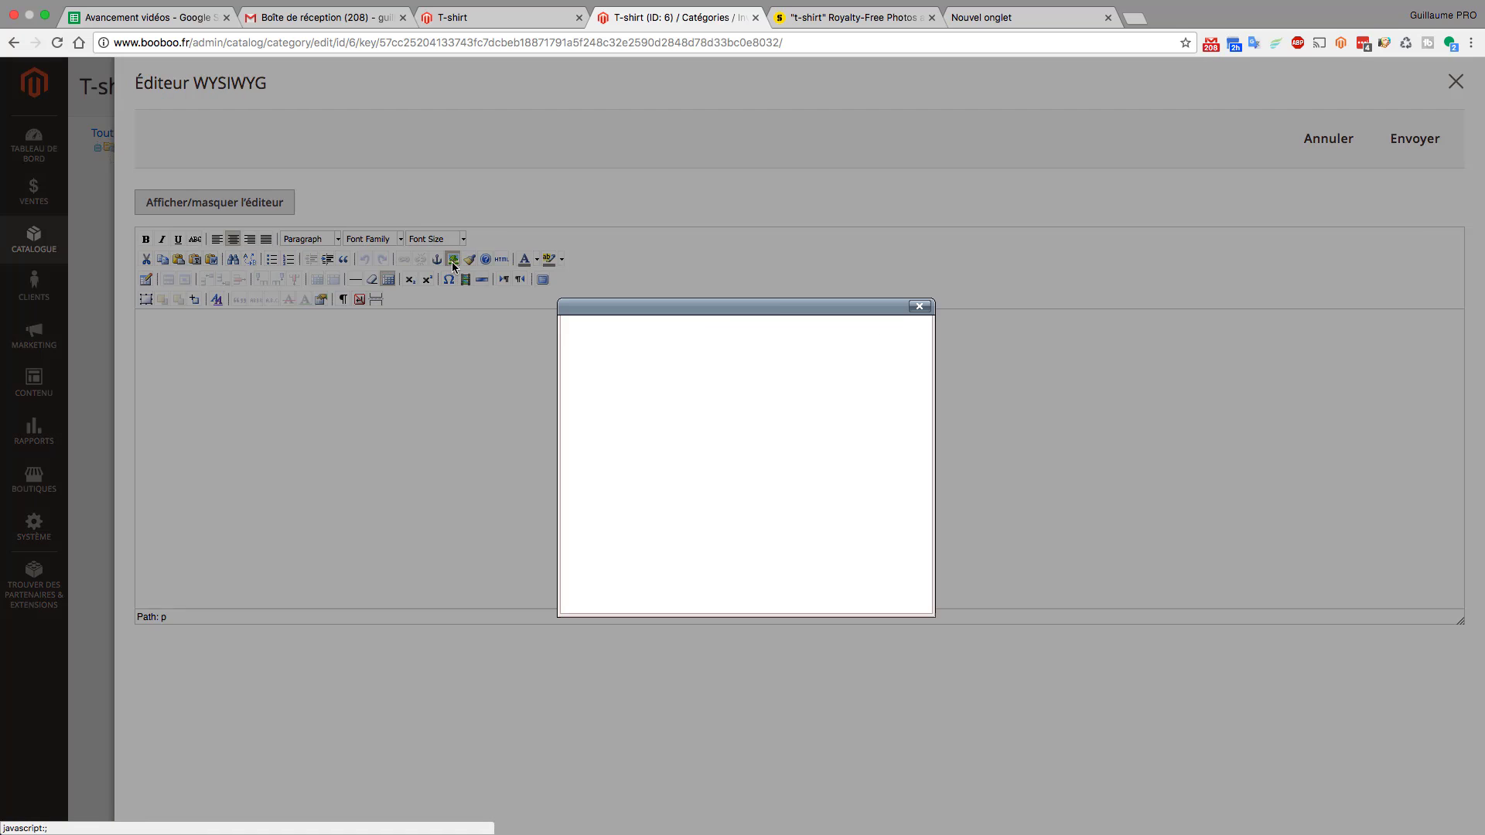
pyautogui.click(878, 361)
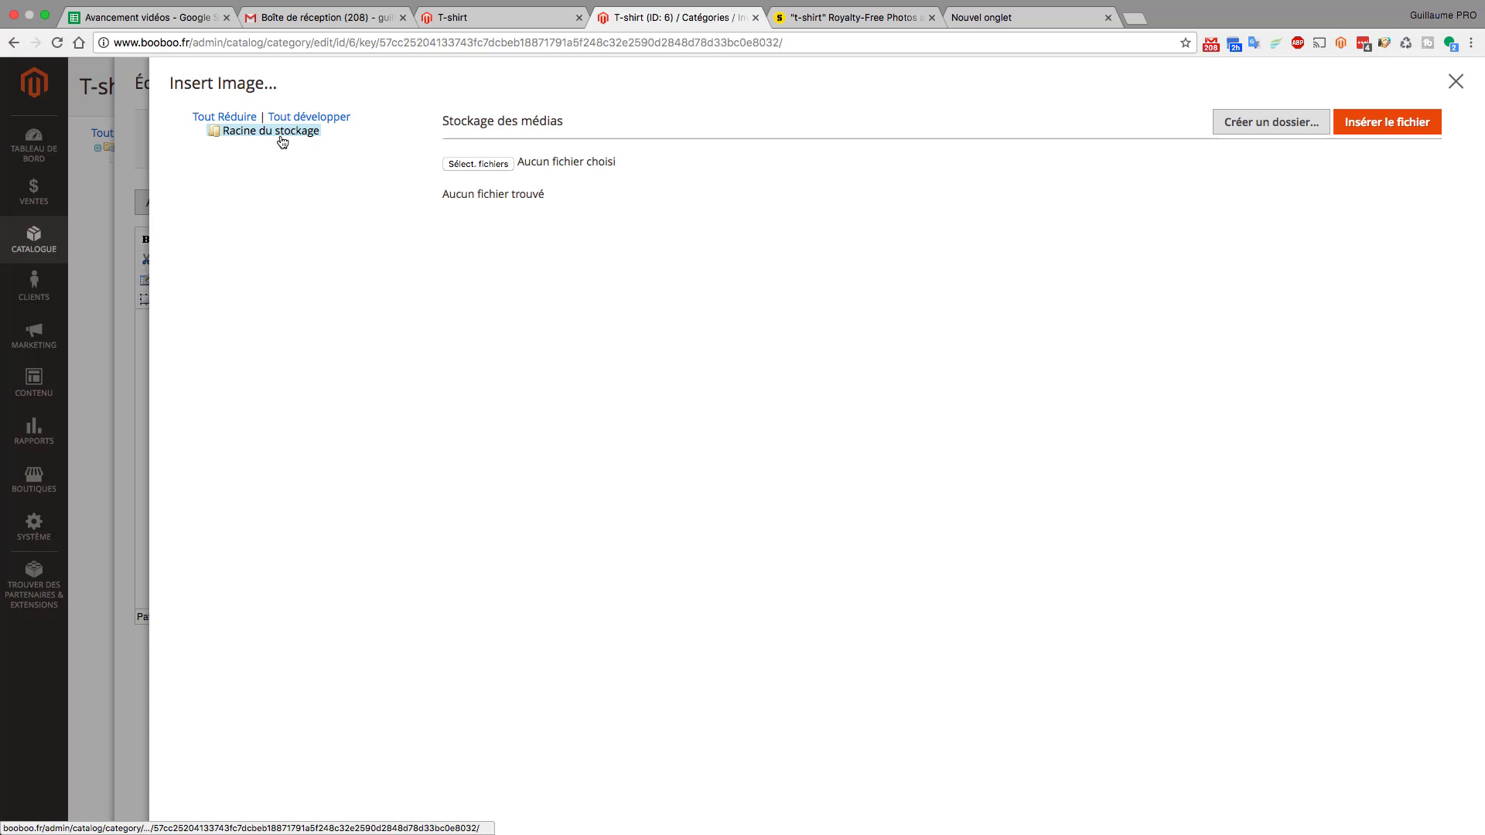
pyautogui.click(1271, 121)
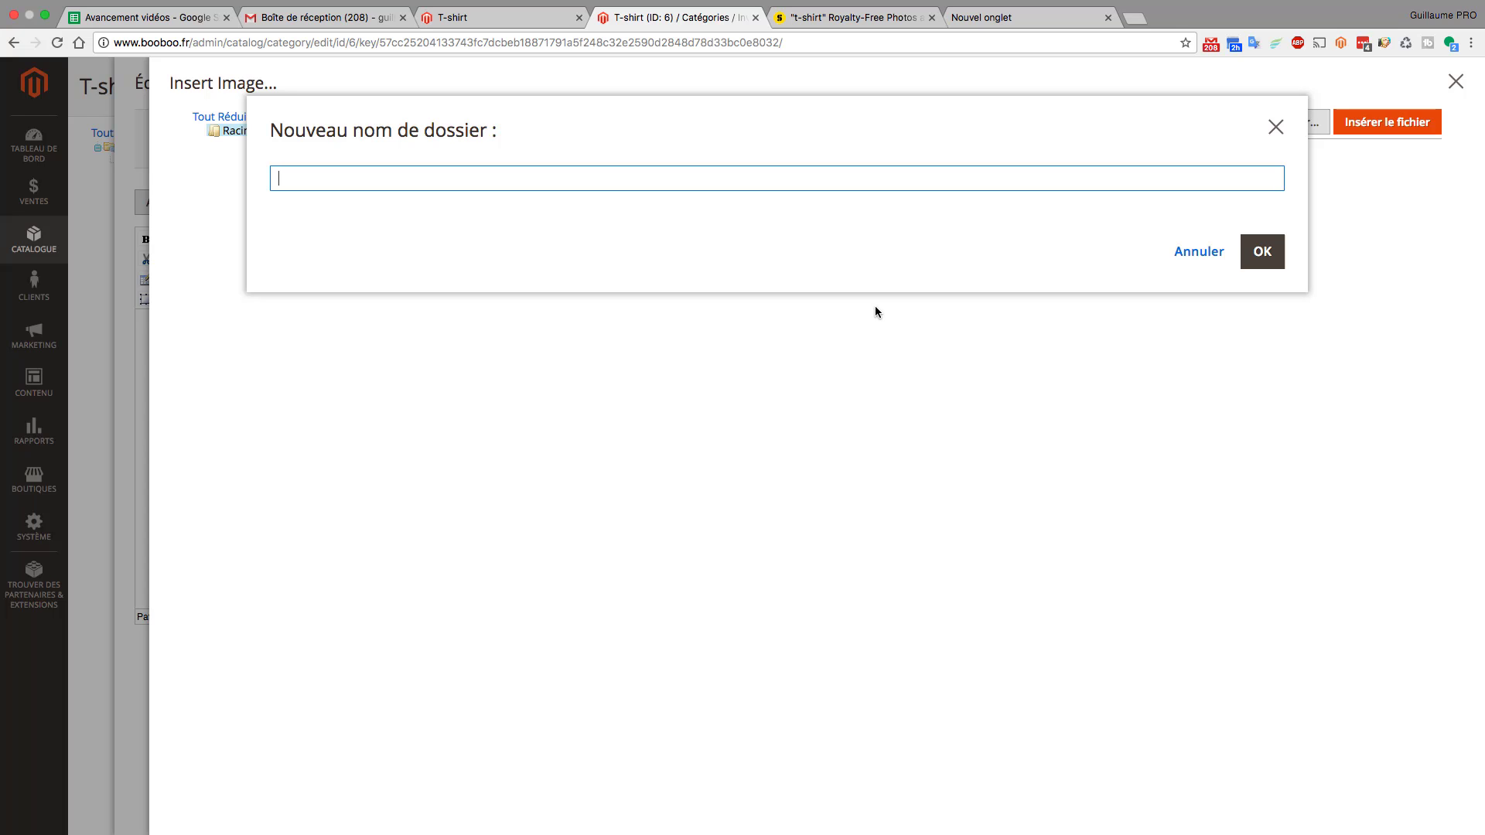
pyautogui.write('banniere_')
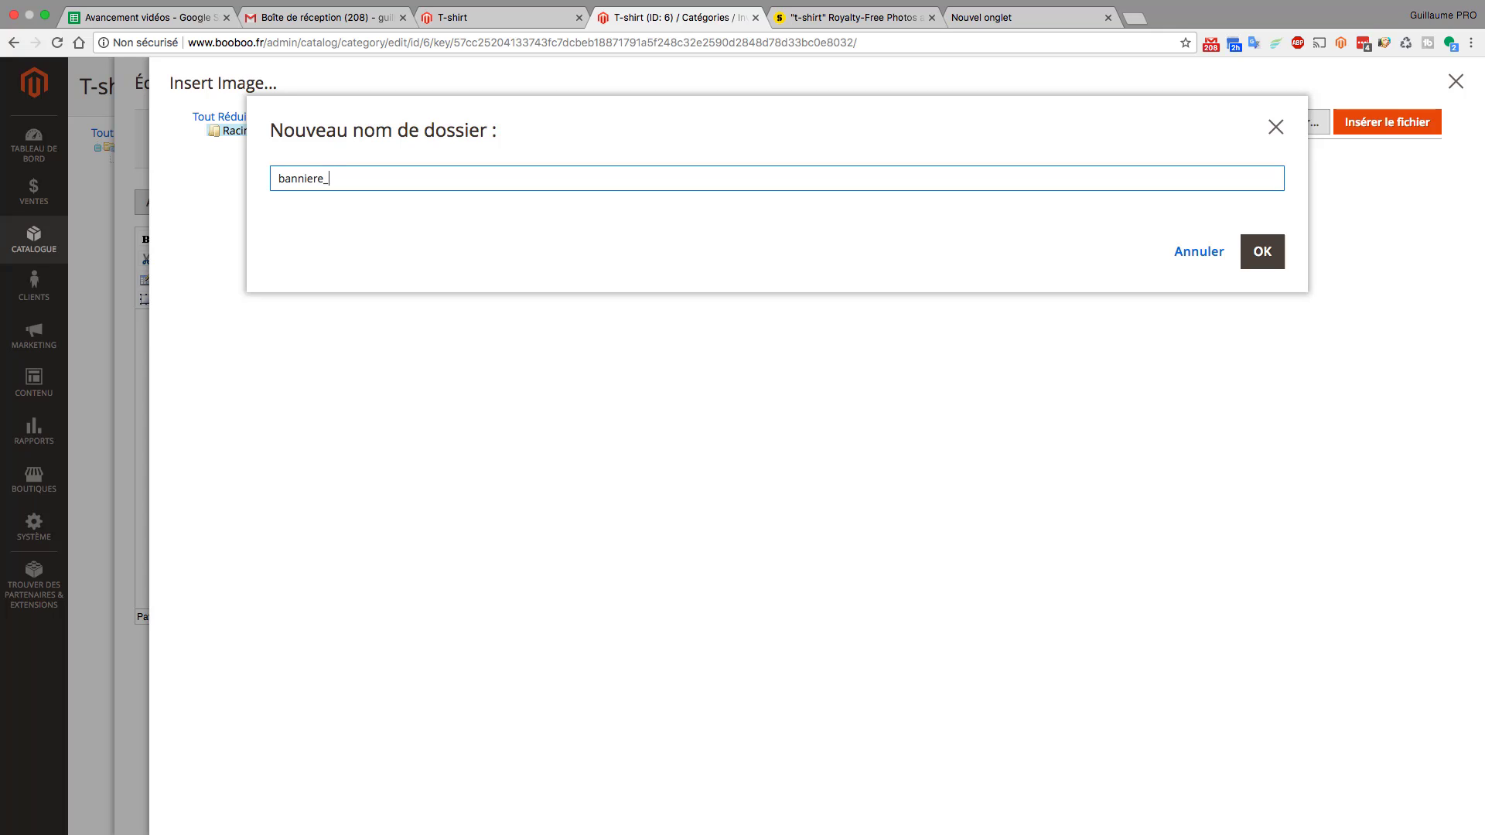
pyautogui.write('categorie')
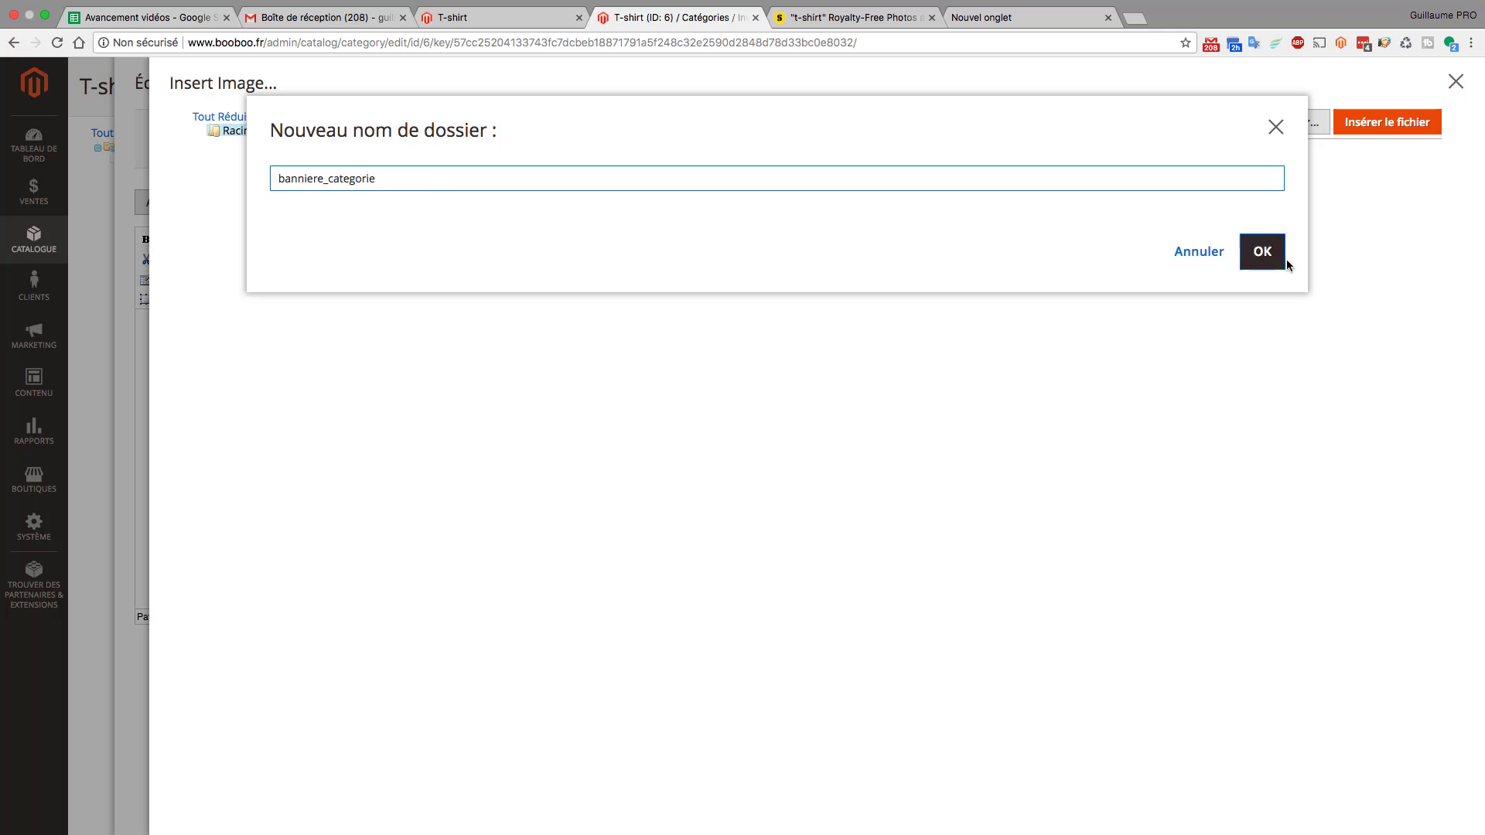
pyautogui.click(1262, 252)
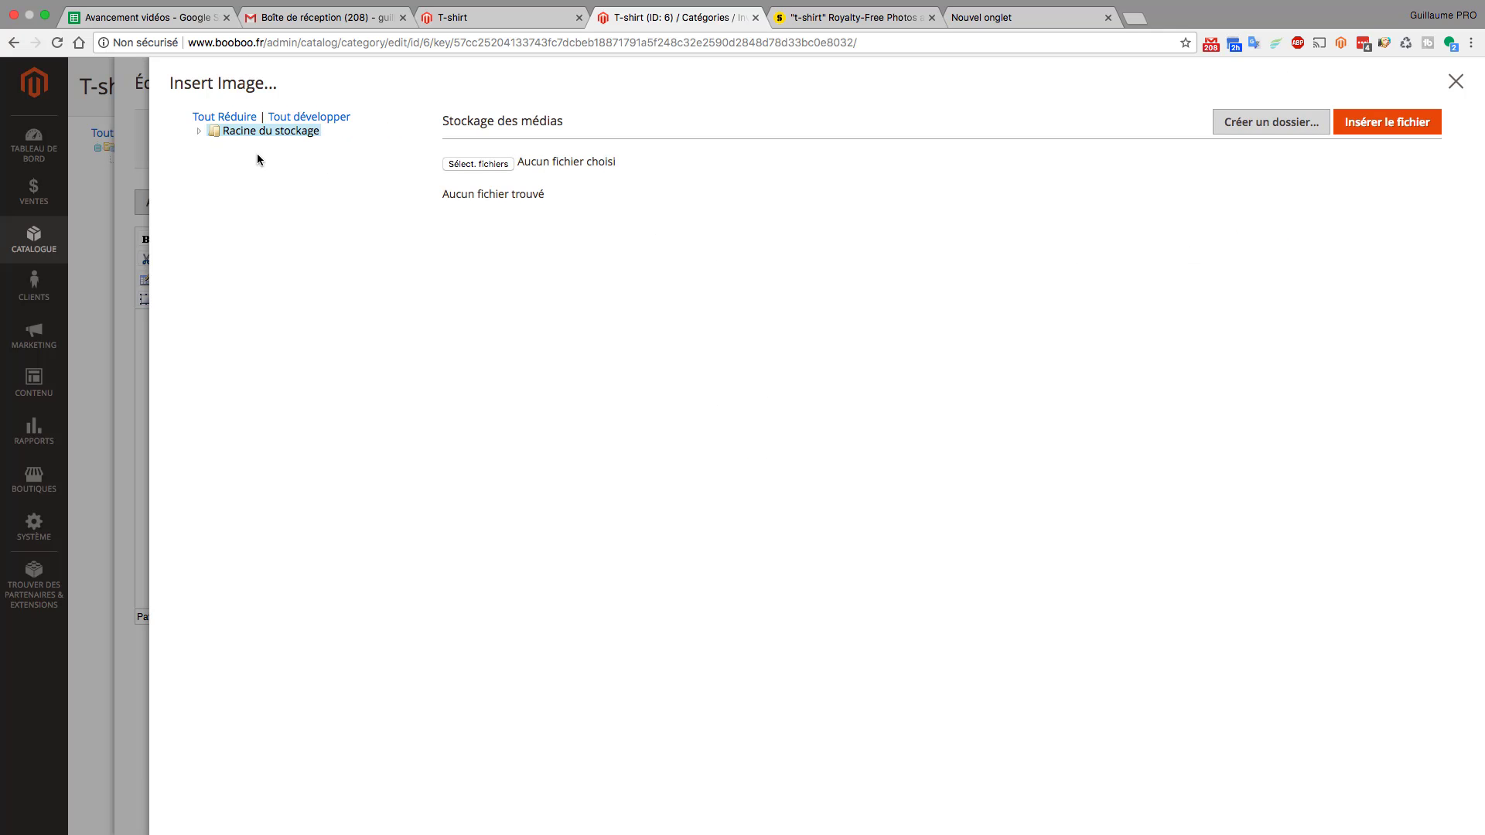
# Step: Upload the six sketch images and the background-with-tshirt image to the banniere_categorie folder
pyautogui.click(199, 131)
pyautogui.click(230, 146)
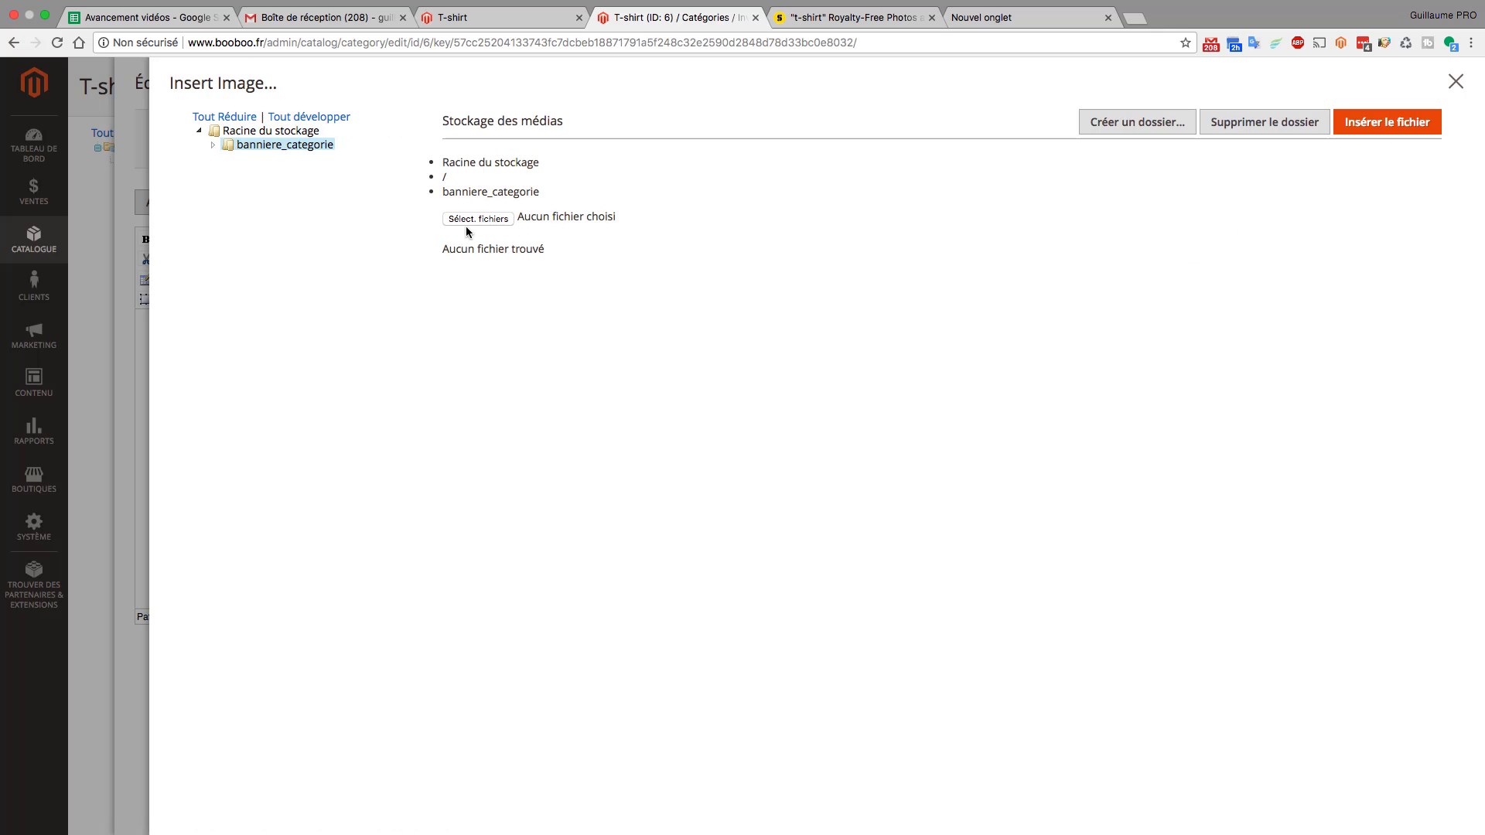
pyautogui.click(476, 219)
pyautogui.moveTo(673, 72); pyautogui.dragTo(657, 160)
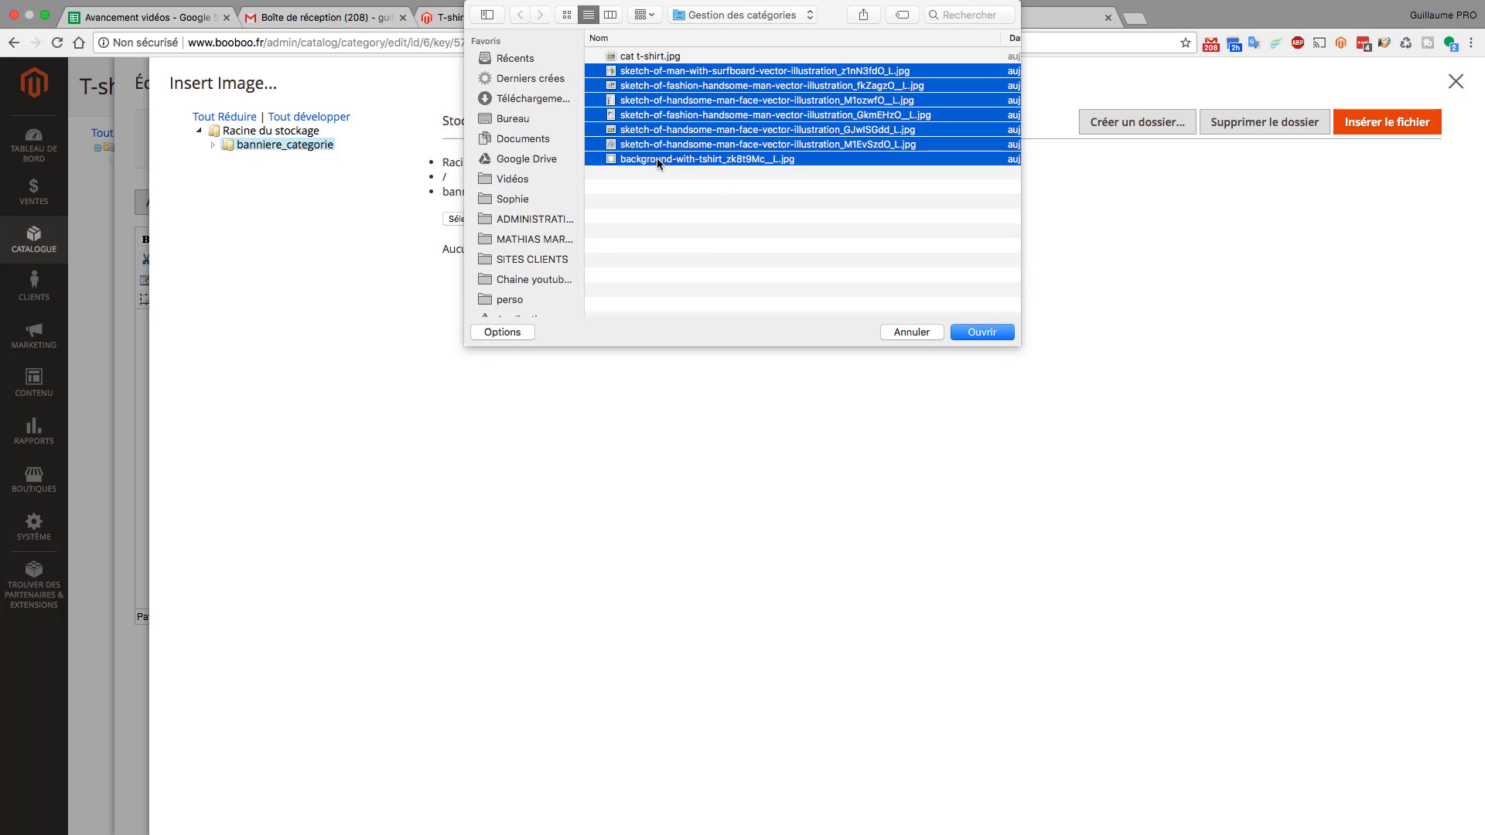
pyautogui.click(966, 333)
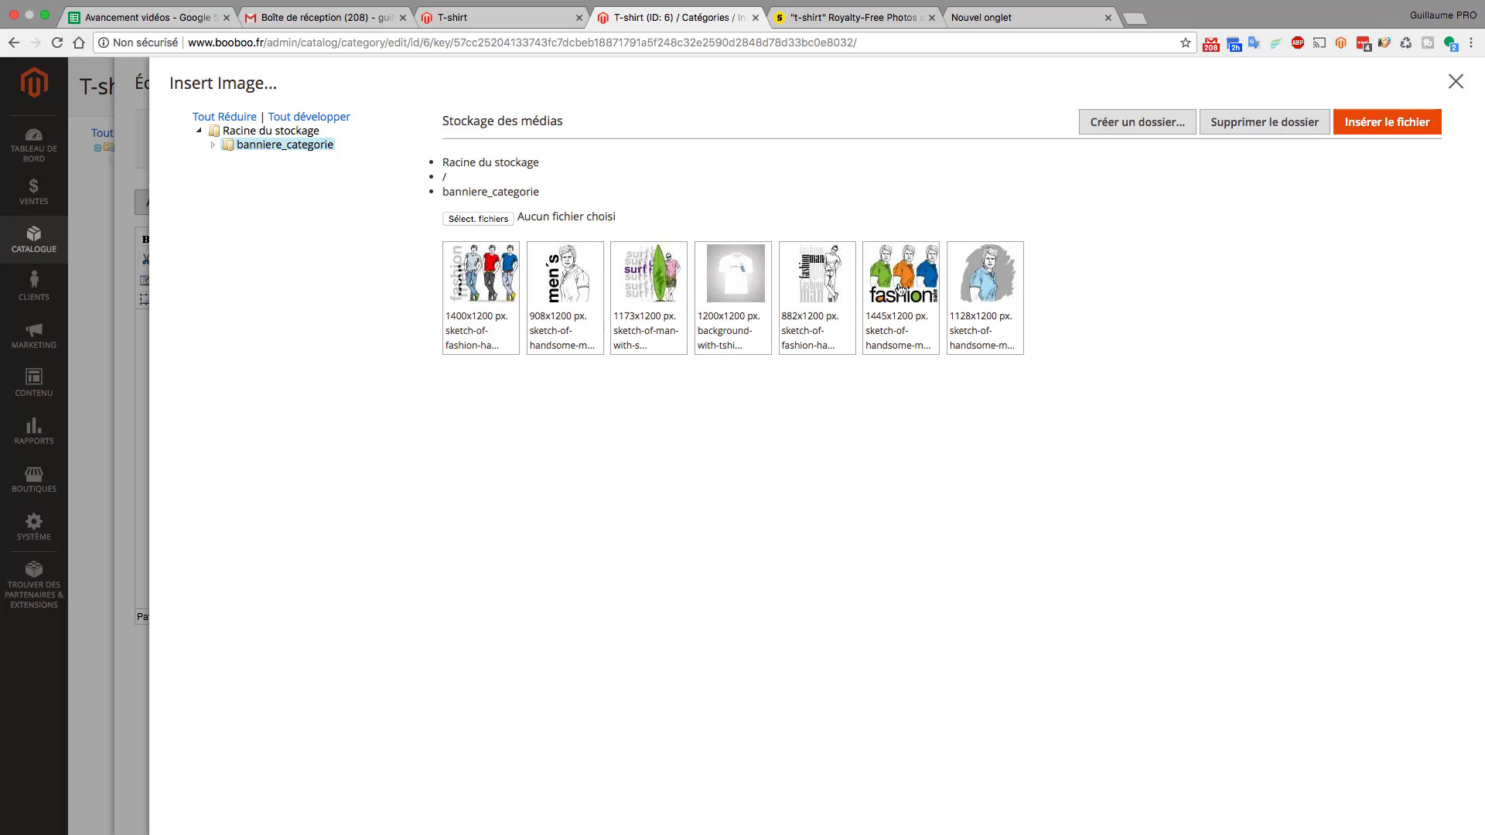
# Step: Insert the 1400x1200 px fashion sketch of three men into the description, without an image description
pyautogui.click(512, 291)
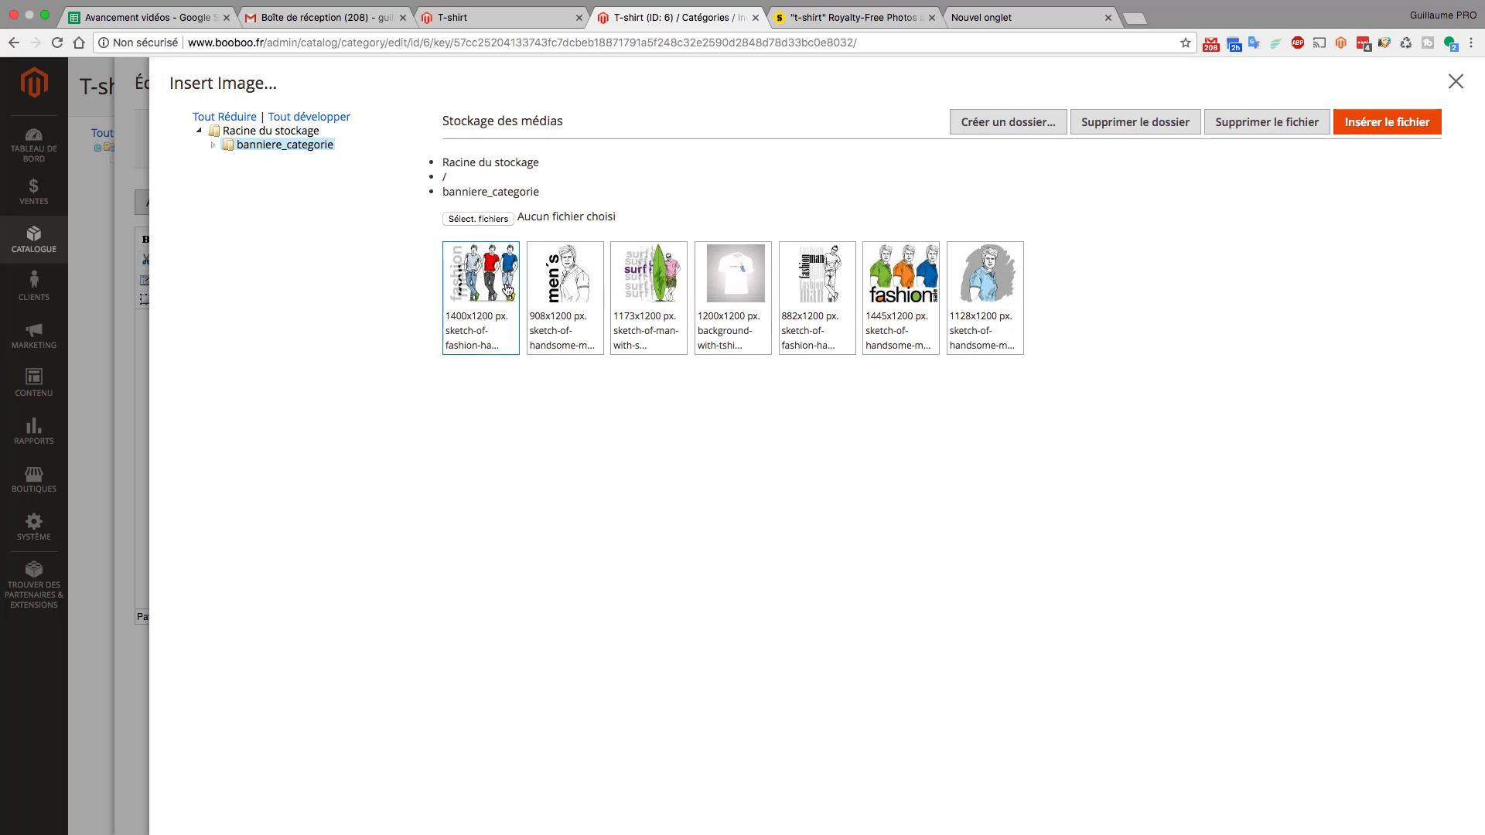
pyautogui.click(508, 291)
pyautogui.click(508, 291)
pyautogui.click(1398, 127)
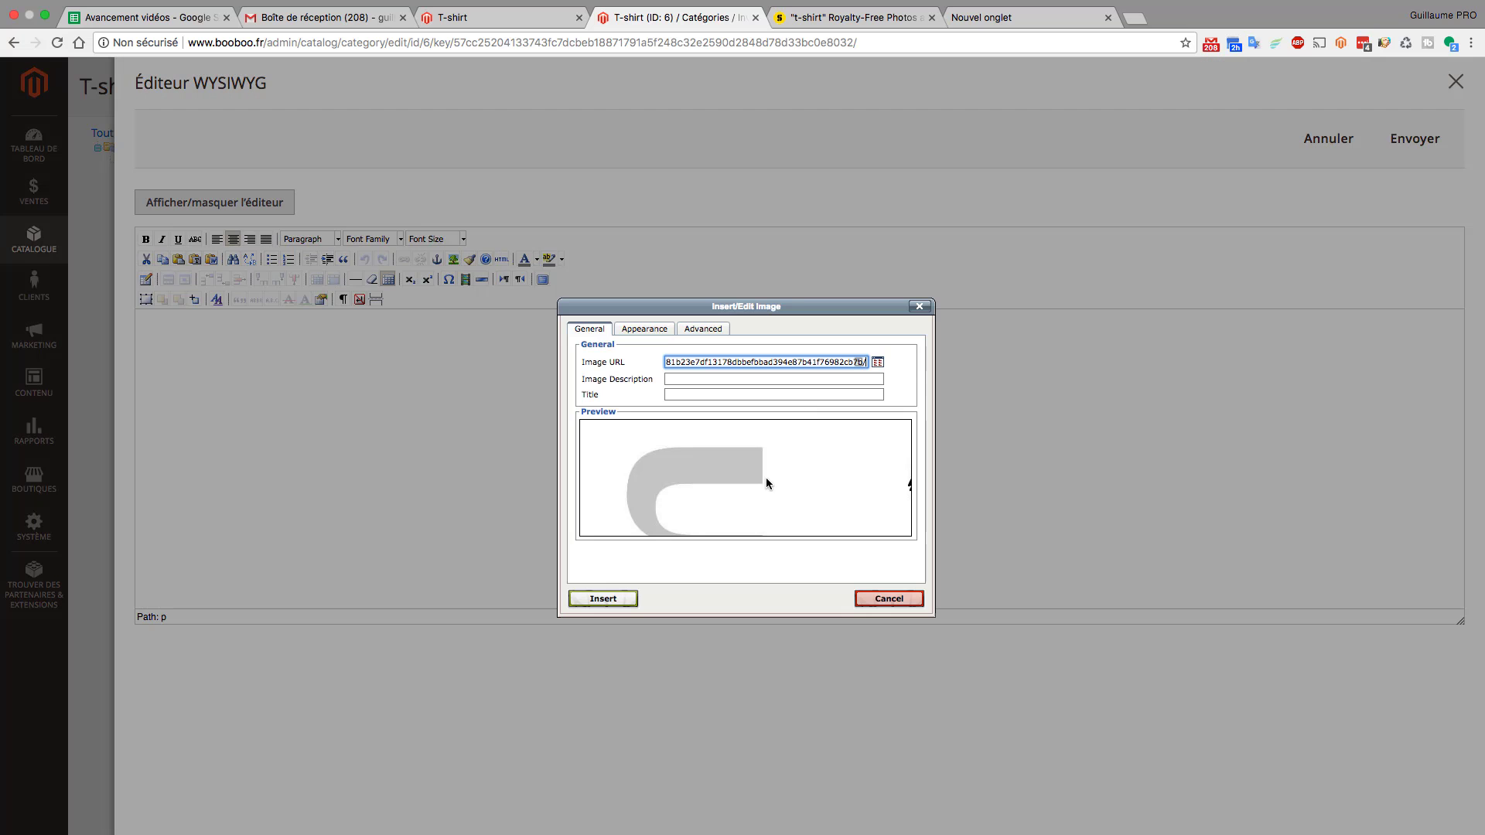
pyautogui.click(799, 485)
pyautogui.click(628, 600)
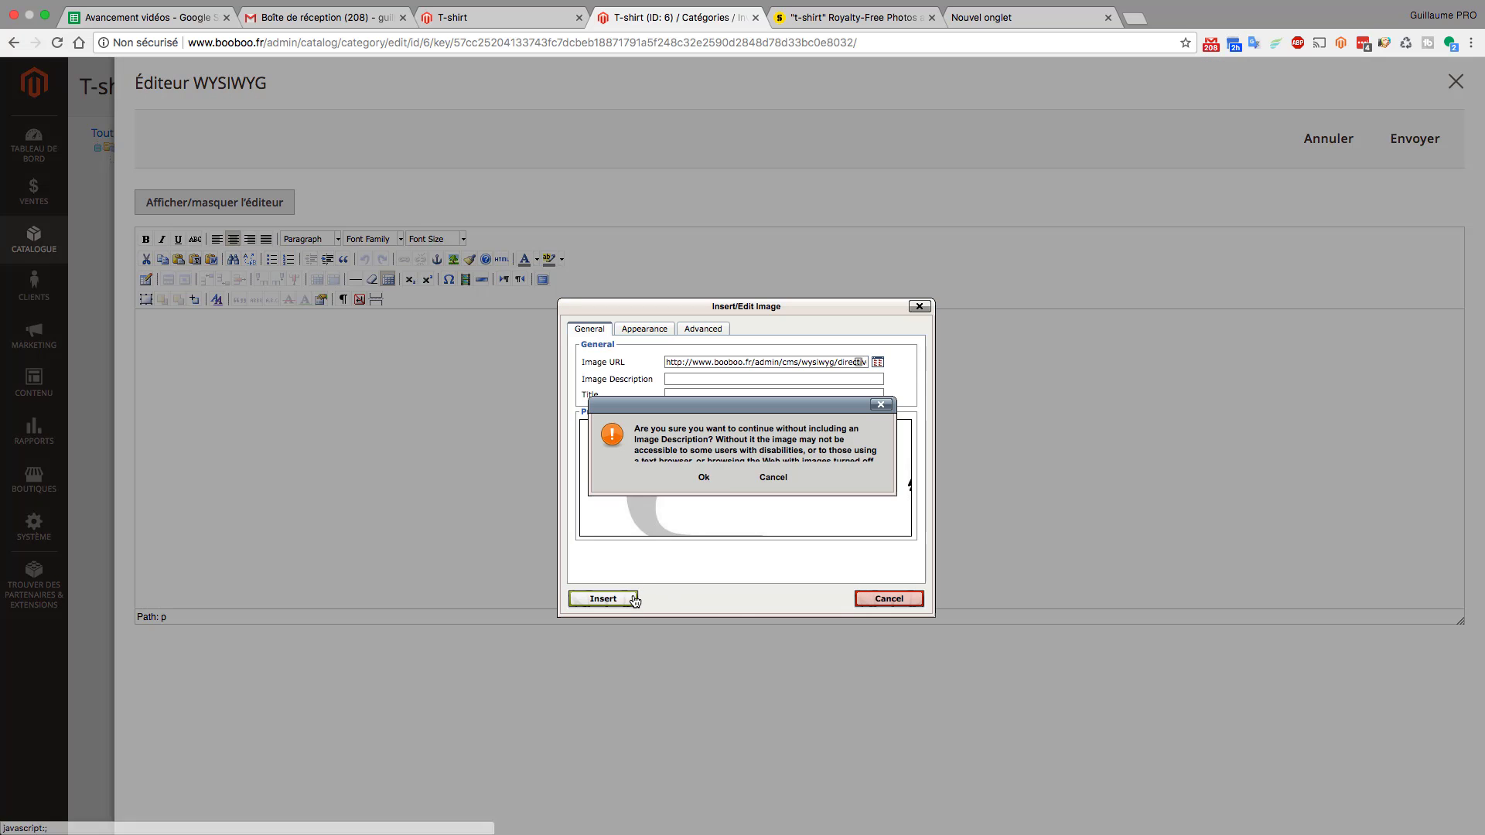
pyautogui.click(705, 475)
pyautogui.click(1177, 434)
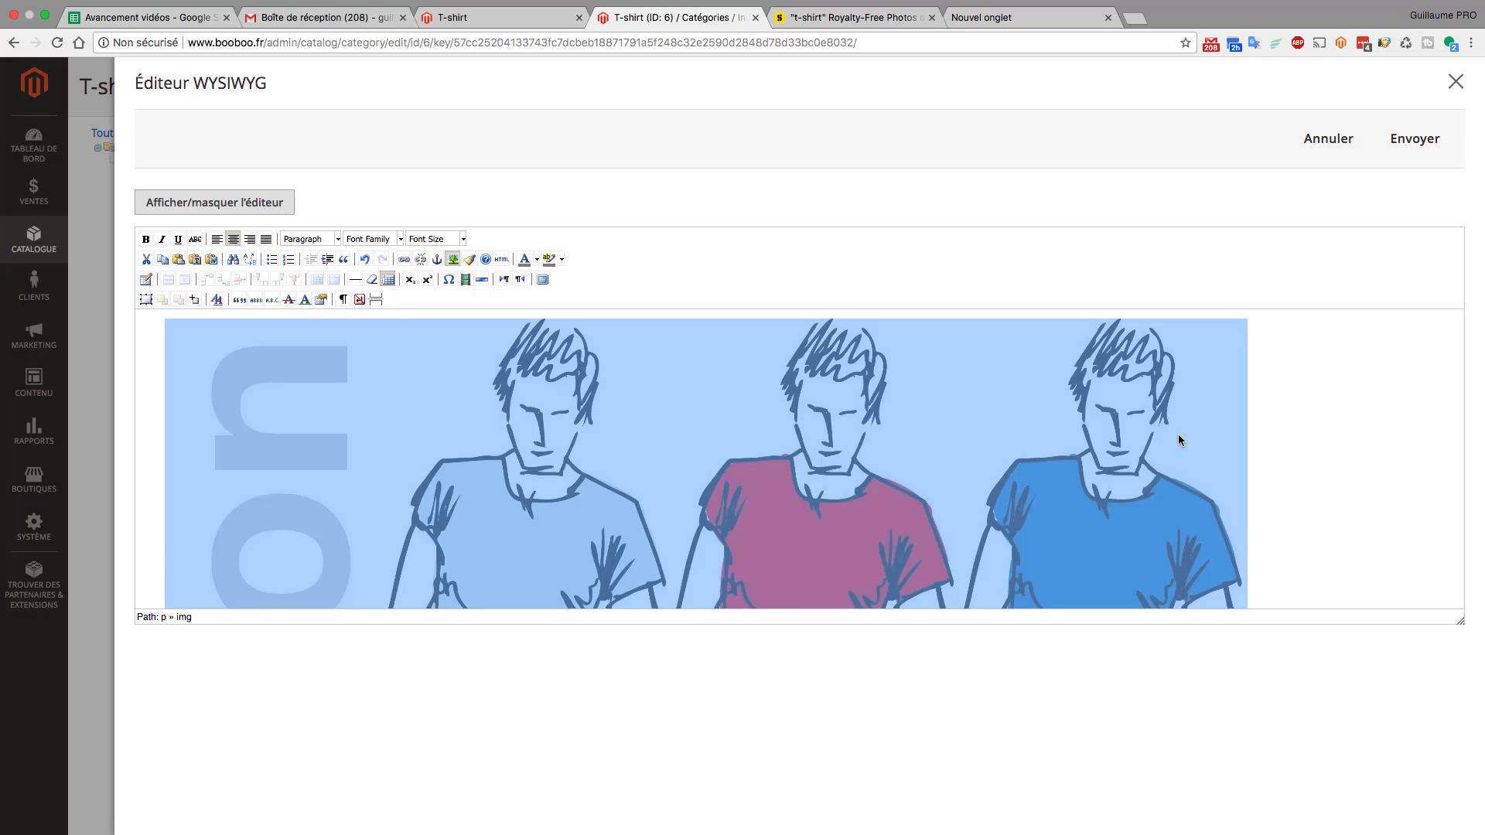
# Step: Set the inserted image's width to 250 and height to 200 in the description's HTML source
pyautogui.scroll(-4, 575, 393)
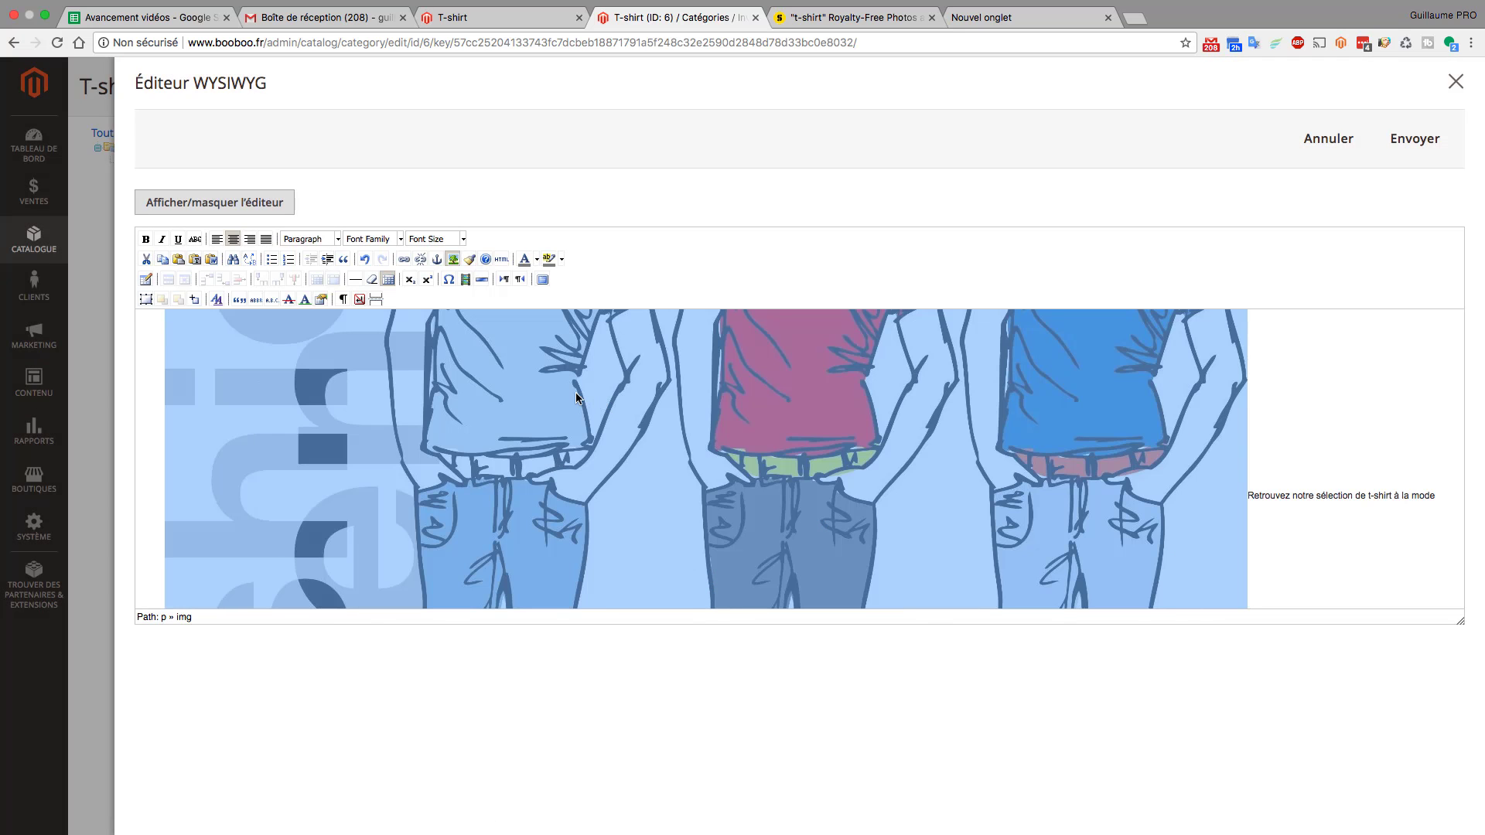
pyautogui.click(501, 259)
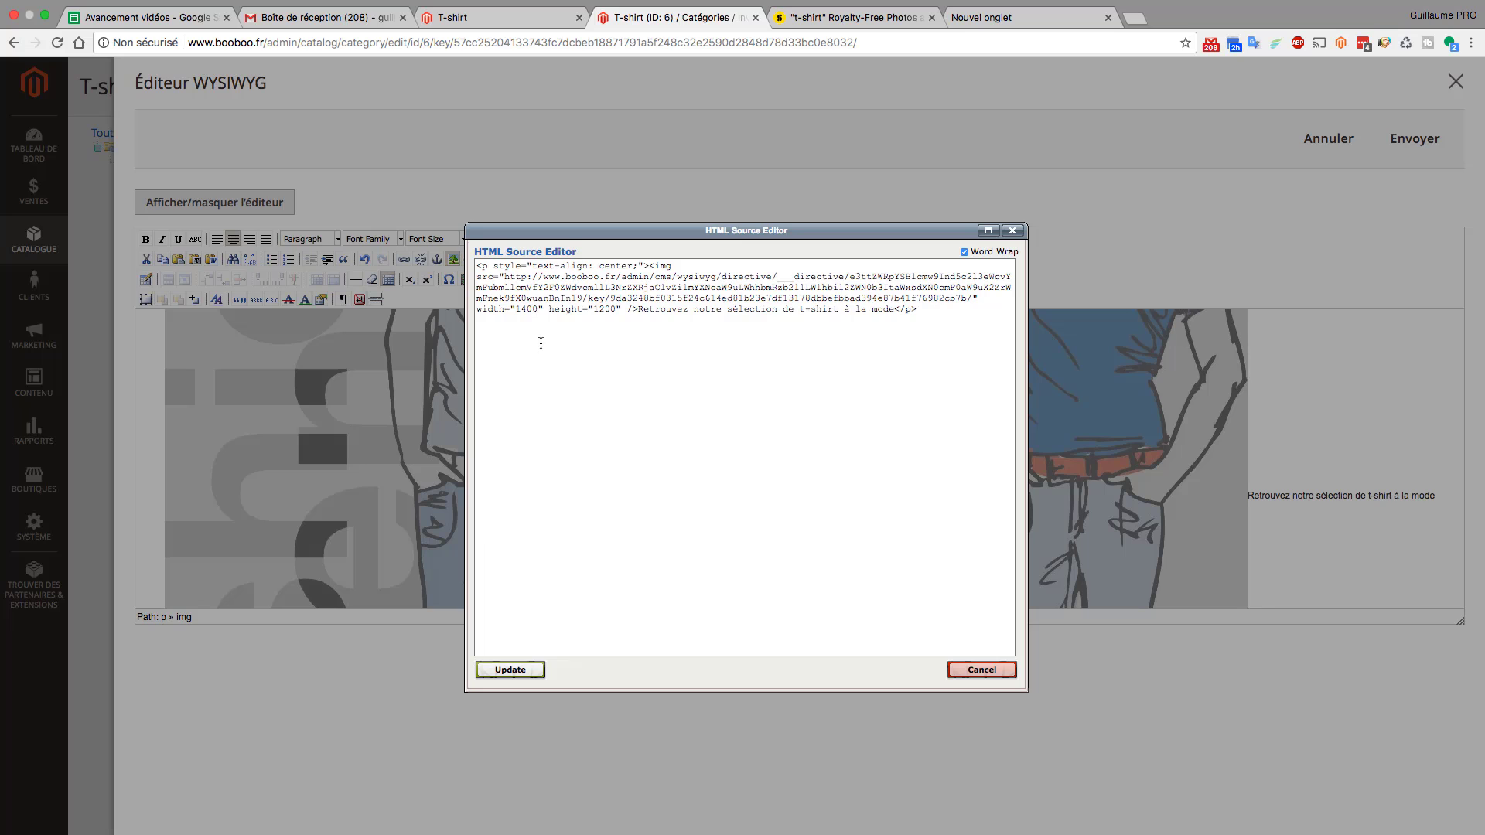
pyautogui.press('BackSpace')
pyautogui.press('BackSpace')
pyautogui.press('BackSpace')
pyautogui.press('BackSpace')
pyautogui.write('2')
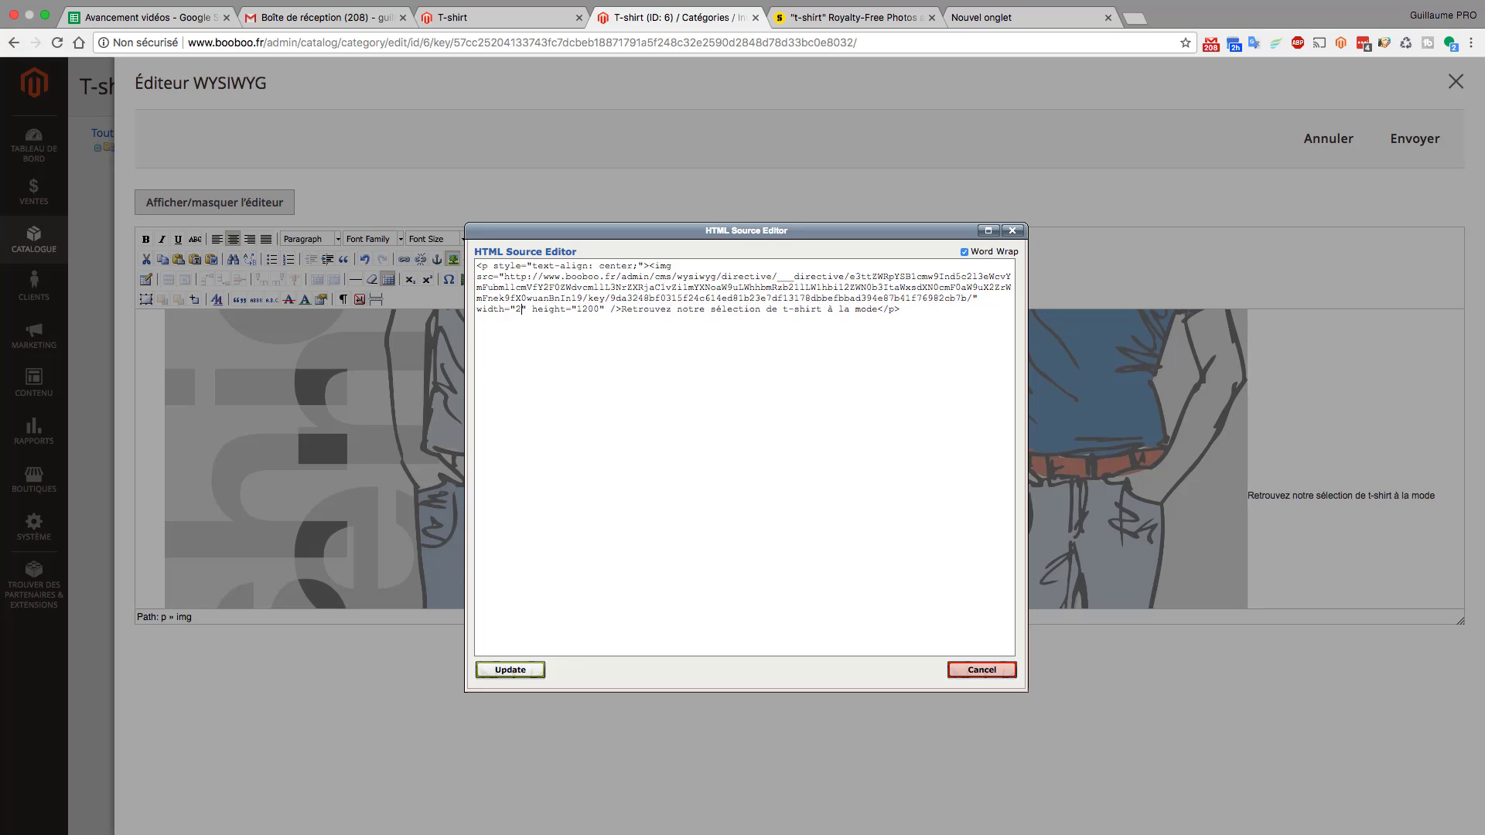
pyautogui.write('50')
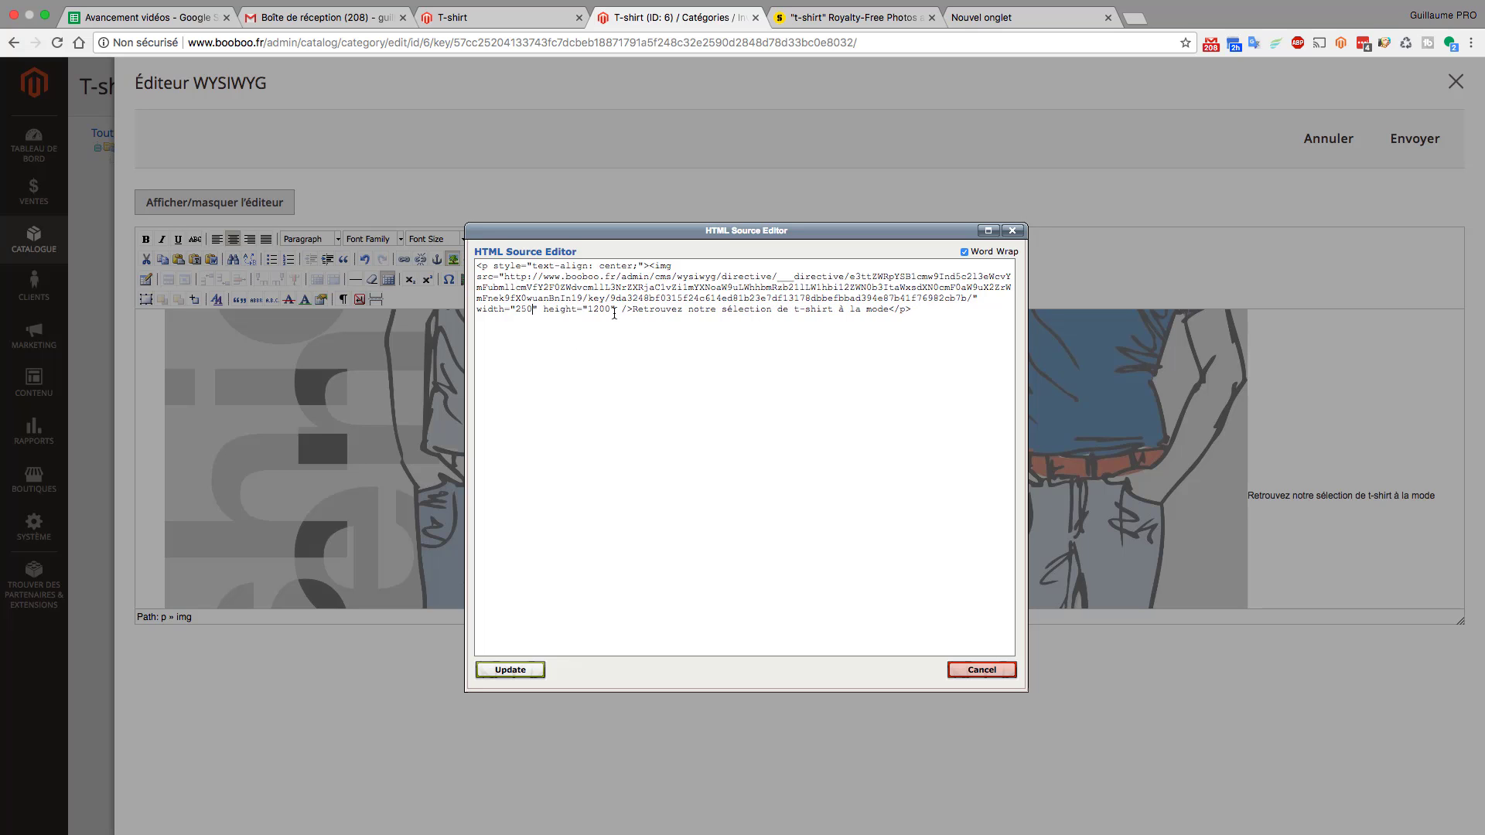
pyautogui.moveTo(612, 313); pyautogui.dragTo(591, 315)
pyautogui.write('200')
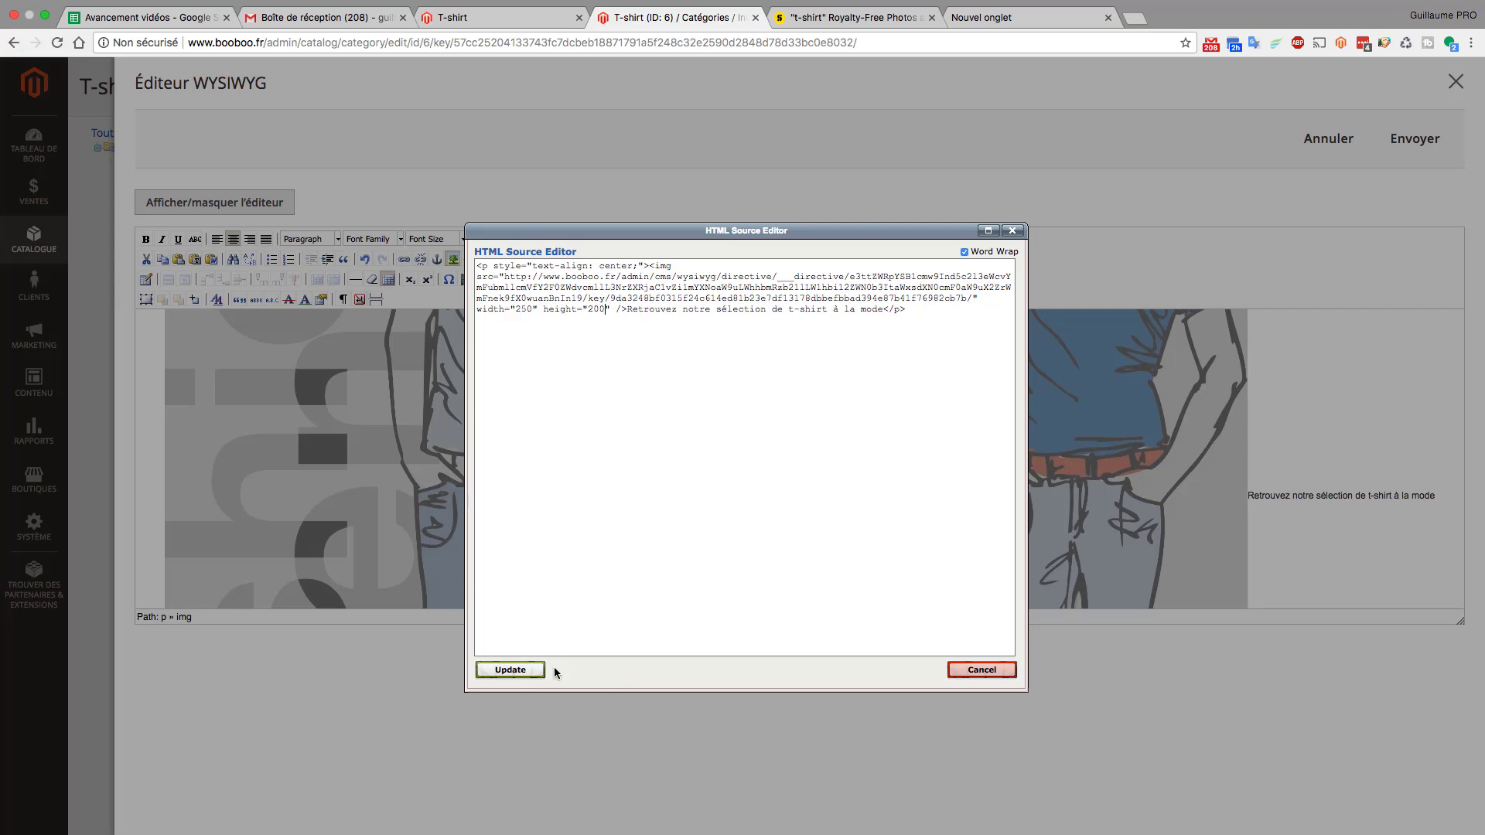
pyautogui.click(510, 670)
# Step: Move the image behind the description text and put it on its own line below
pyautogui.moveTo(725, 404); pyautogui.dragTo(1083, 419)
pyautogui.click(777, 398)
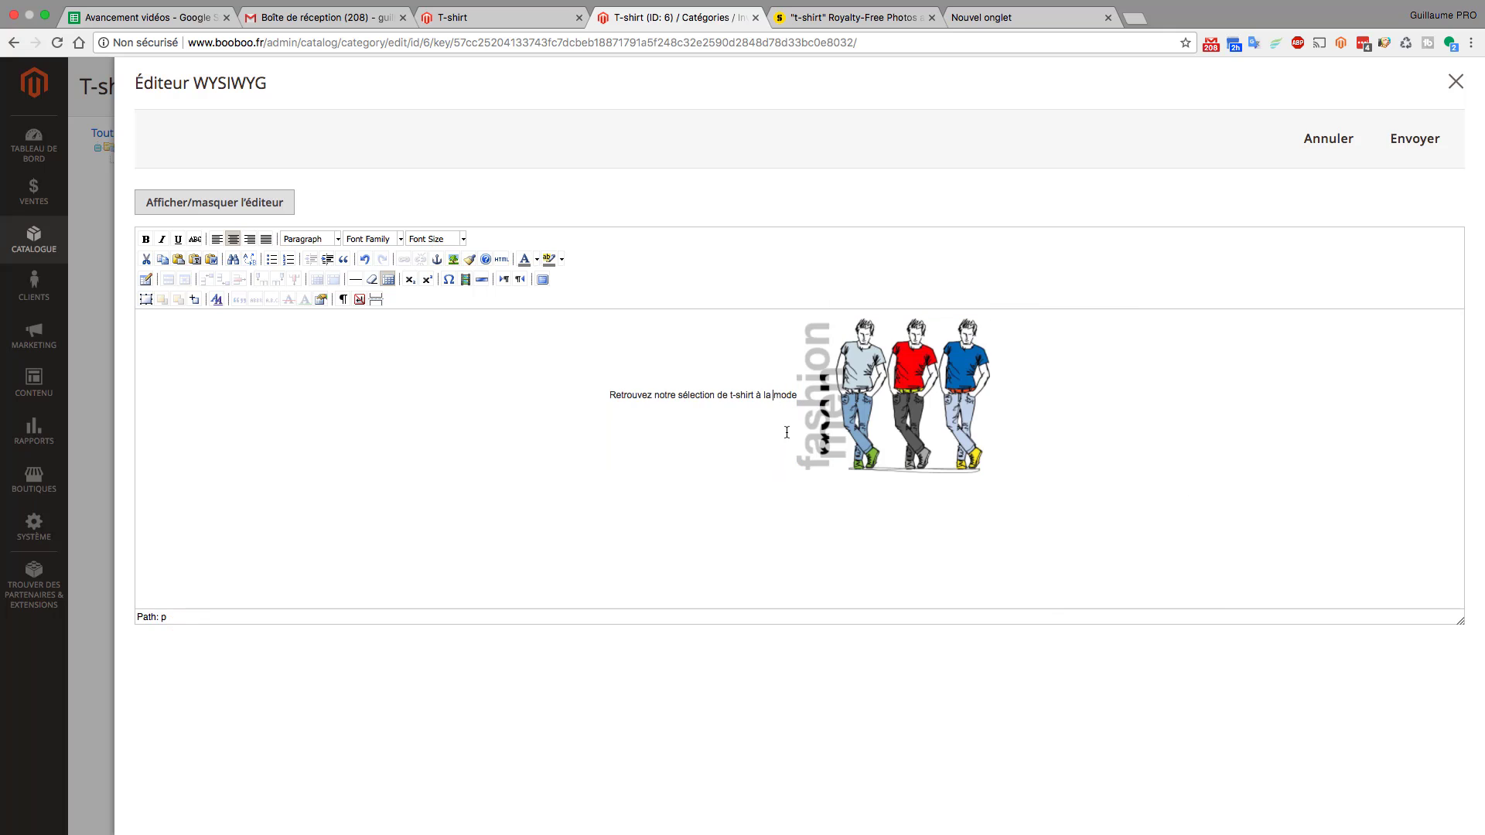
pyautogui.press('Return')
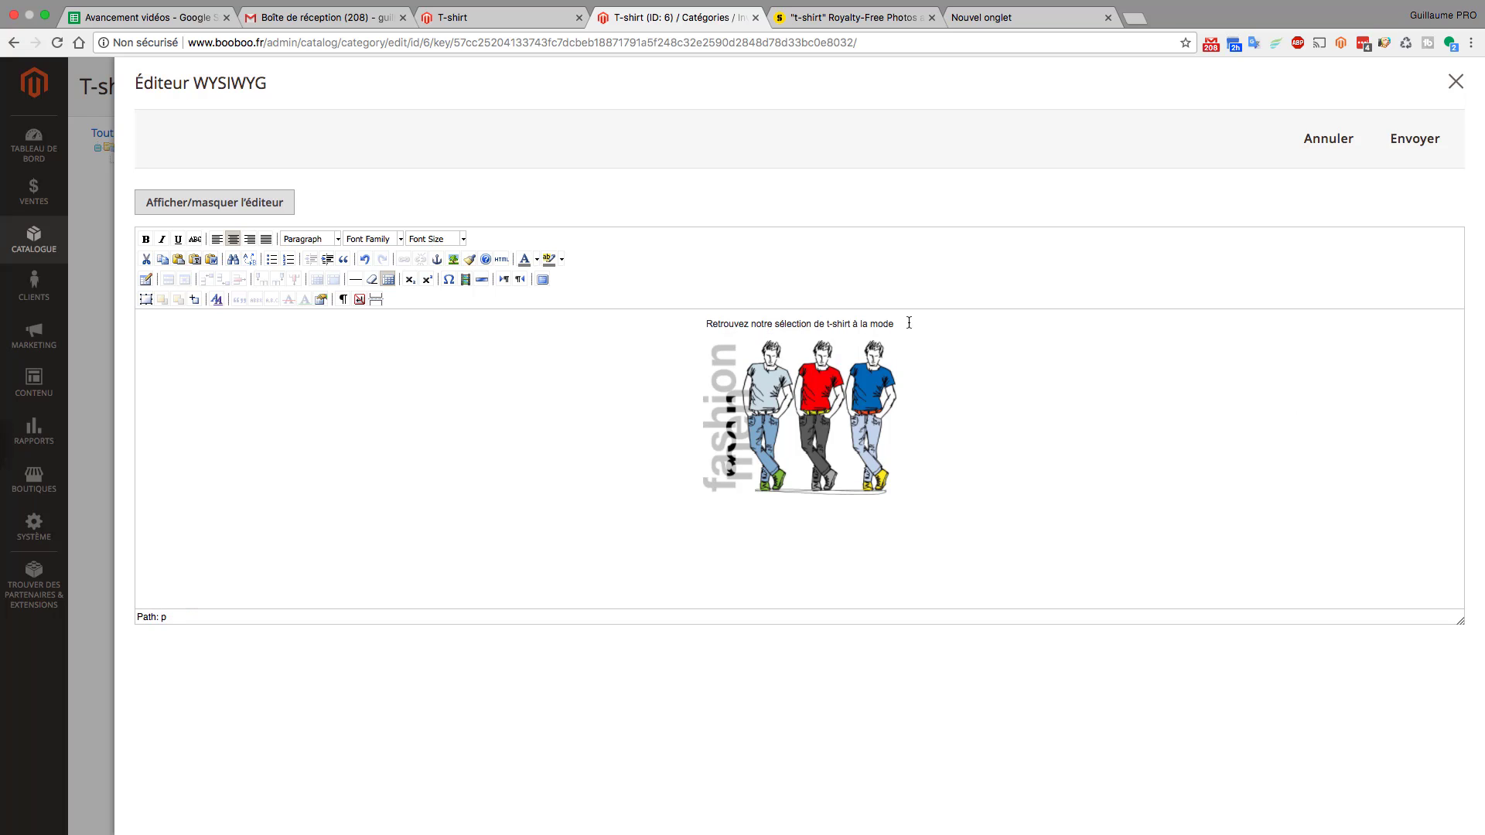
# Step: Make the description sentence bold and submit the edited content to the category form
pyautogui.moveTo(909, 323); pyautogui.dragTo(706, 323)
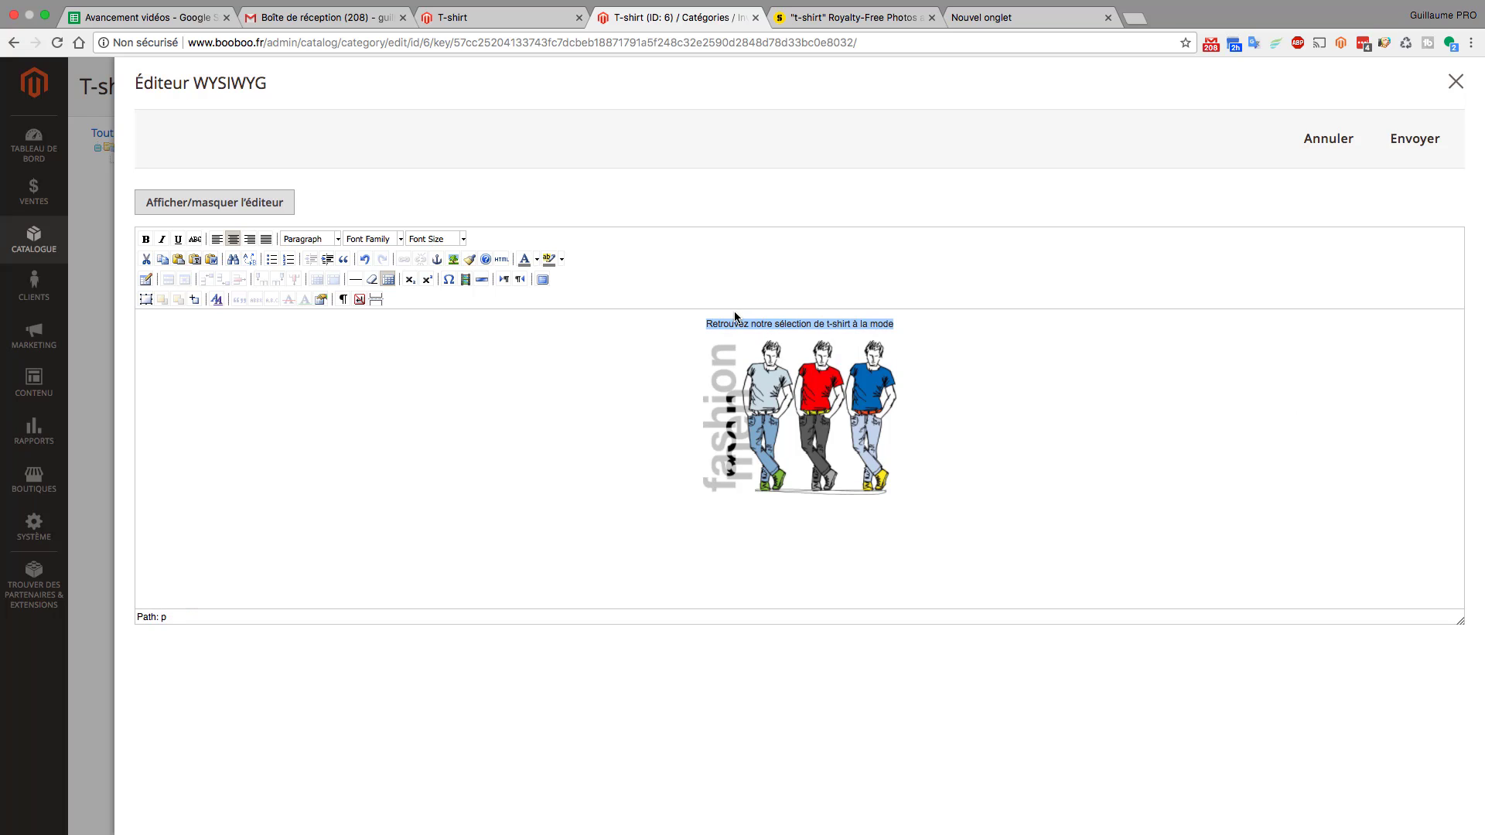
pyautogui.click(146, 240)
pyautogui.click(1414, 138)
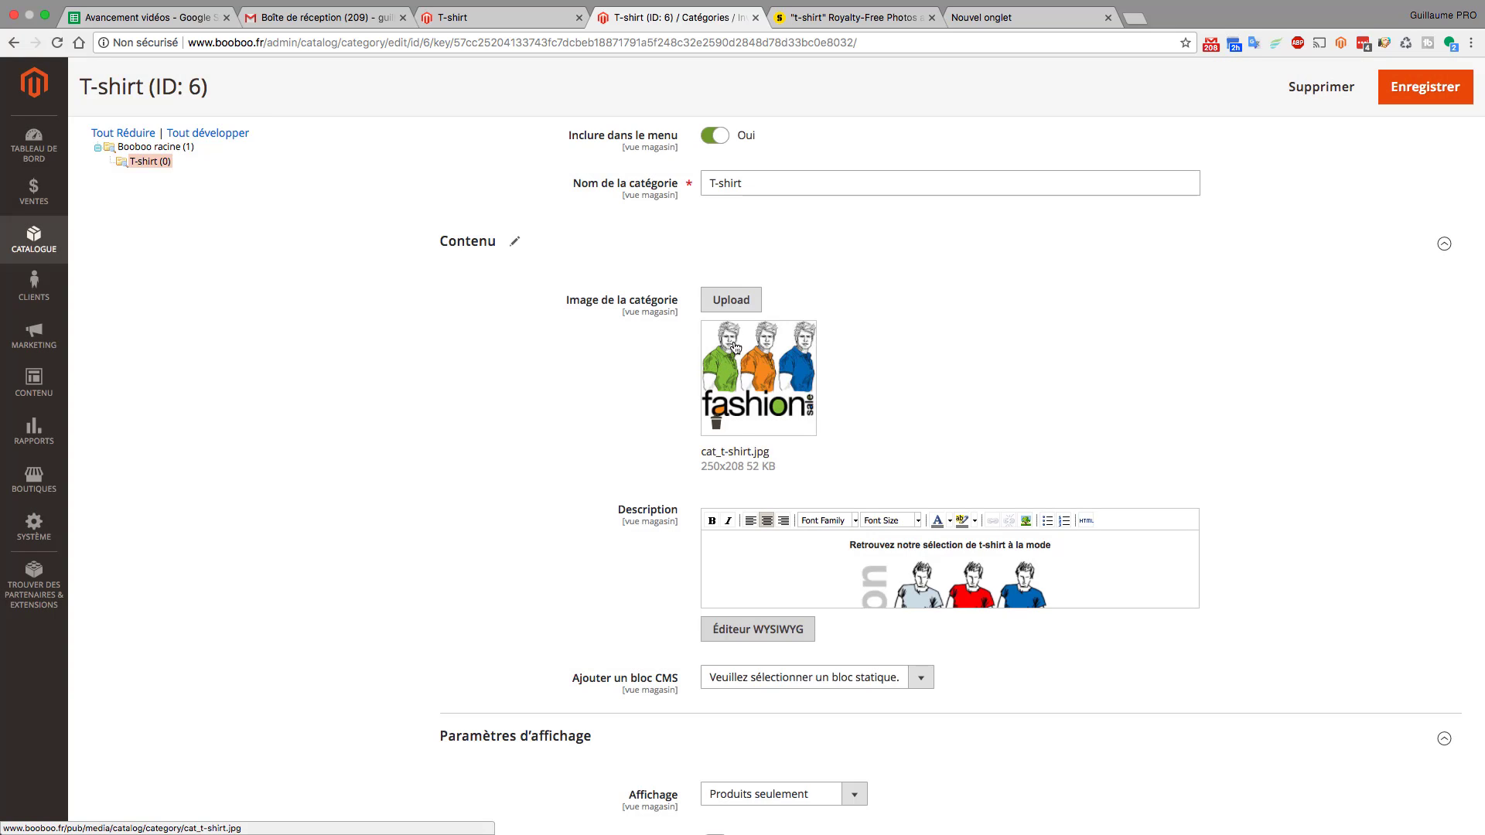
# Step: Delete the category image cat_t-shirt.jpg and save the T-shirt category
pyautogui.click(716, 425)
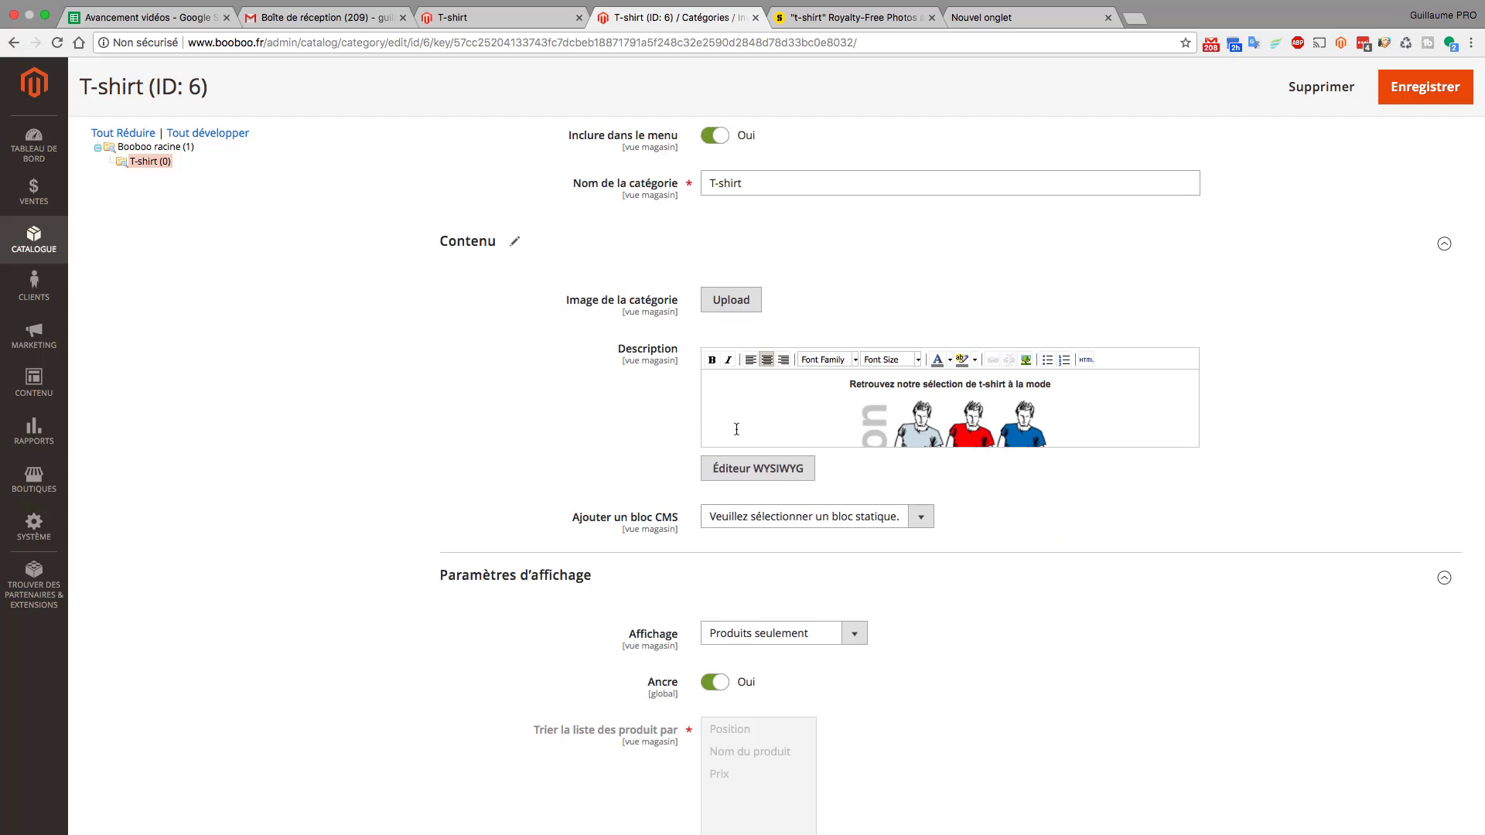
pyautogui.click(1426, 87)
# Step: Reload the storefront T-shirt page and check the description's text and image
pyautogui.click(495, 17)
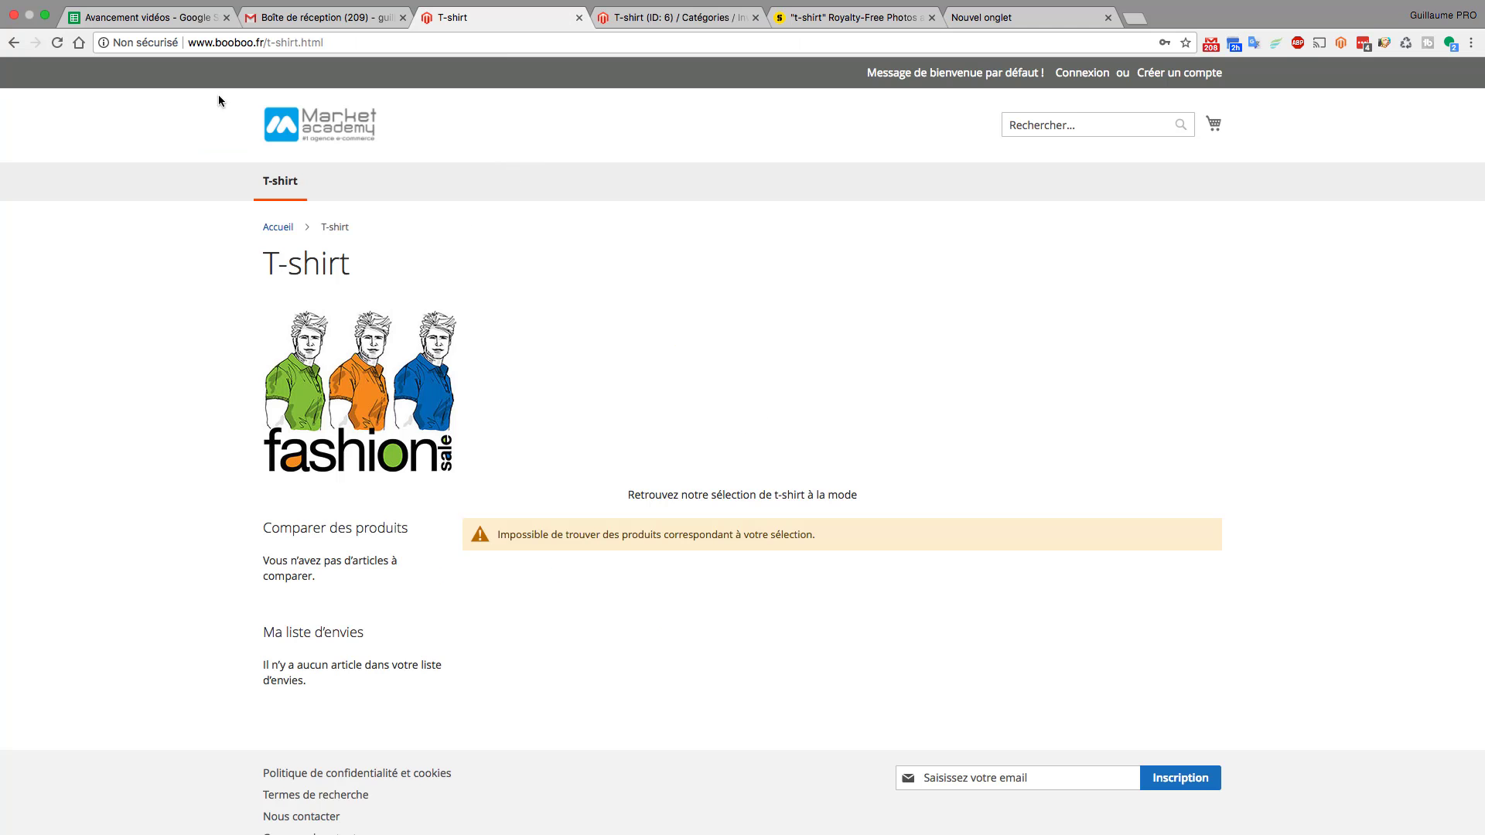
pyautogui.click(57, 43)
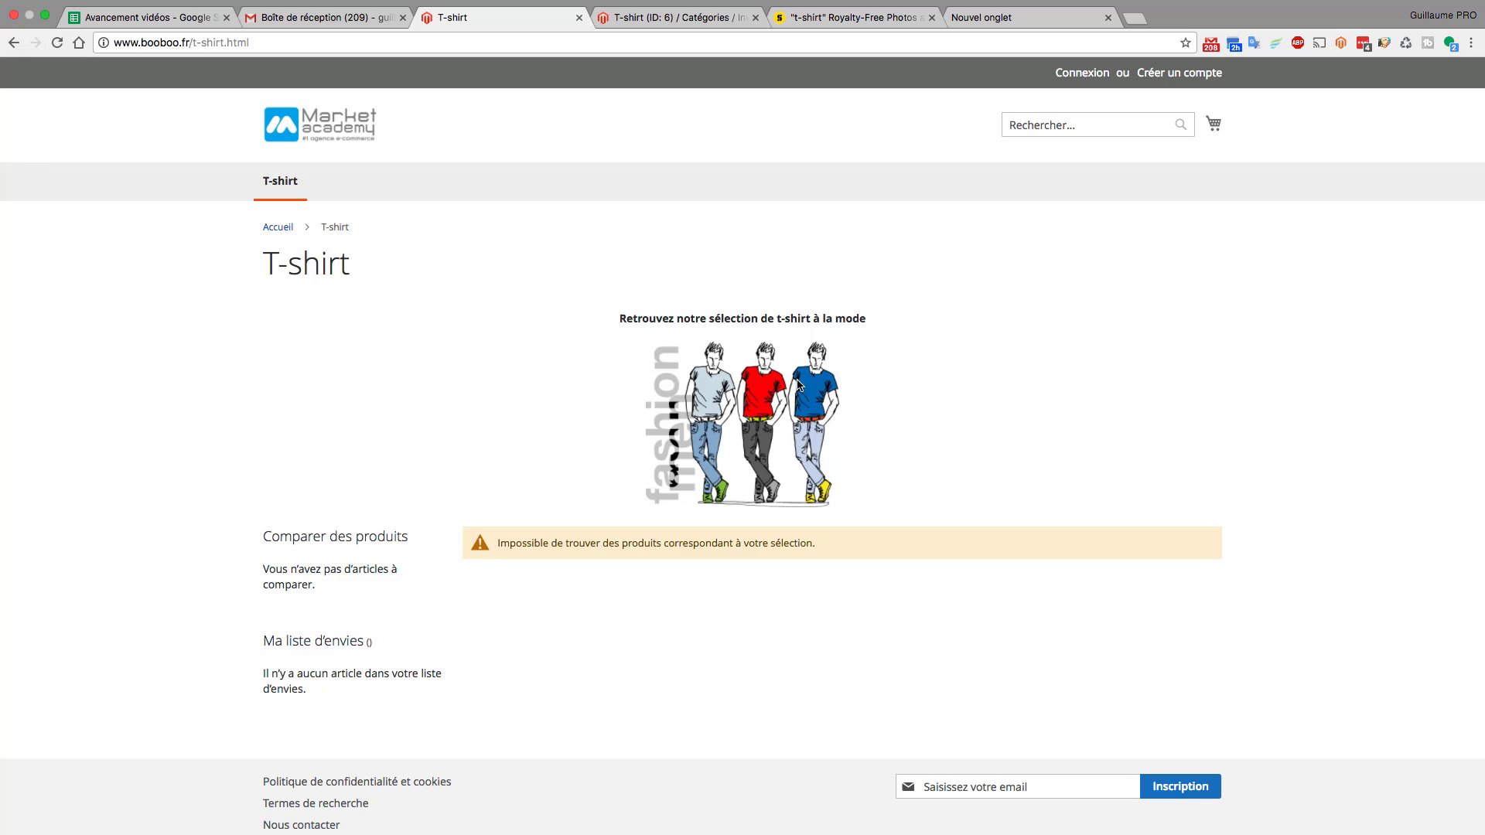
pyautogui.moveTo(613, 318); pyautogui.dragTo(927, 478)
pyautogui.click(928, 475)
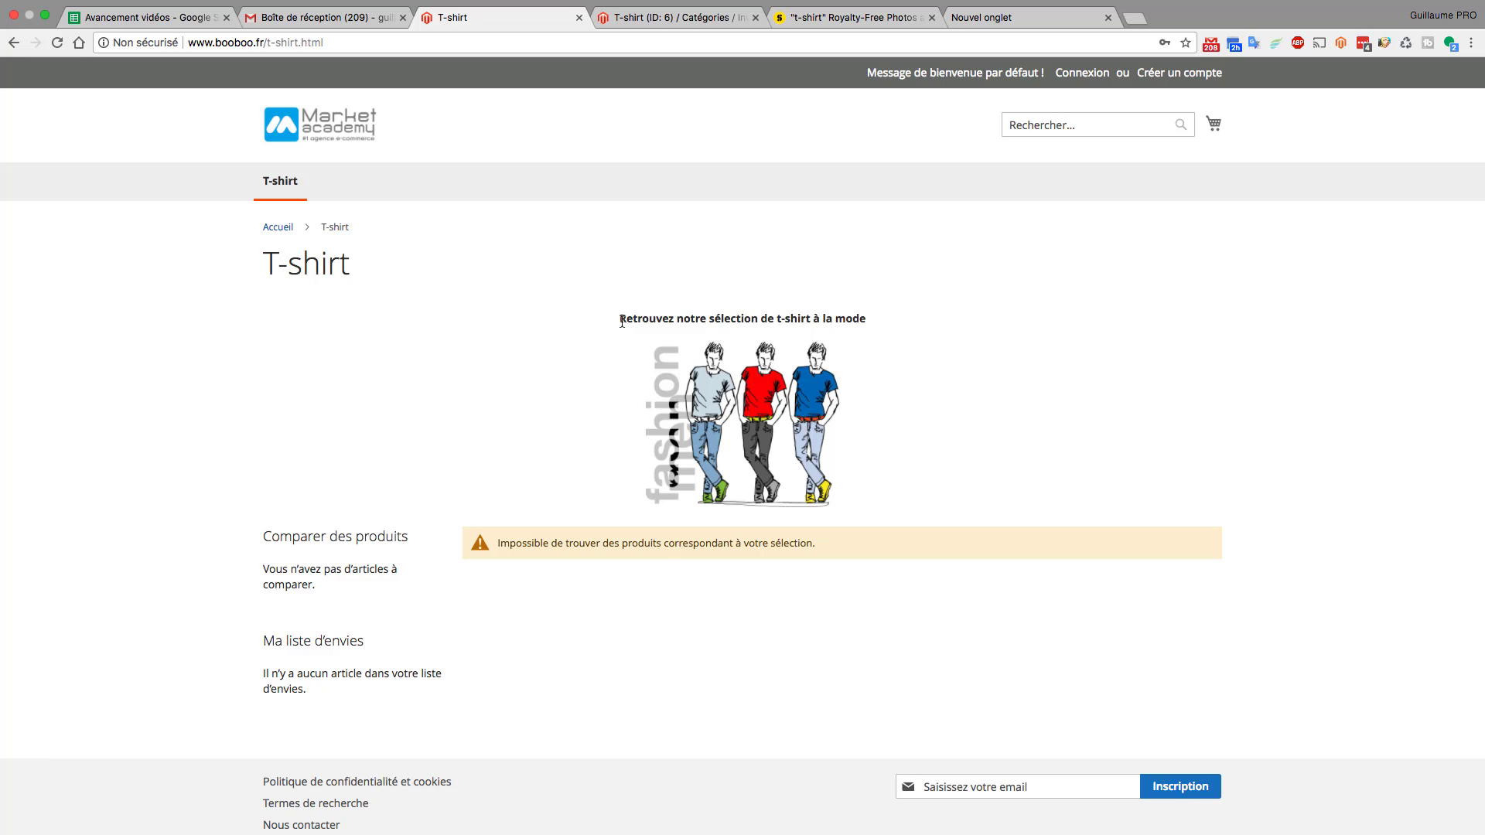
pyautogui.moveTo(621, 320); pyautogui.dragTo(908, 328)
pyautogui.click(862, 318)
pyautogui.moveTo(638, 320); pyautogui.dragTo(886, 326)
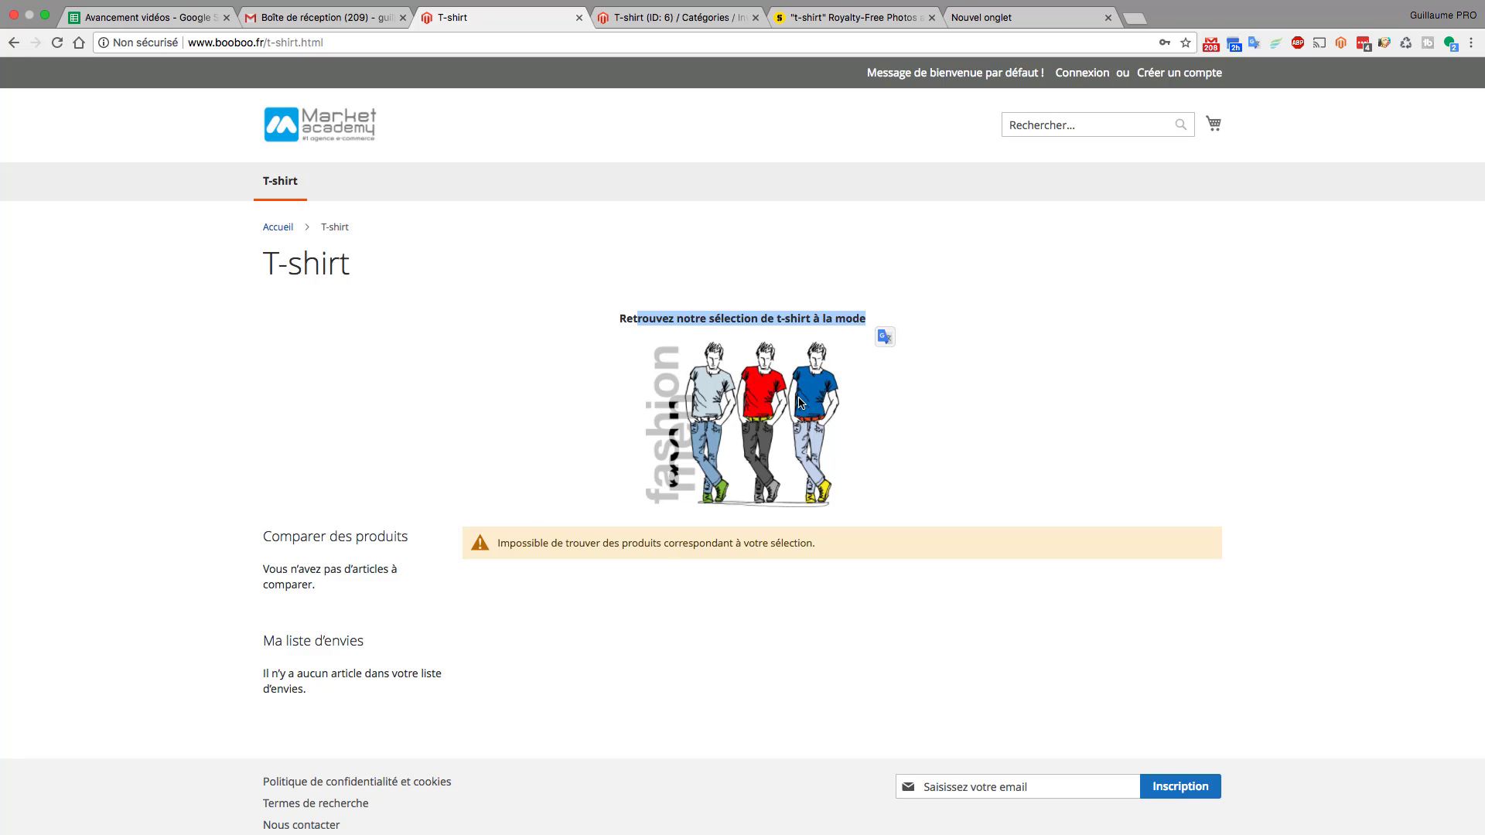
pyautogui.click(715, 418)
pyautogui.click(1028, 393)
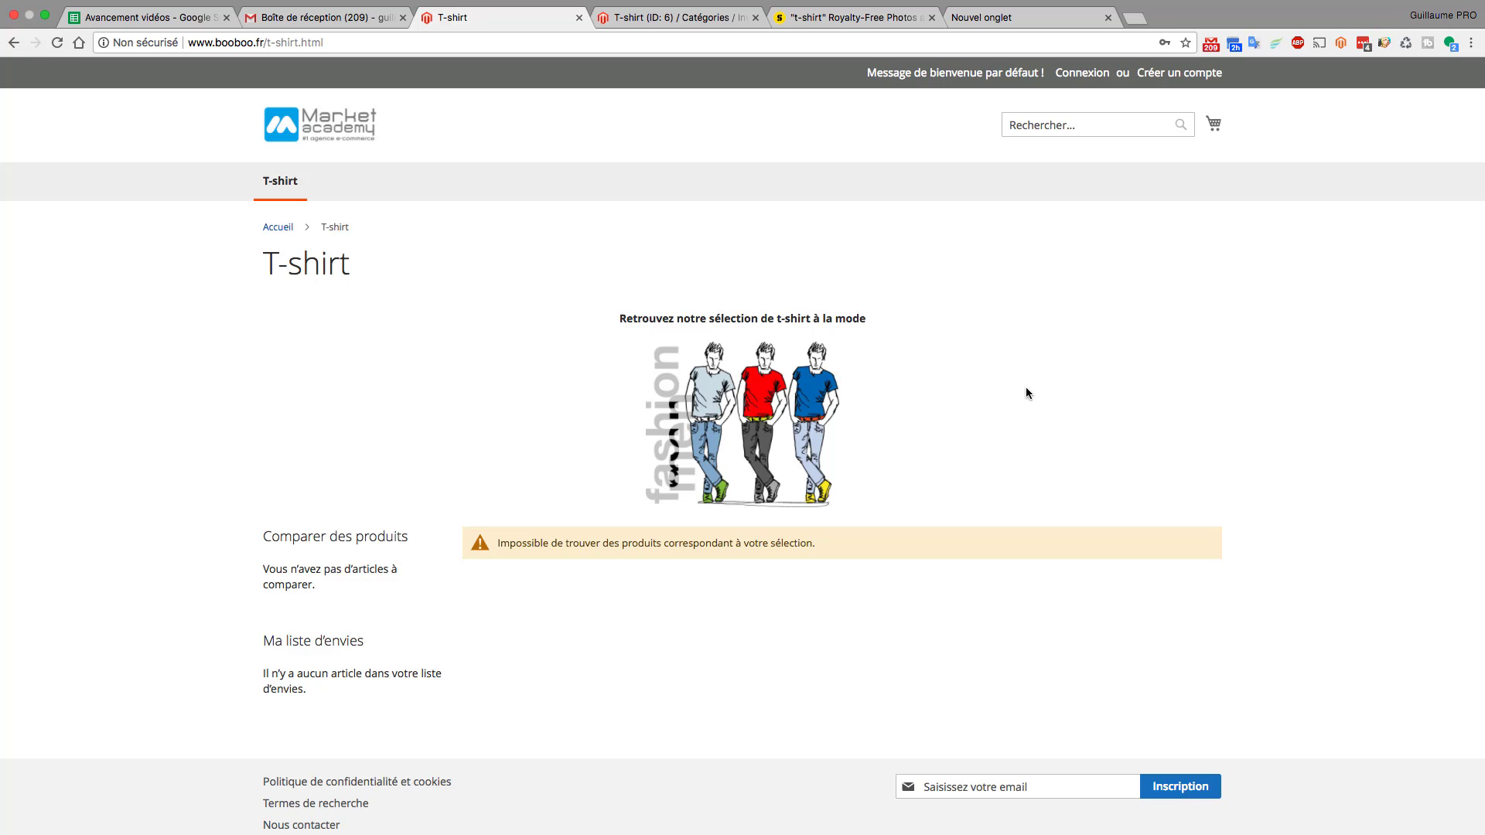